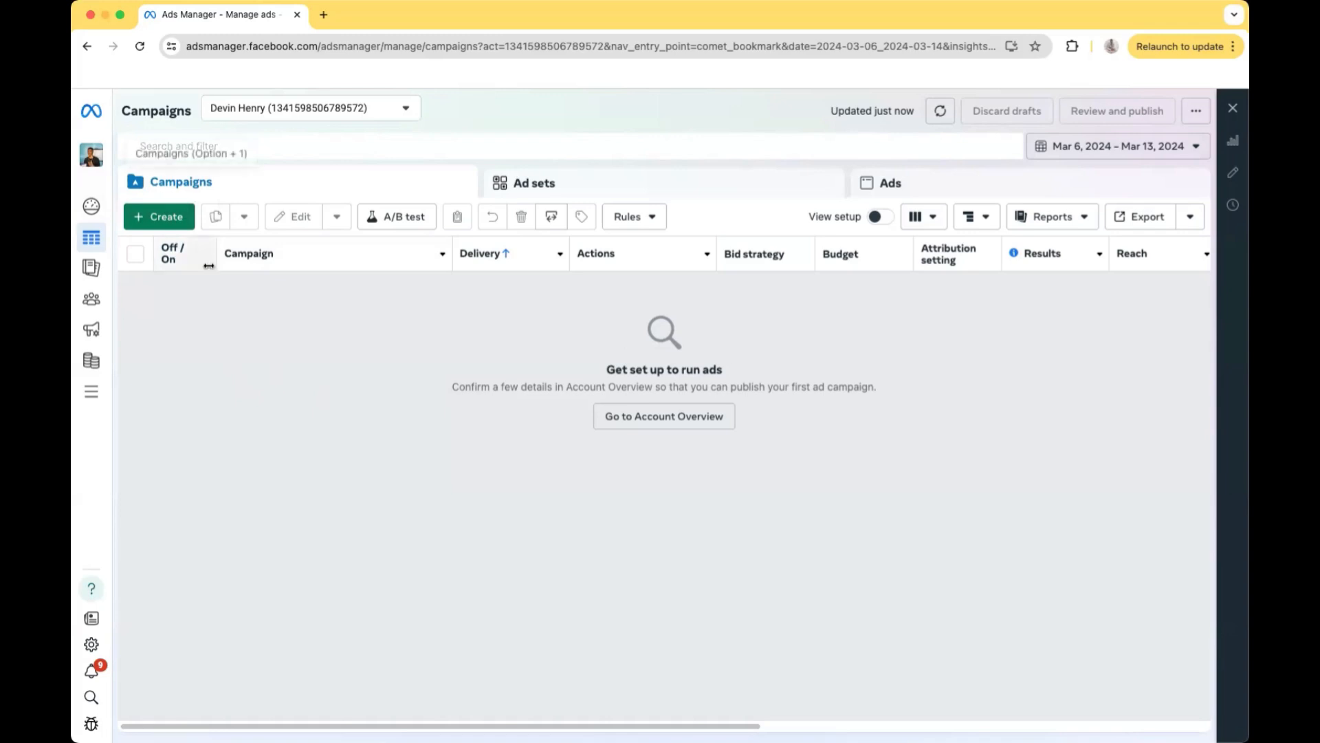
Create a new auction campaign with the Leads objective, using the manual leads campaign setup
click(165, 218)
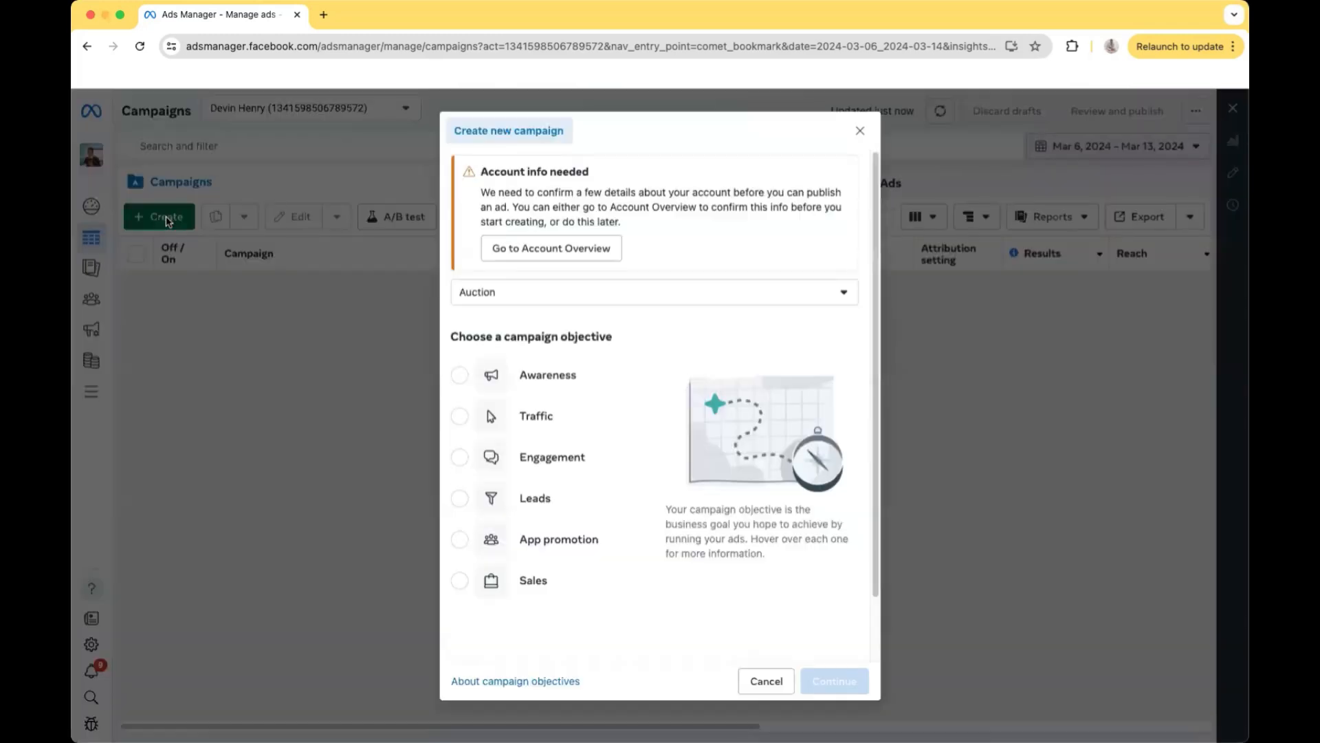
scroll(746, 282, down, 1)
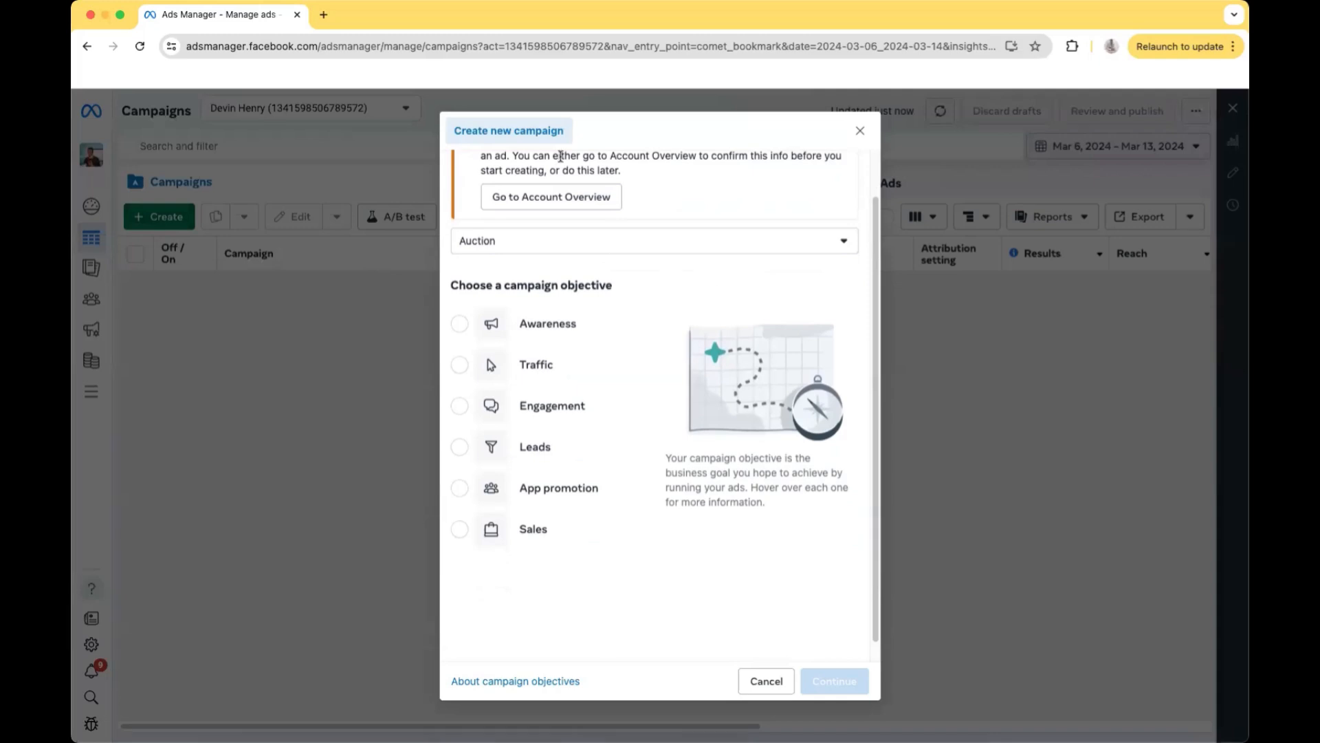
mouse_move(471, 459)
scroll(588, 381, down, 1)
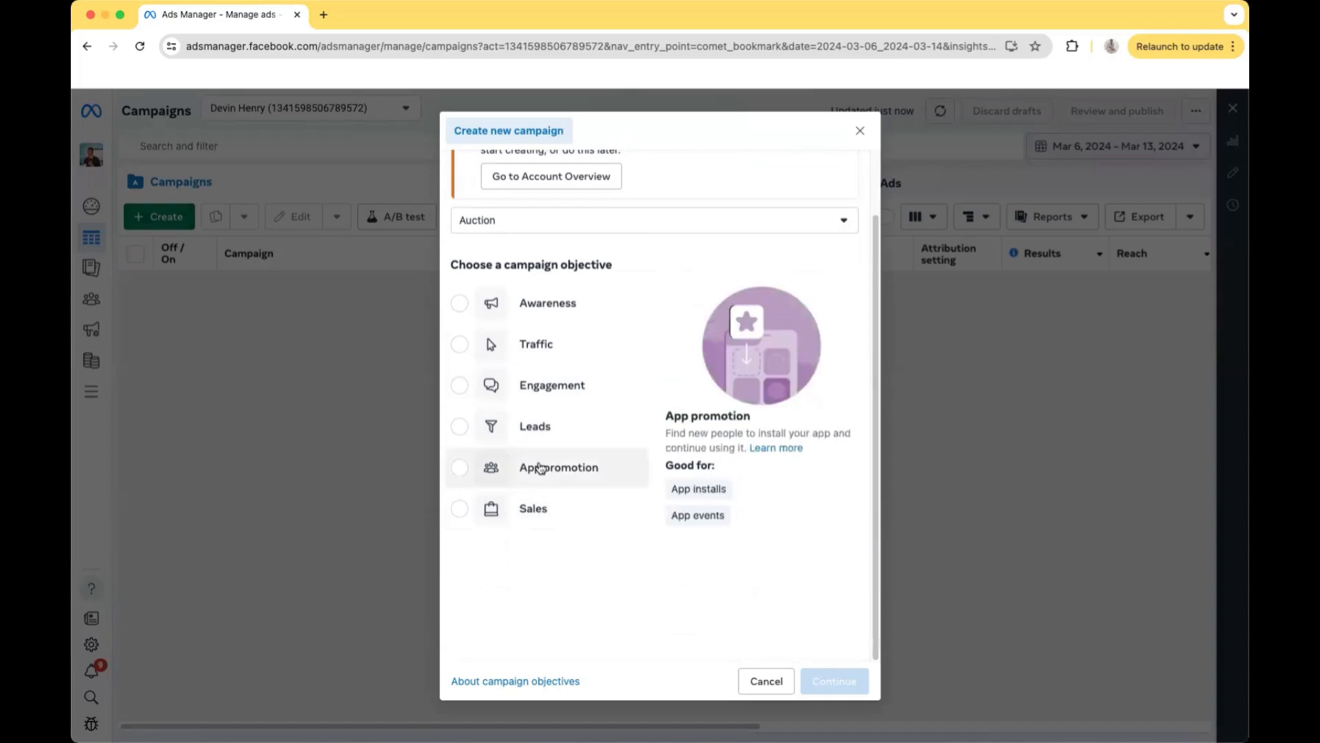
click(531, 420)
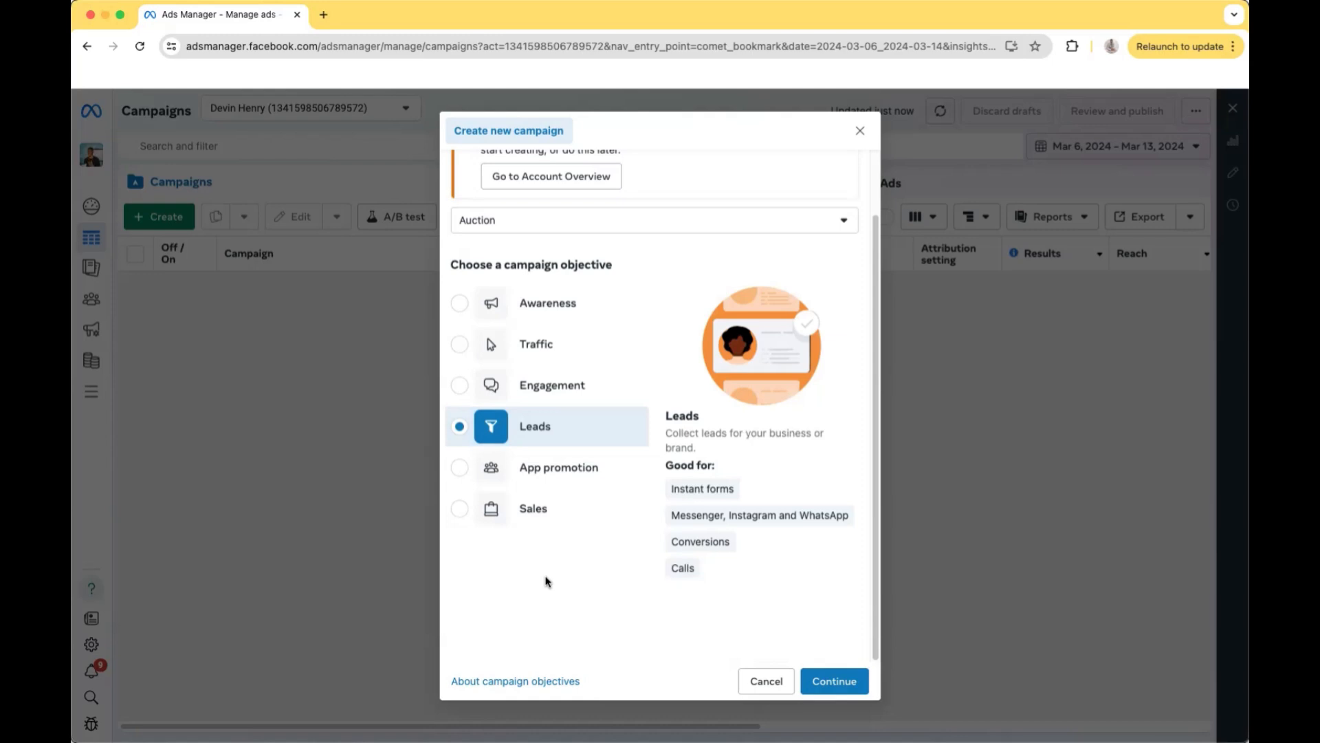
click(821, 687)
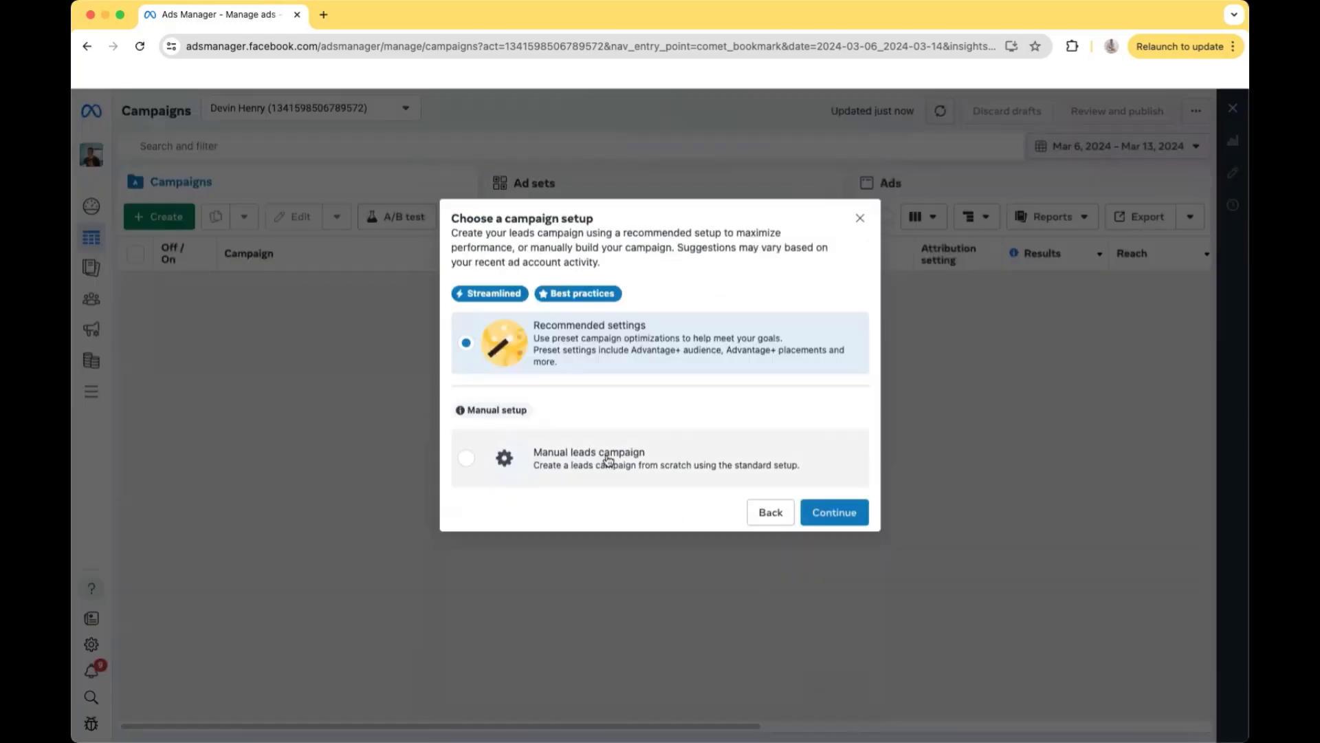
click(465, 458)
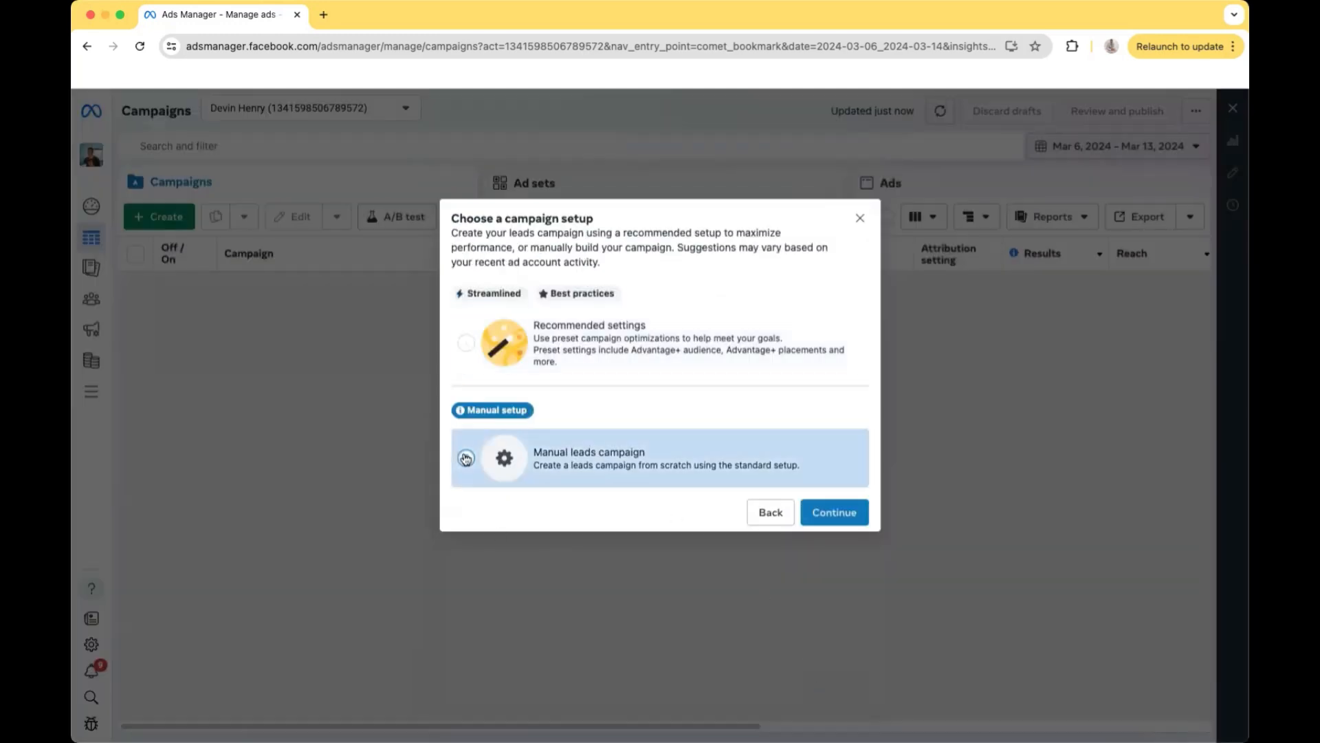
click(850, 512)
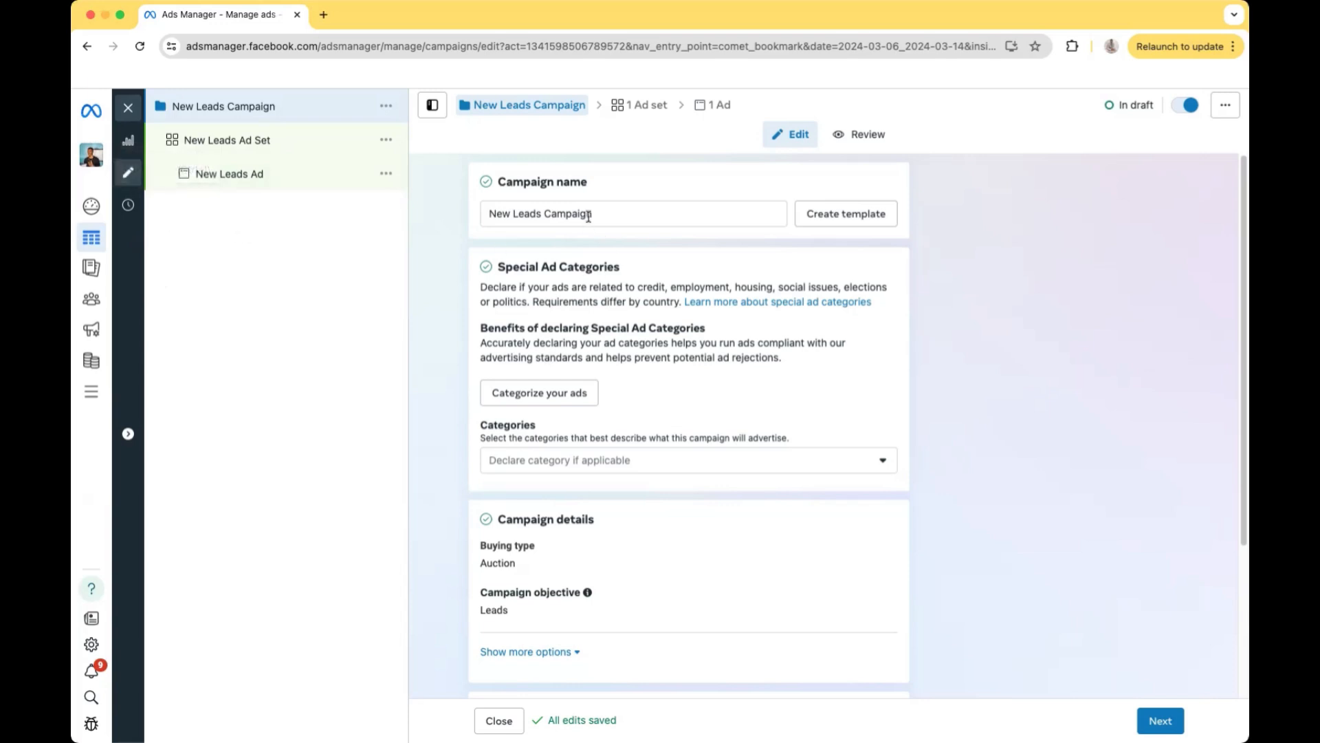
Rename the campaign as "L1| Restaraunt| leads"
click(624, 216)
key(BackSpace)
key(BackSpace)
key(BackSpace)
key(BackSpace)
key(BackSpace)
key(BackSpace)
key(BackSpace)
key(BackSpace)
key(BackSpace)
key(BackSpace)
key(BackSpace)
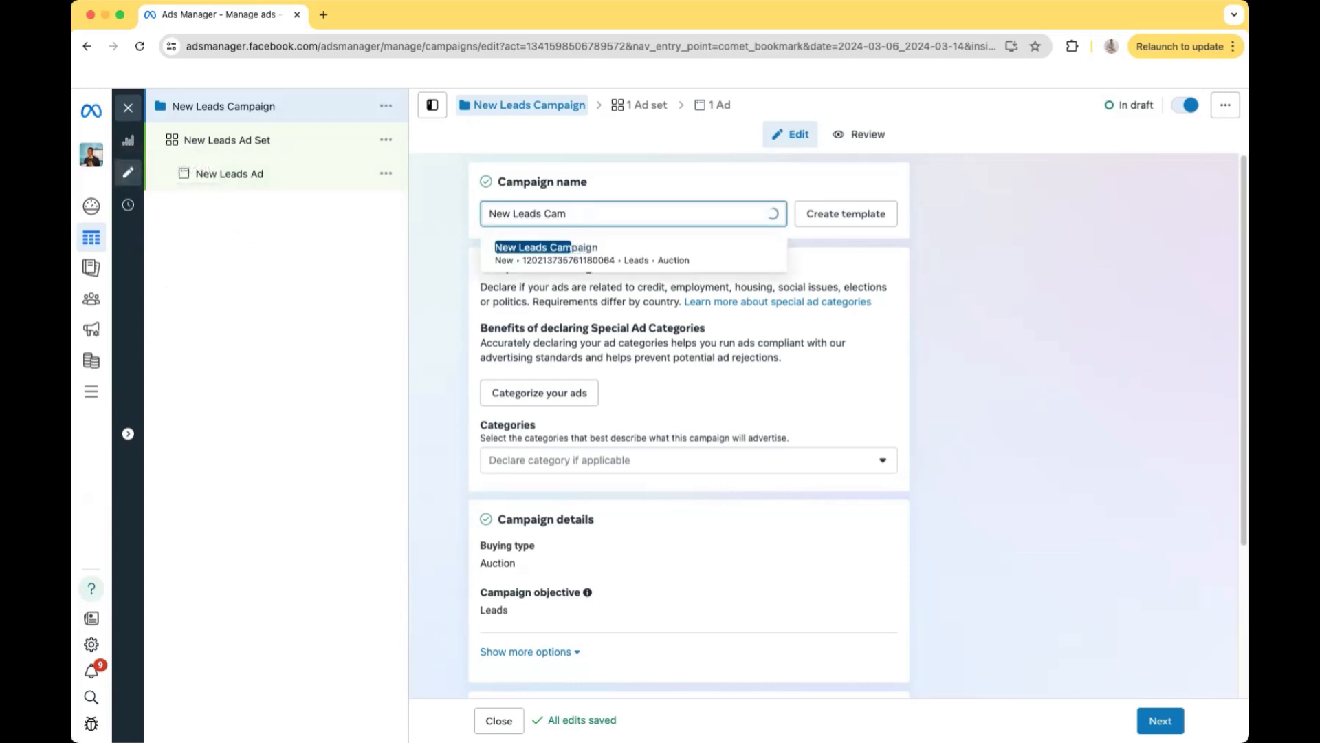
key(BackSpace)
key(BackSpace)
key(BackSpace)
key(BackSpace)
key(BackSpace)
key(BackSpace)
key(BackSpace)
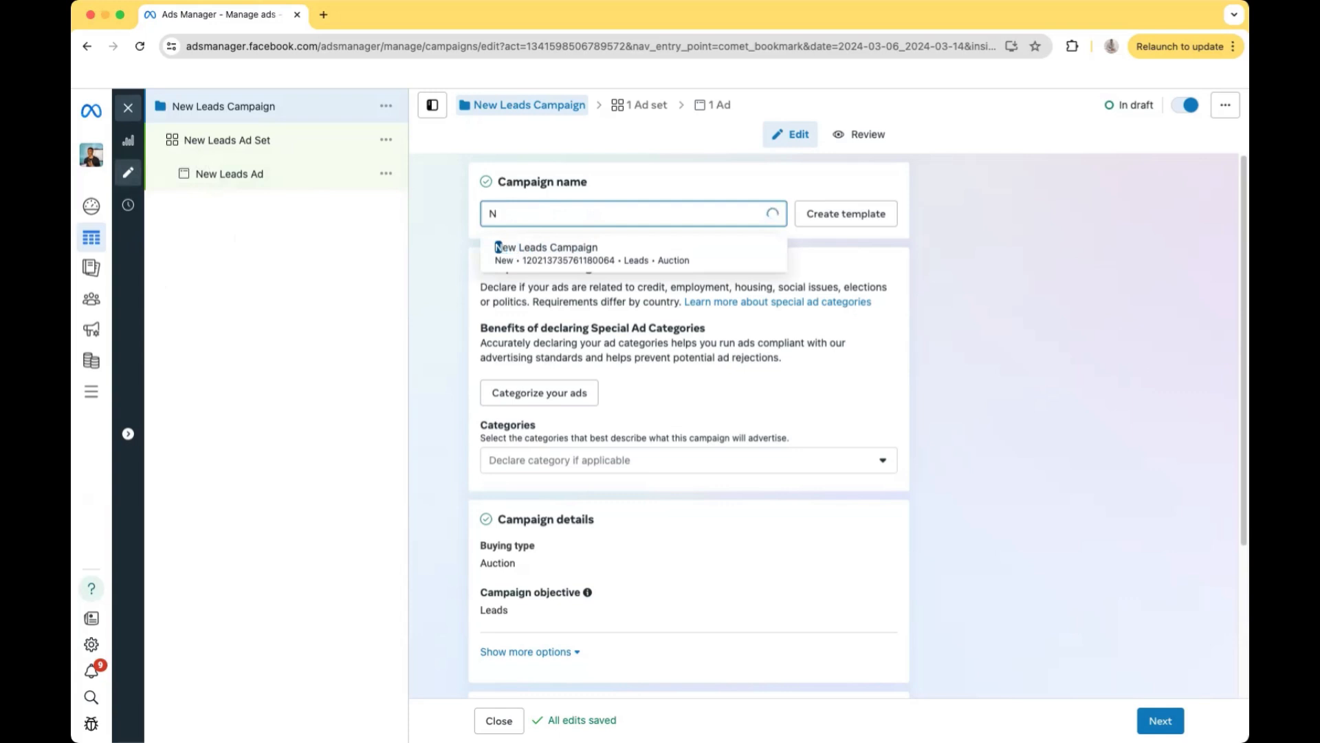
text(L1)
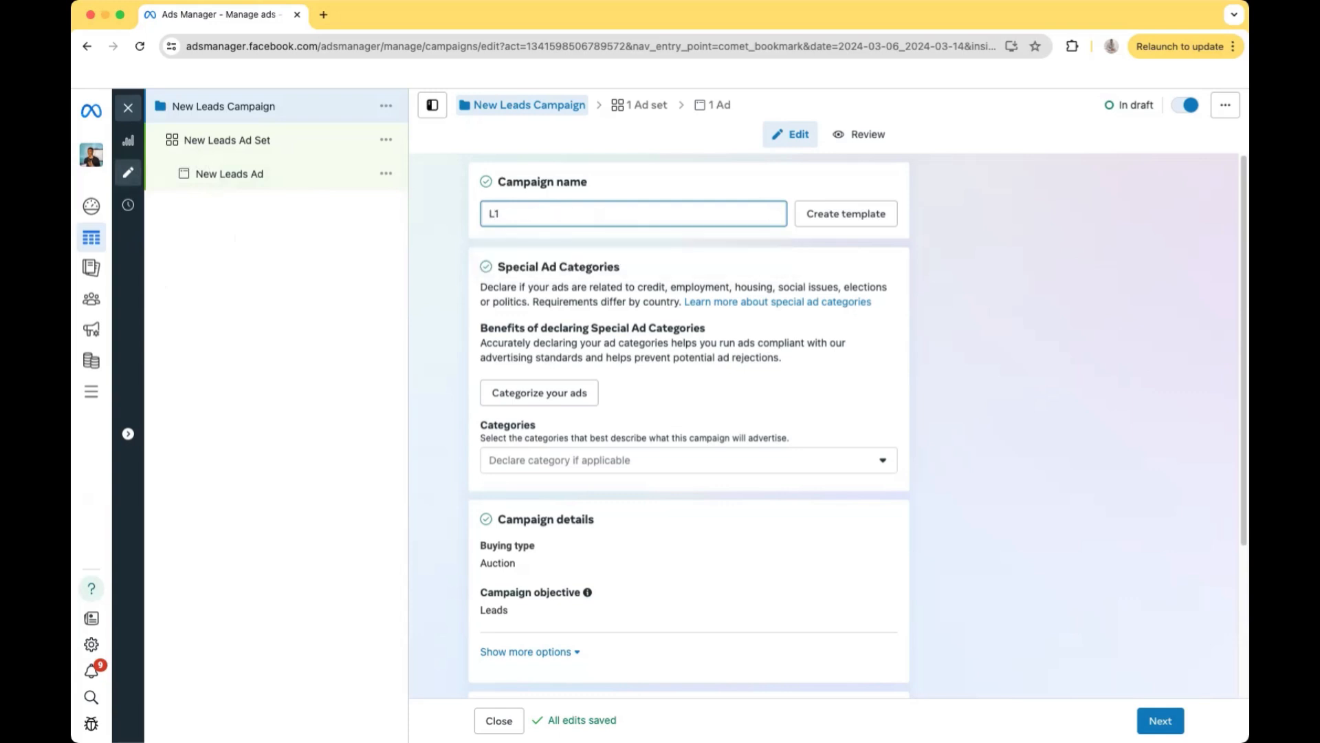
text(| Rest)
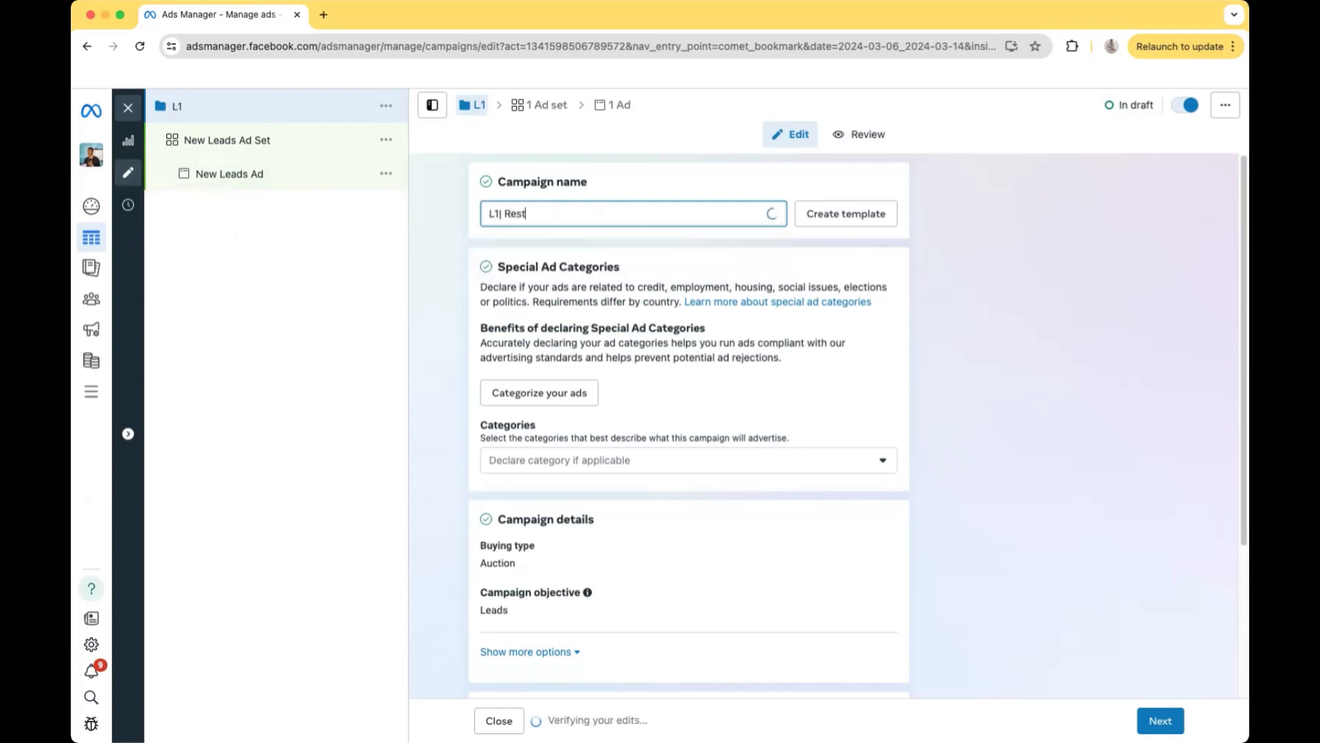
text(araunt |)
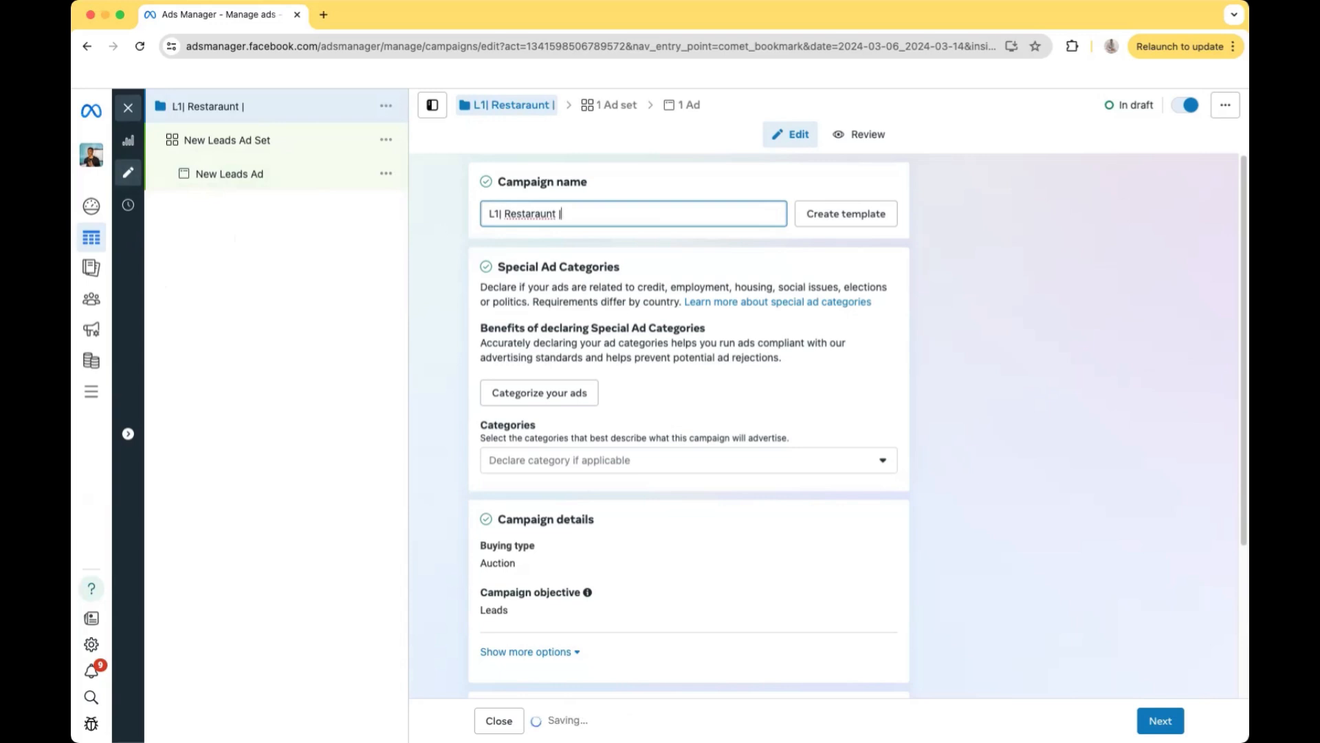
key(BackSpace)
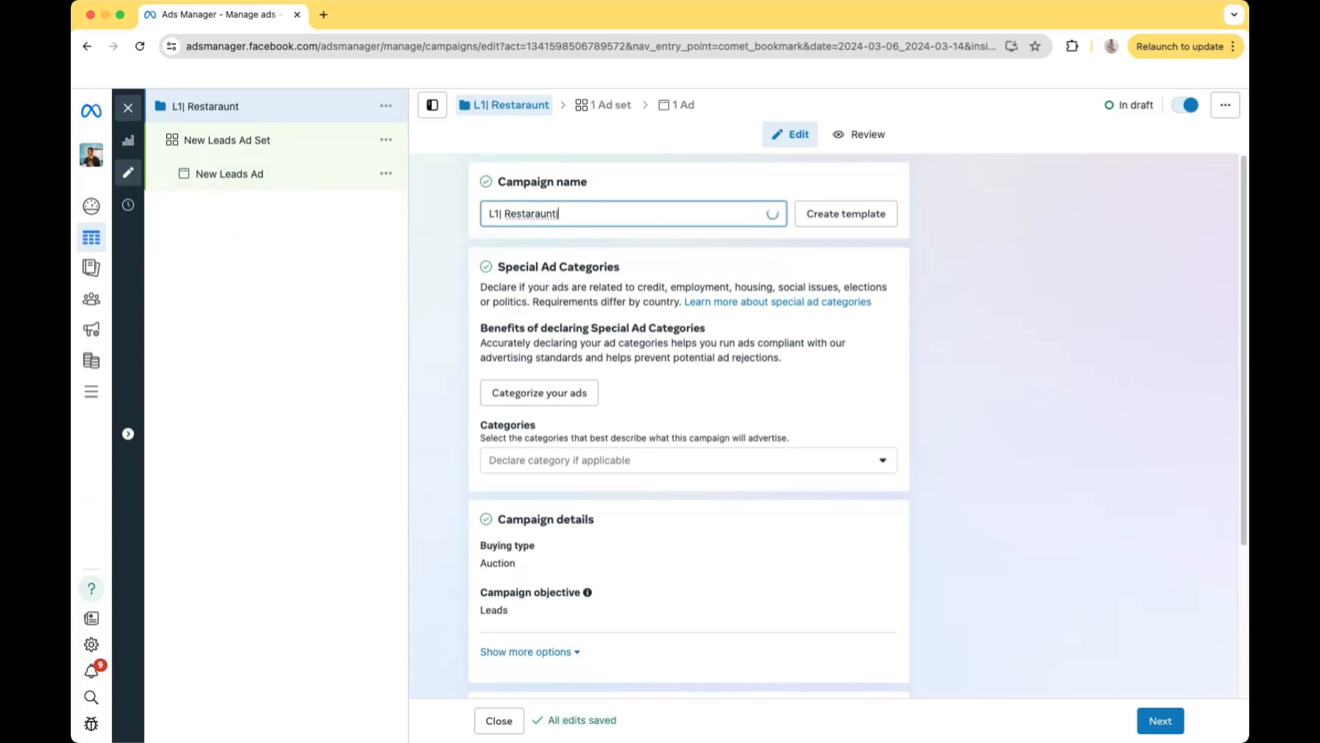
text(leads)
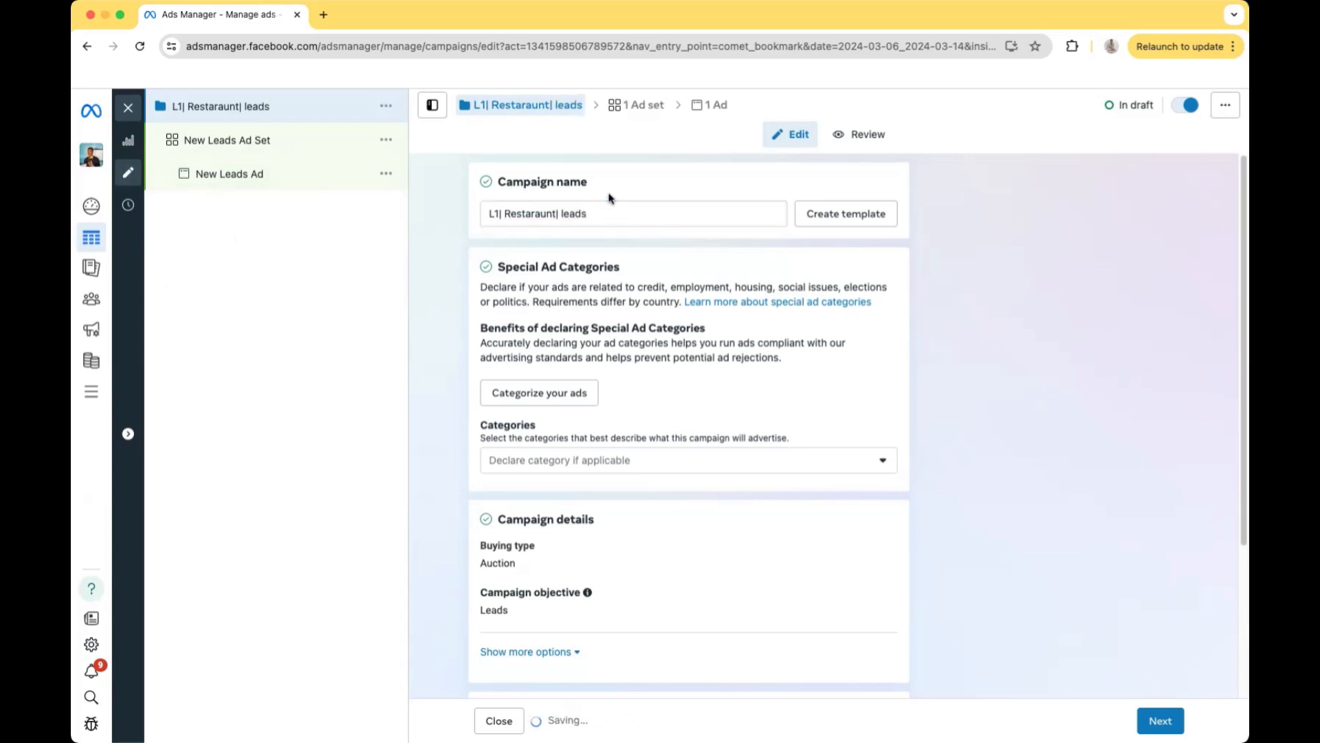
Review the campaign's special ad categories, details, budget and A/B test options, and proceed to the ad set settings
scroll(575, 213, down, 1)
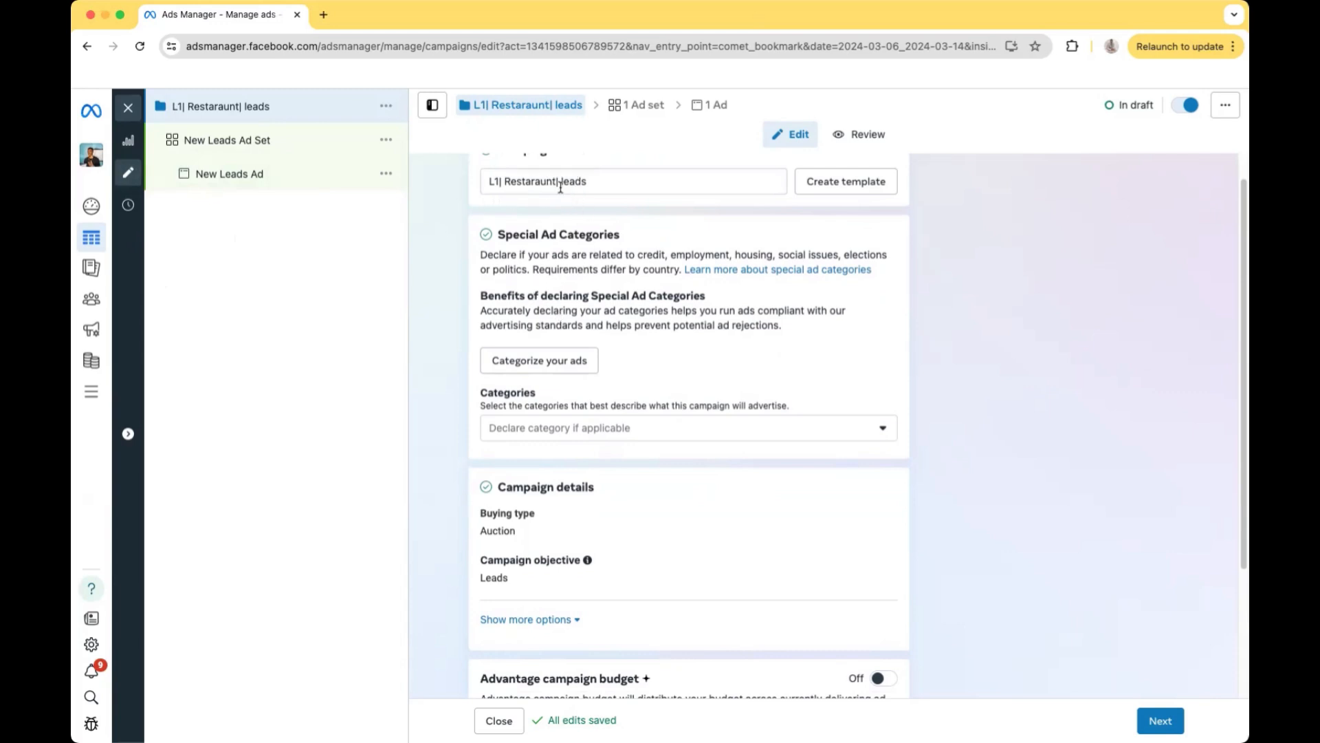
scroll(561, 187, up, 1)
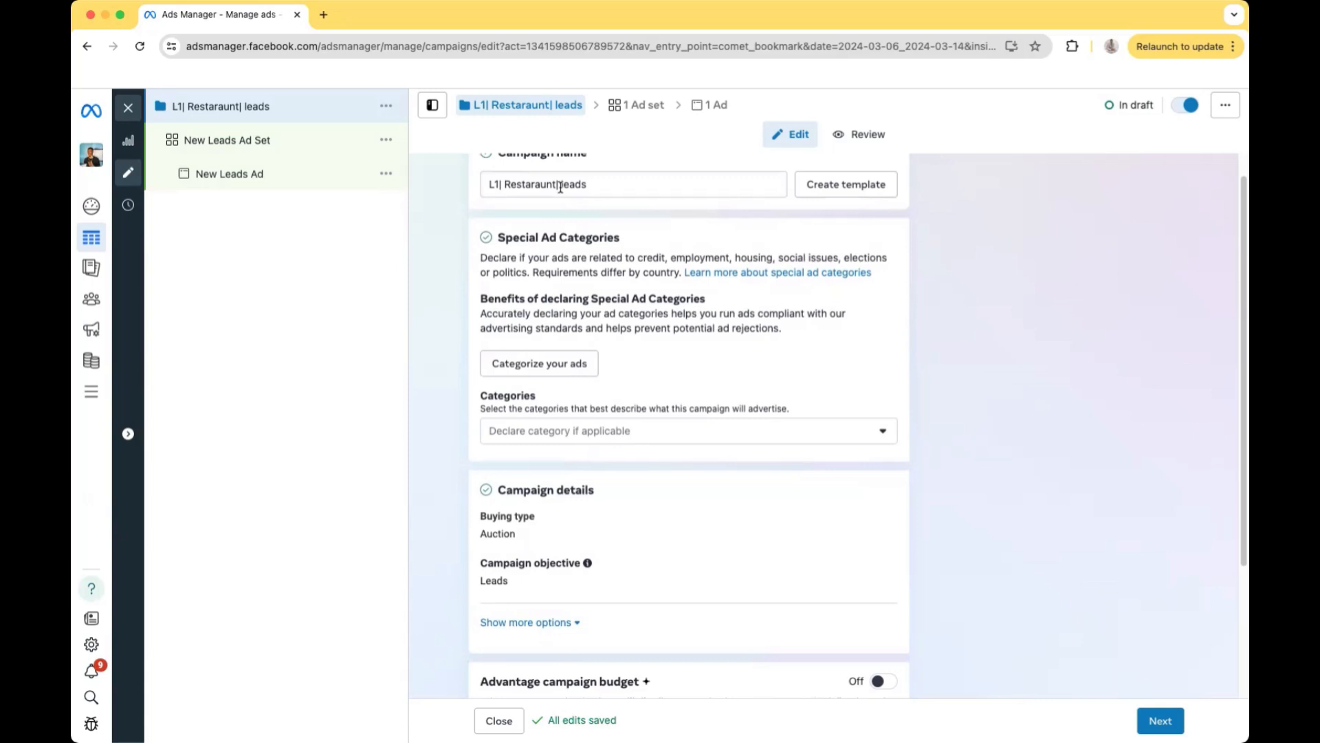
scroll(561, 187, up, 1)
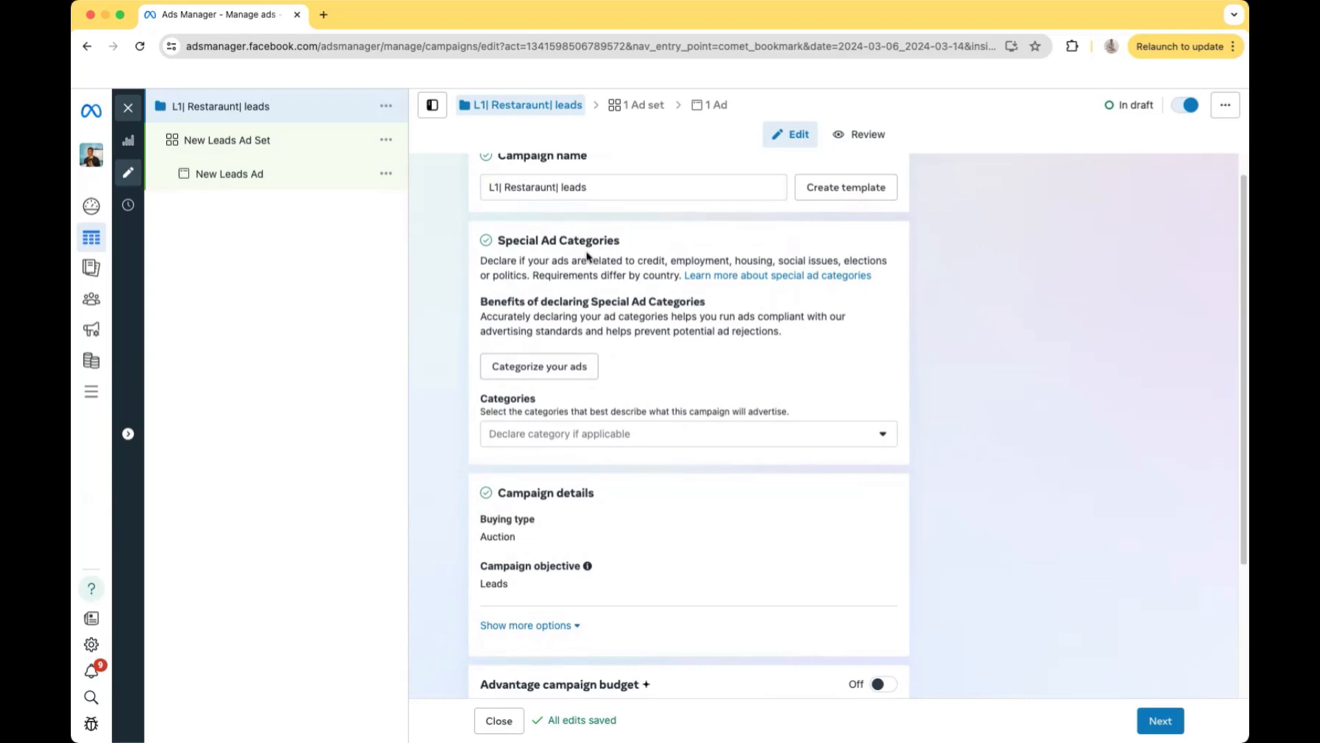
scroll(651, 394, down, 5)
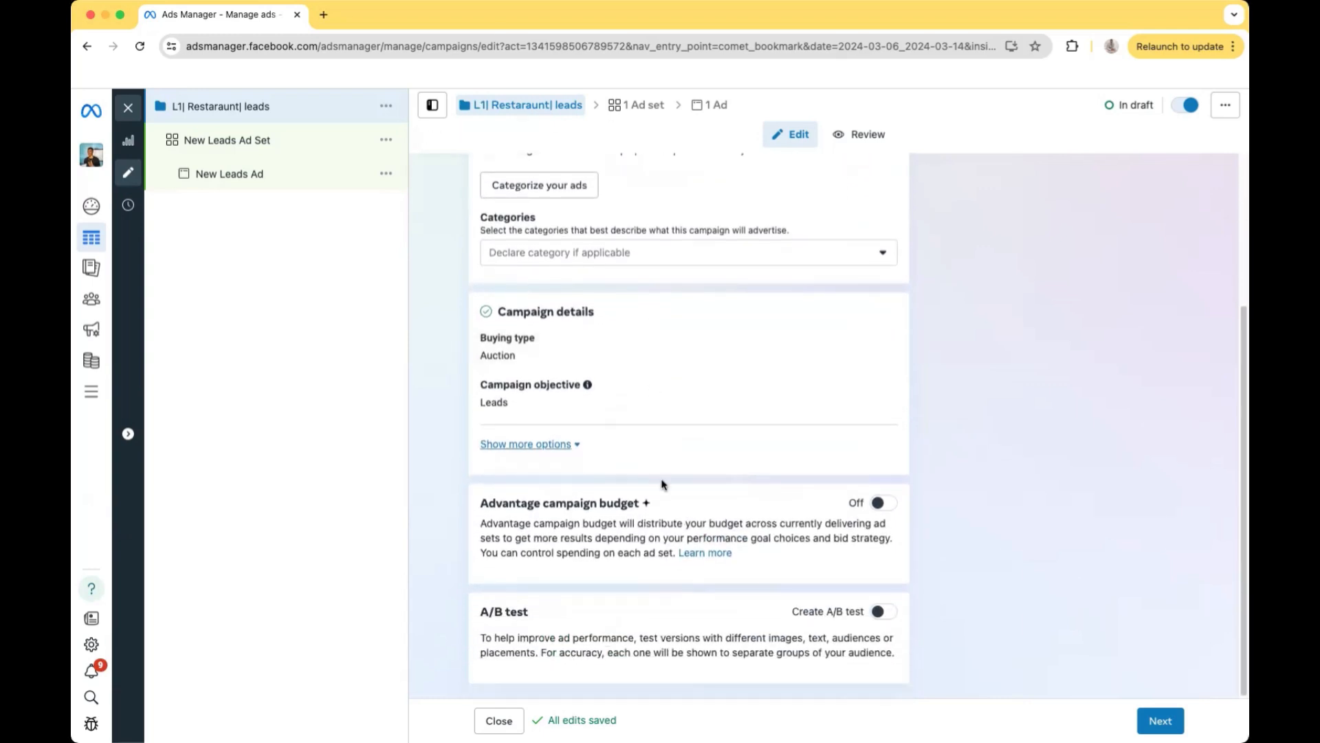
scroll(660, 480, up, 5)
scroll(653, 268, down, 5)
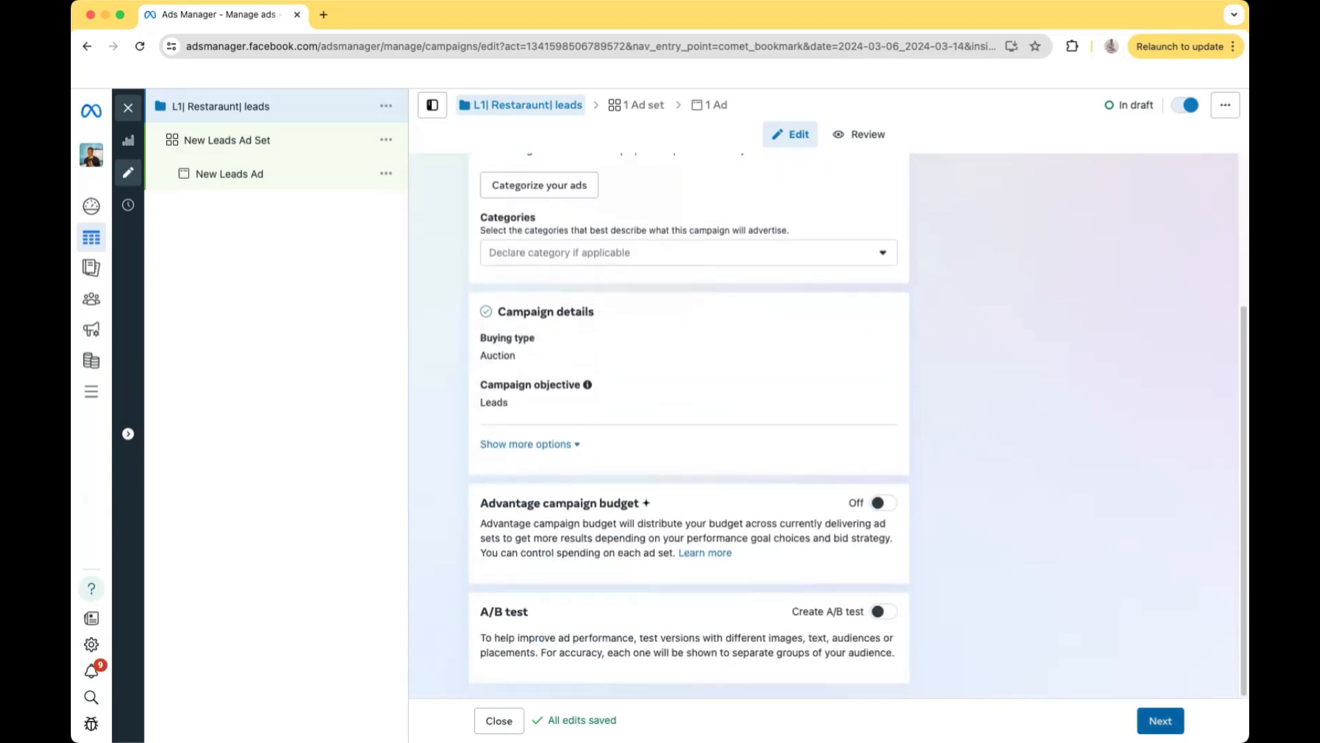
click(1160, 720)
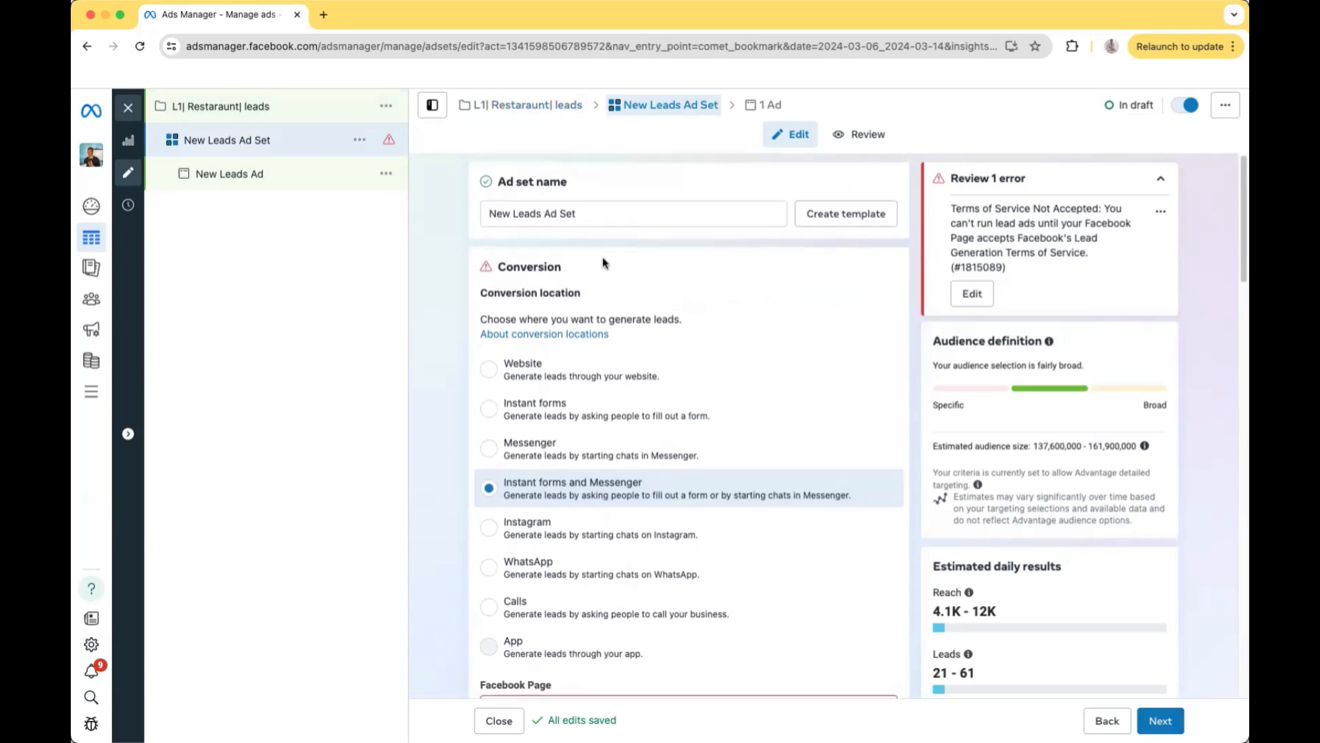
Clear the default ad set name so that the name field is empty
click(592, 214)
key(BackSpace)
key(BackSpace)
key(BackSpace)
key(BackSpace)
key(BackSpace)
key(BackSpace)
key(BackSpace)
key(BackSpace)
key(BackSpace)
key(BackSpace)
key(BackSpace)
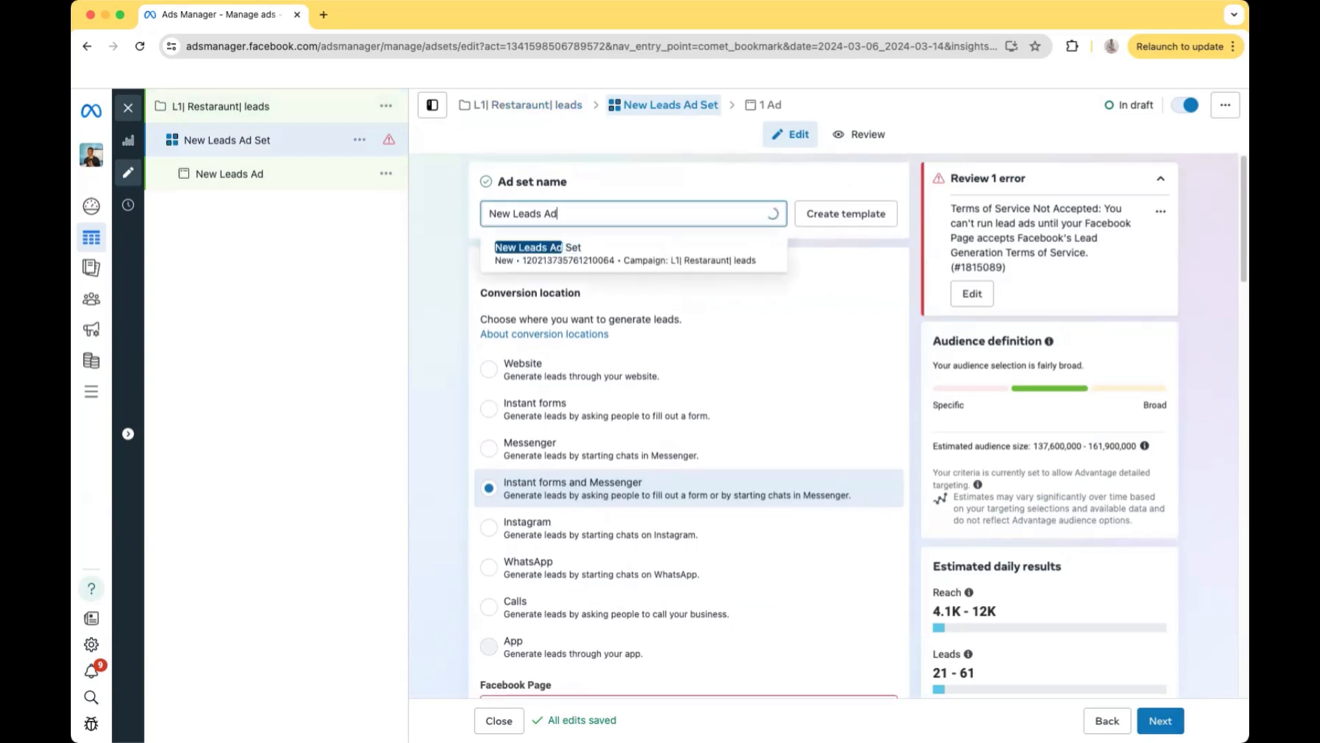
key(BackSpace)
key(BackSpace)
key(BackSpace)
key(BackSpace)
key(BackSpace)
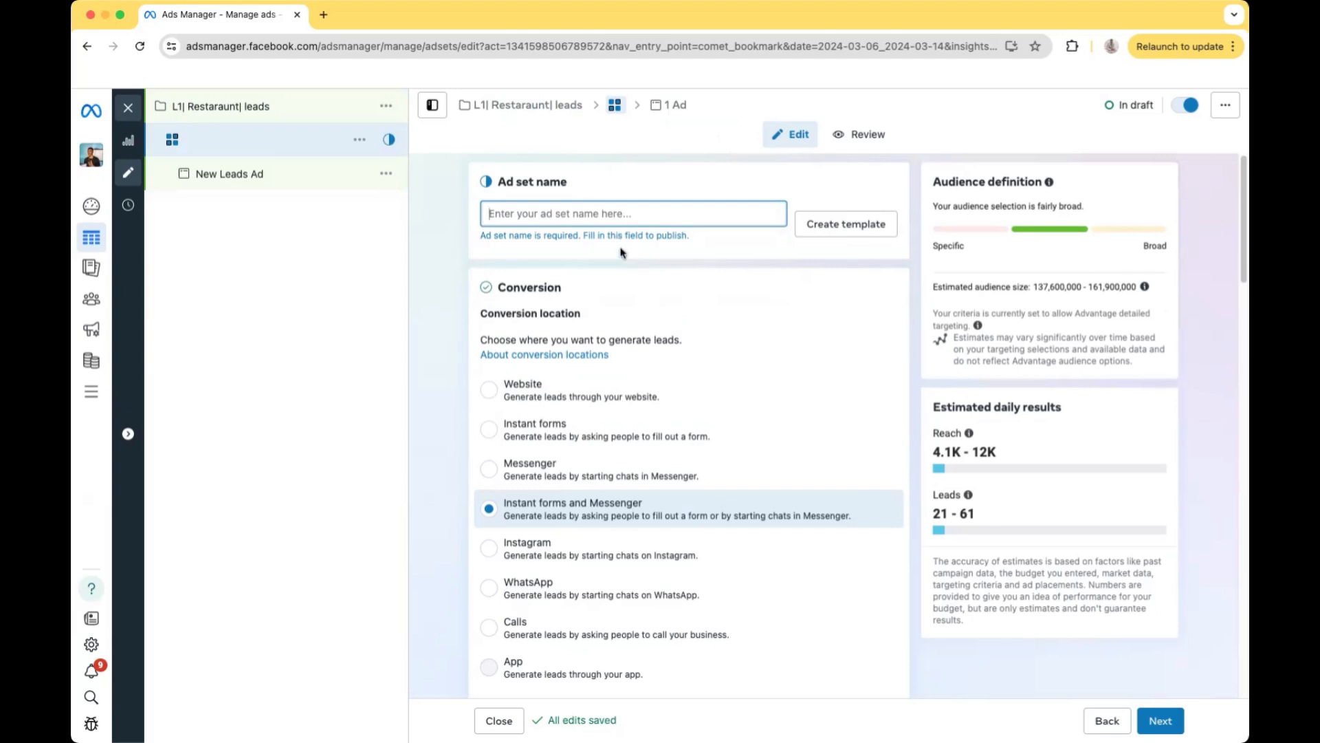
Set the ad set's conversion location to Website
scroll(617, 184, down, 1)
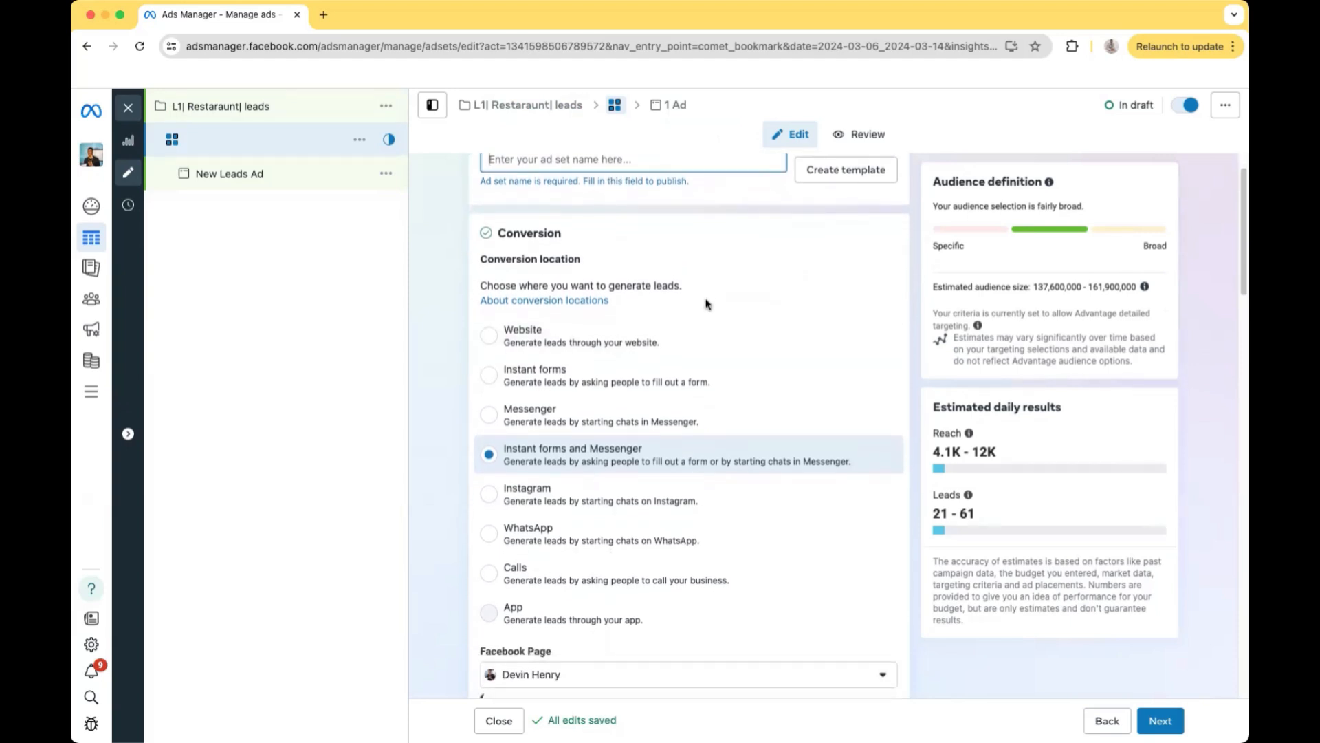
scroll(706, 304, down, 2)
scroll(707, 304, up, 1)
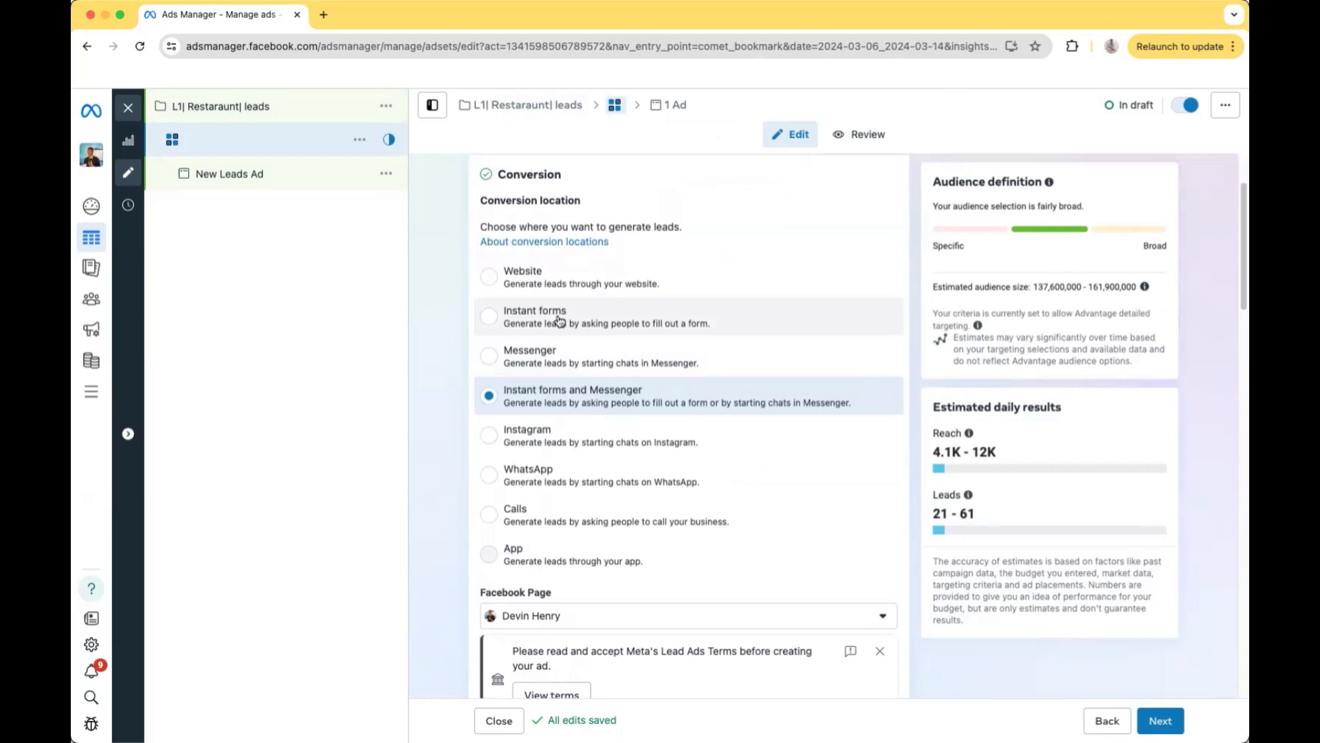
click(531, 287)
Choose Lead as the conversion event for the ad set's pixel
scroll(576, 280, down, 3)
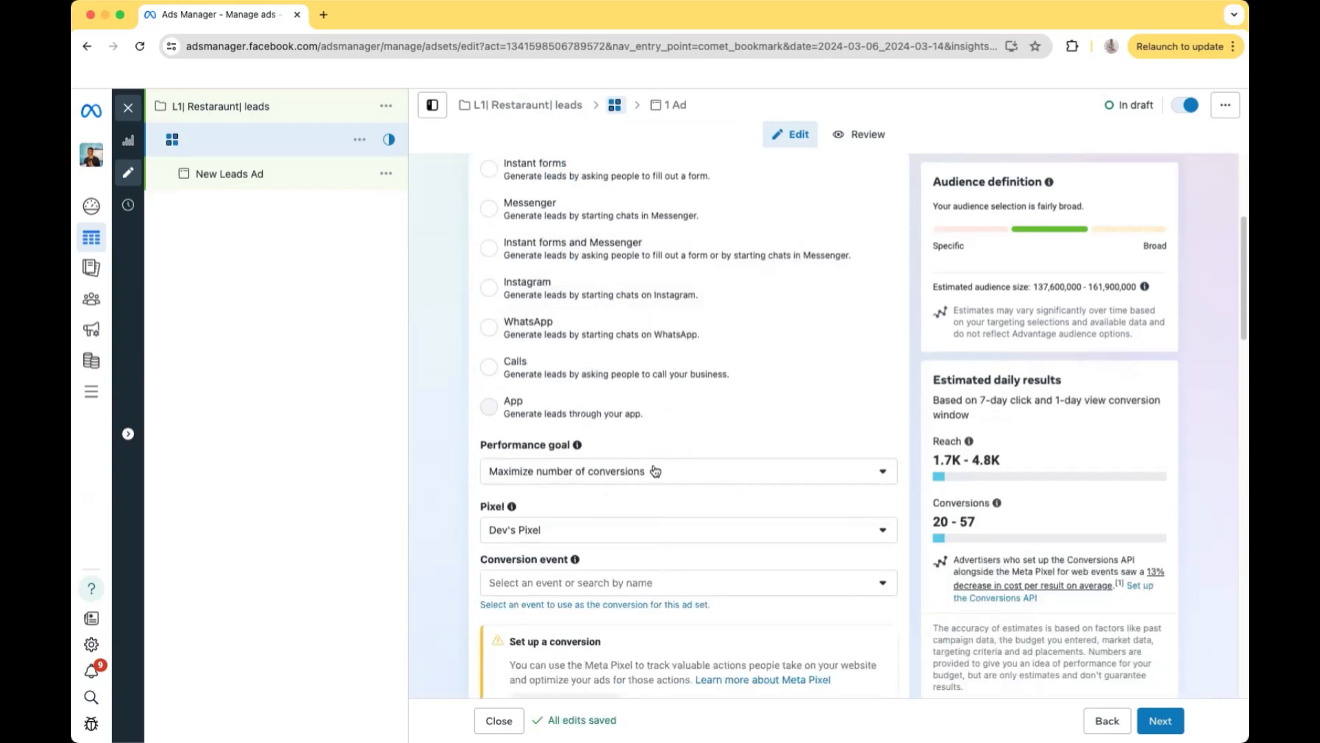
scroll(654, 475, down, 3)
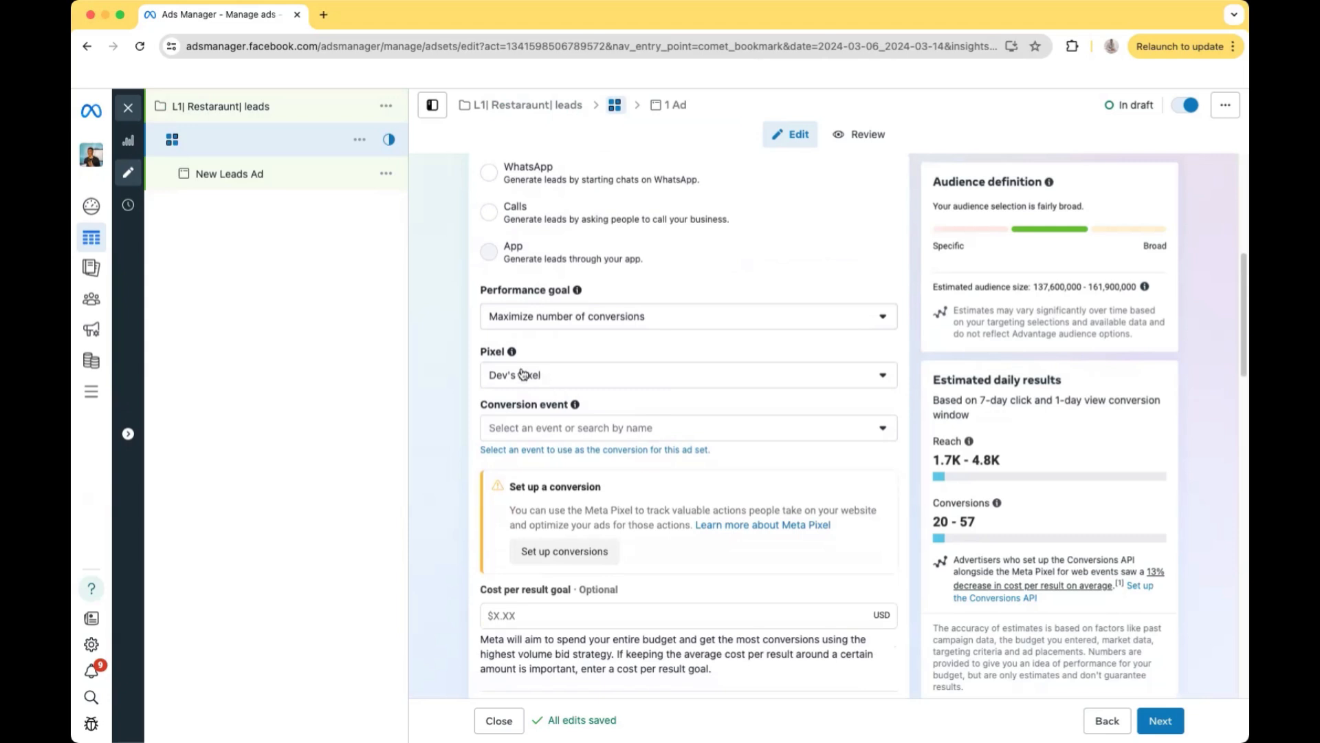
click(618, 428)
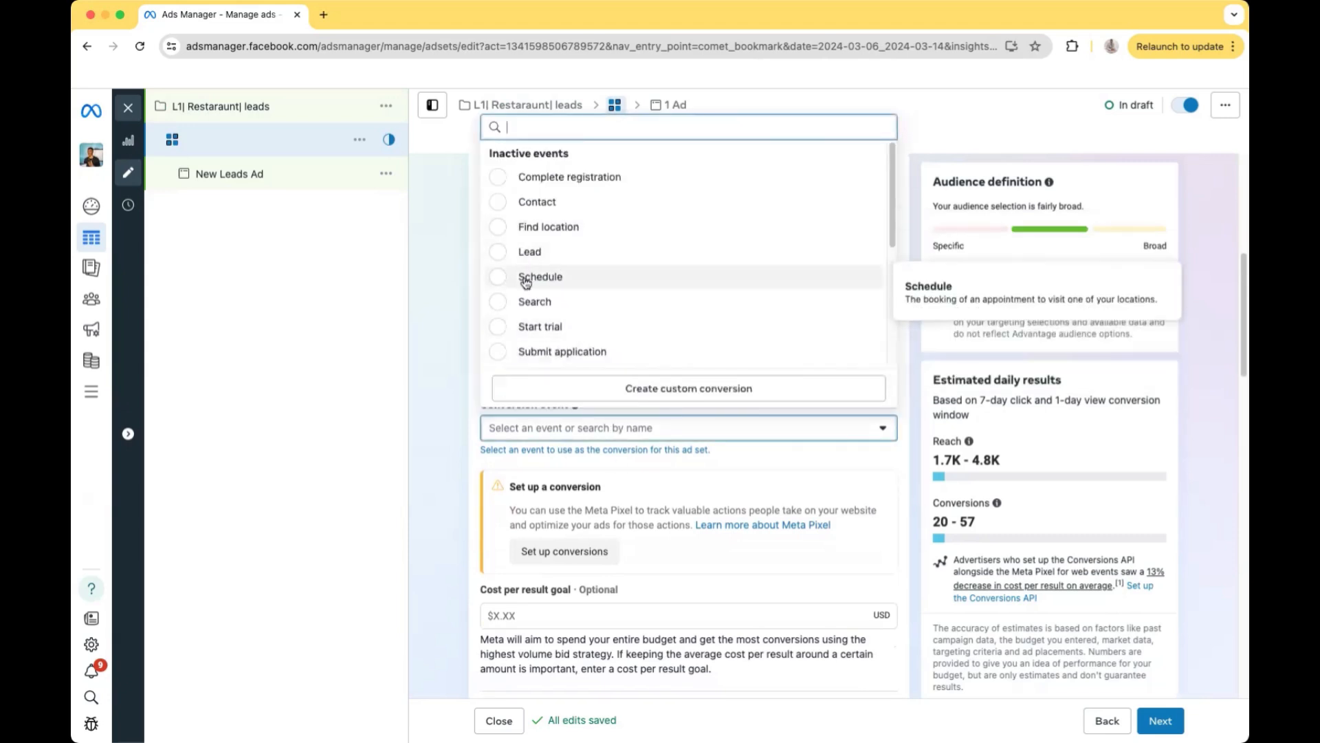
click(547, 253)
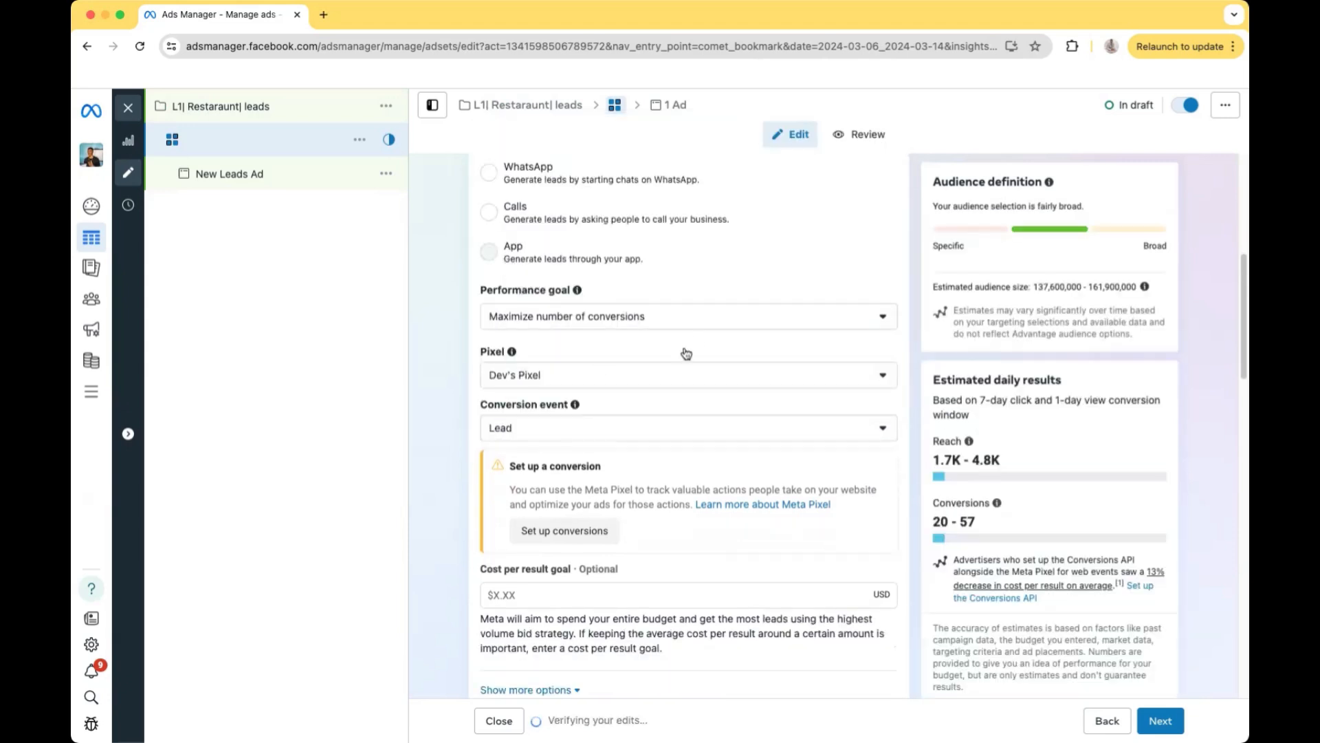
Examine the ad set's dynamic creative, budget and schedule, budget scheduling, audience controls and Advantage+ audience sections
scroll(695, 341, down, 5)
scroll(696, 339, down, 4)
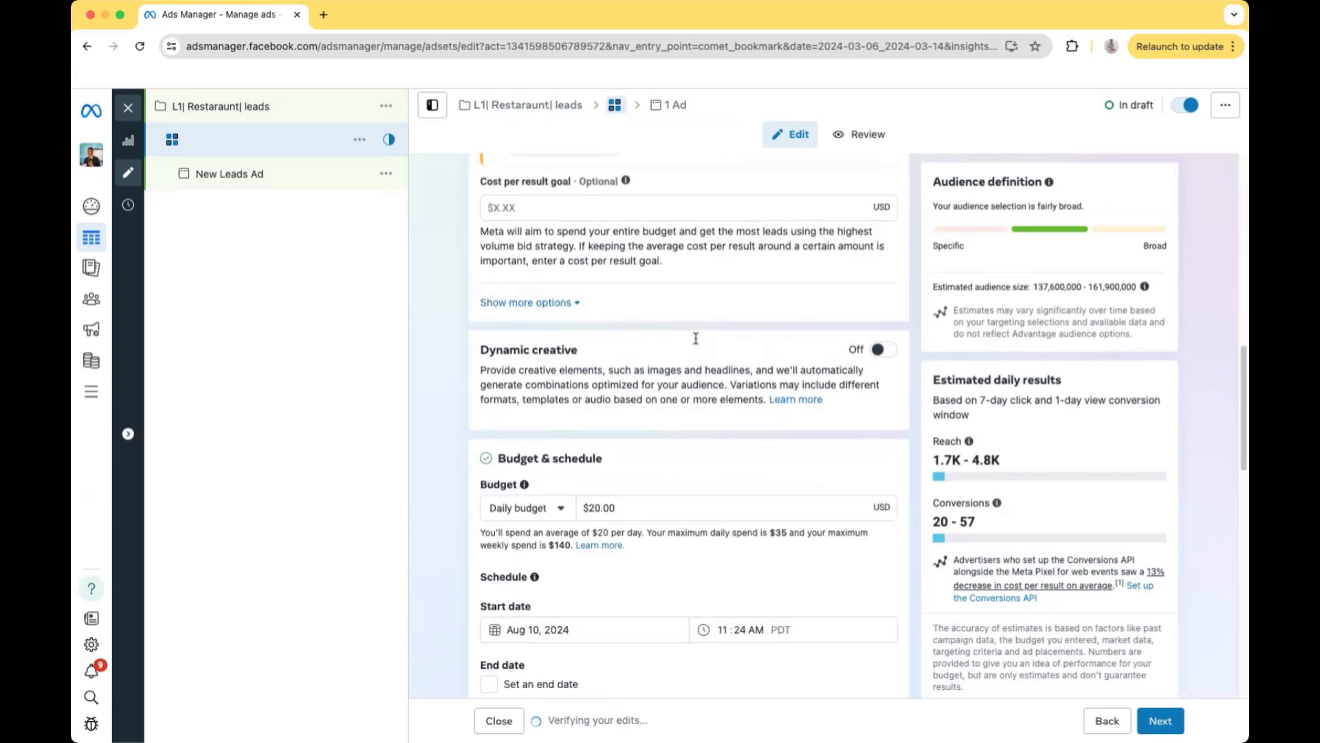
scroll(677, 345, down, 1)
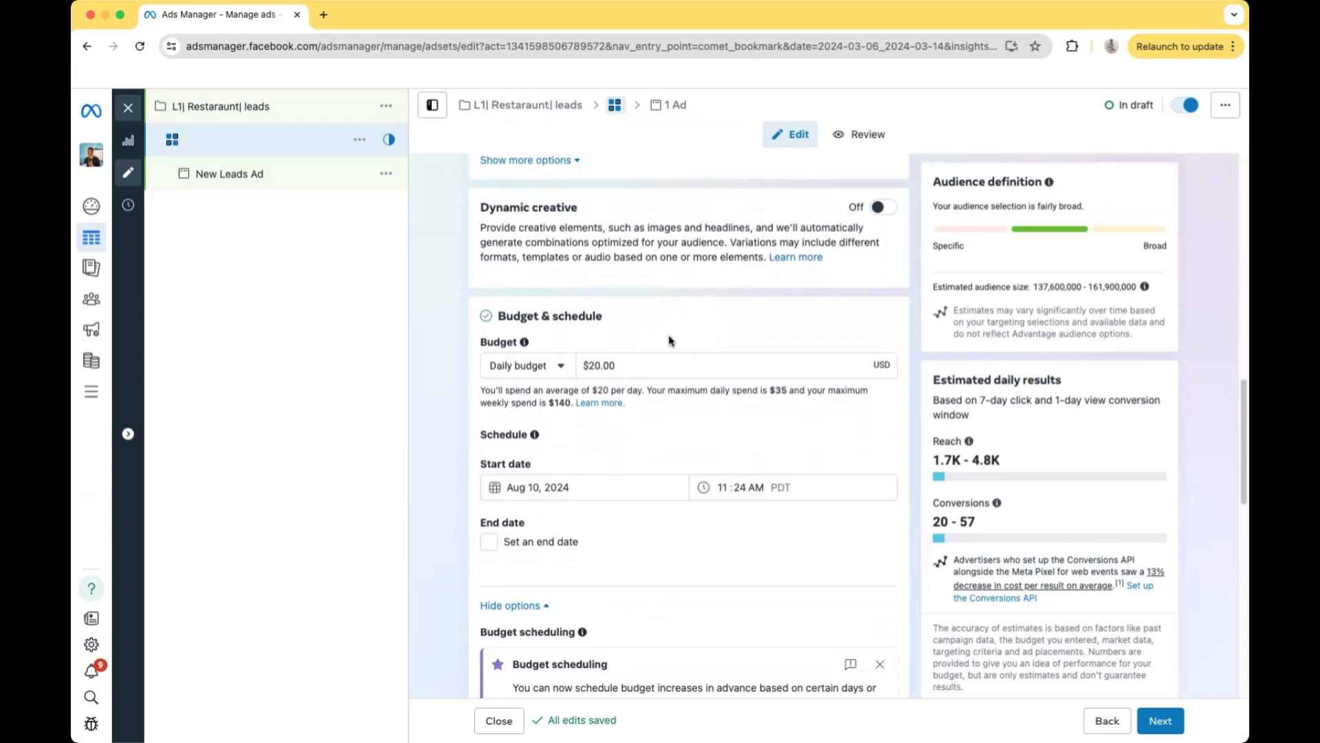
scroll(670, 340, down, 3)
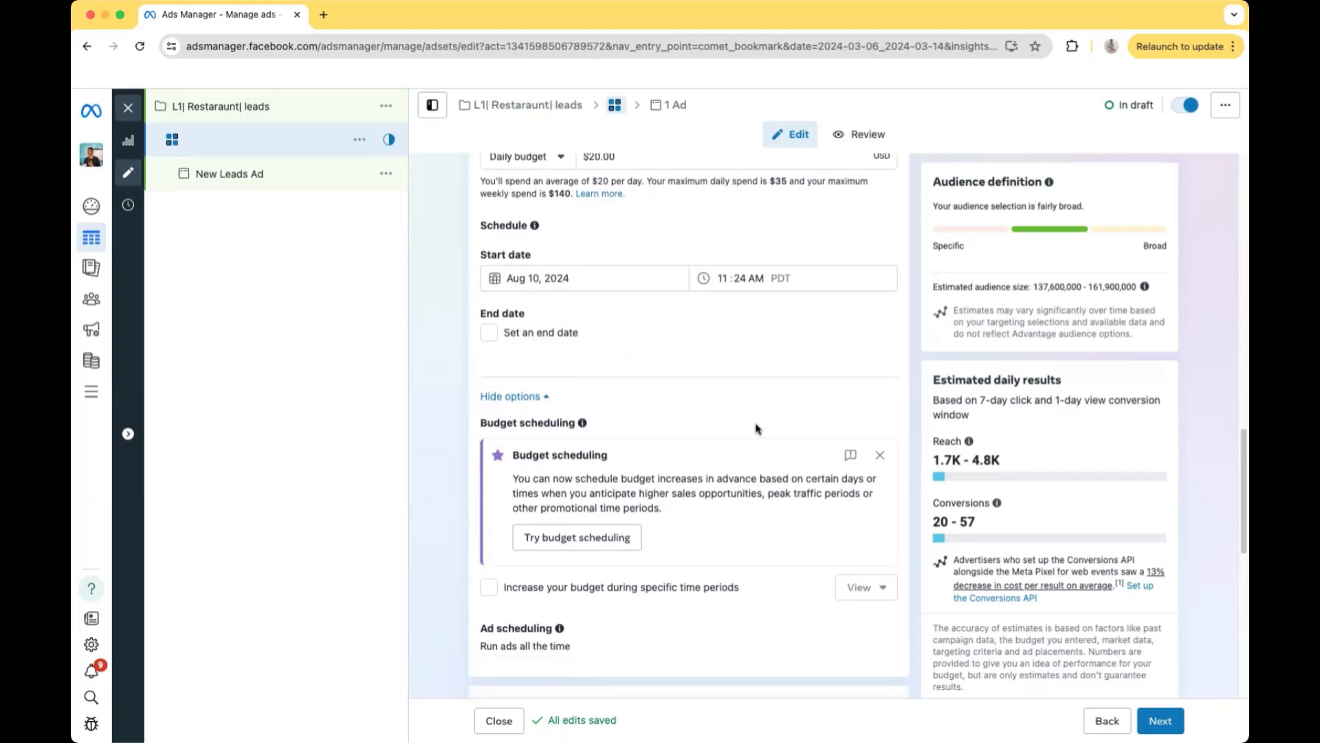
scroll(669, 365, down, 1)
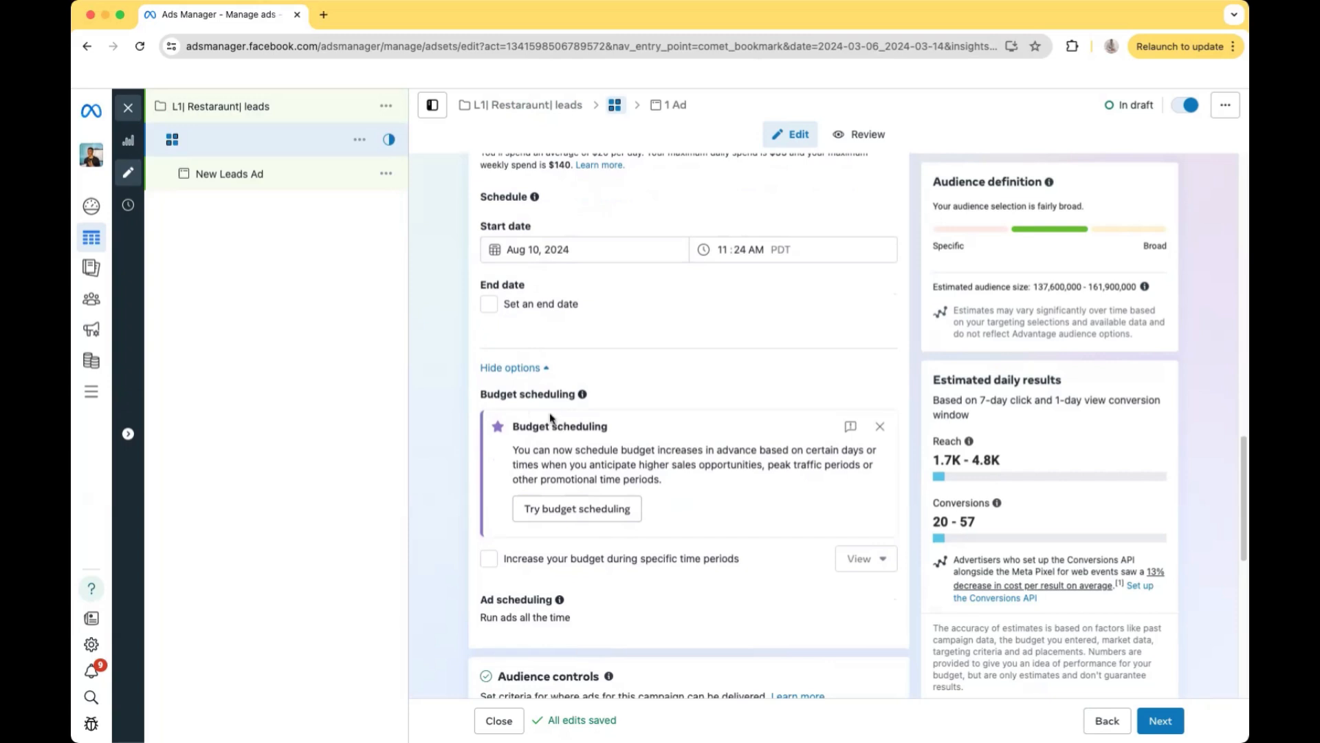
scroll(598, 361, down, 1)
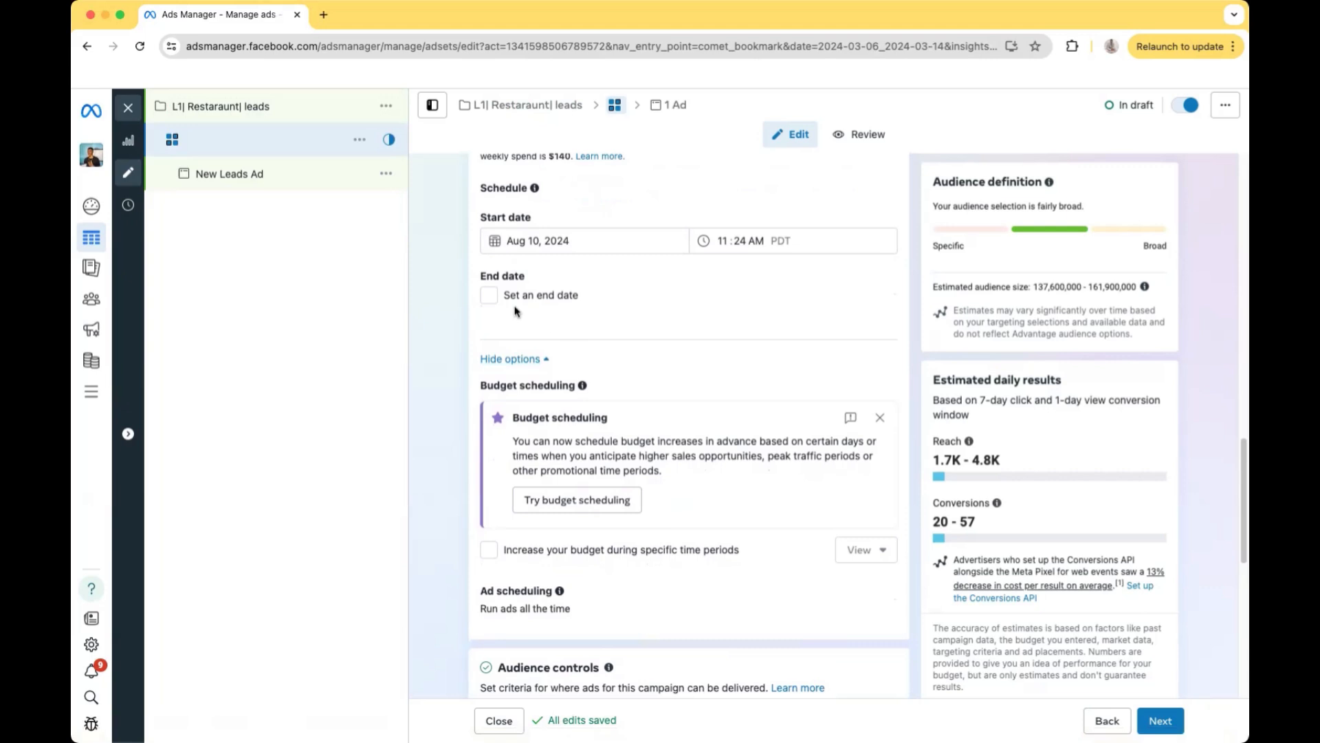
scroll(631, 303, down, 2)
scroll(632, 303, down, 8)
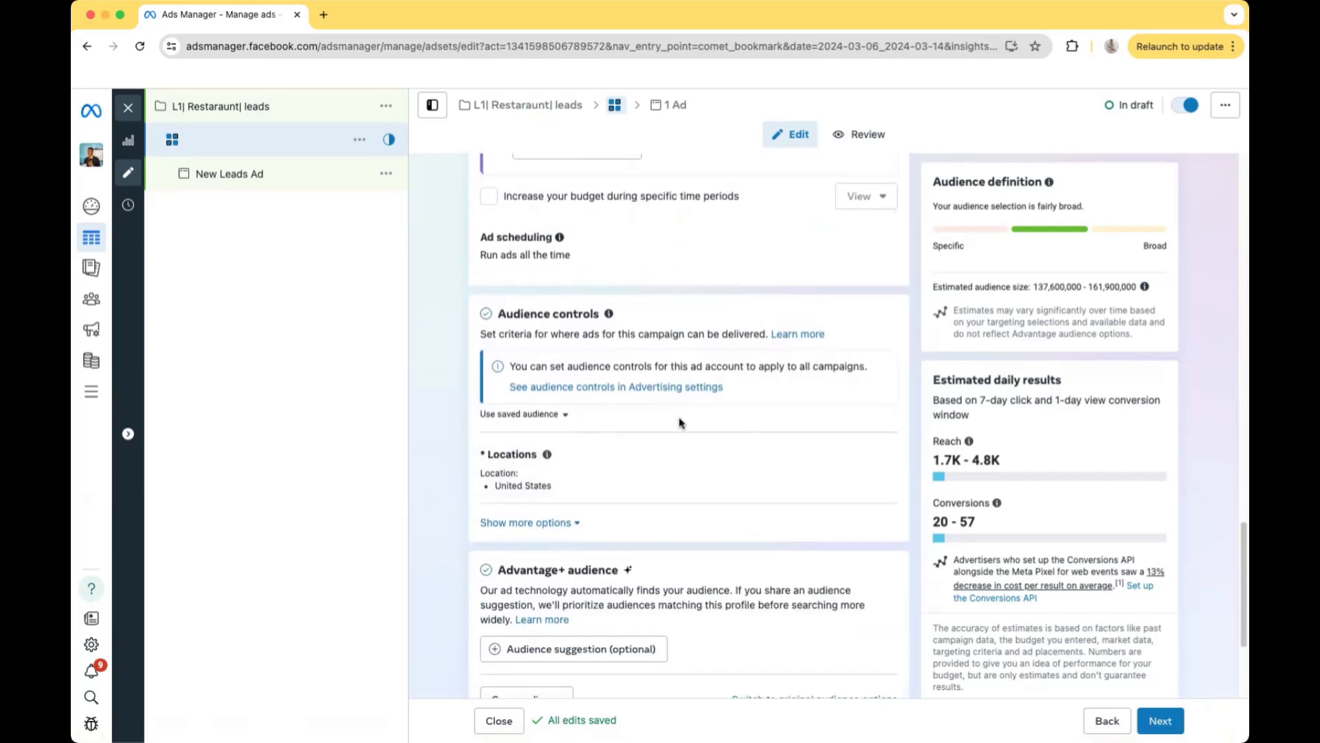
scroll(605, 355, down, 2)
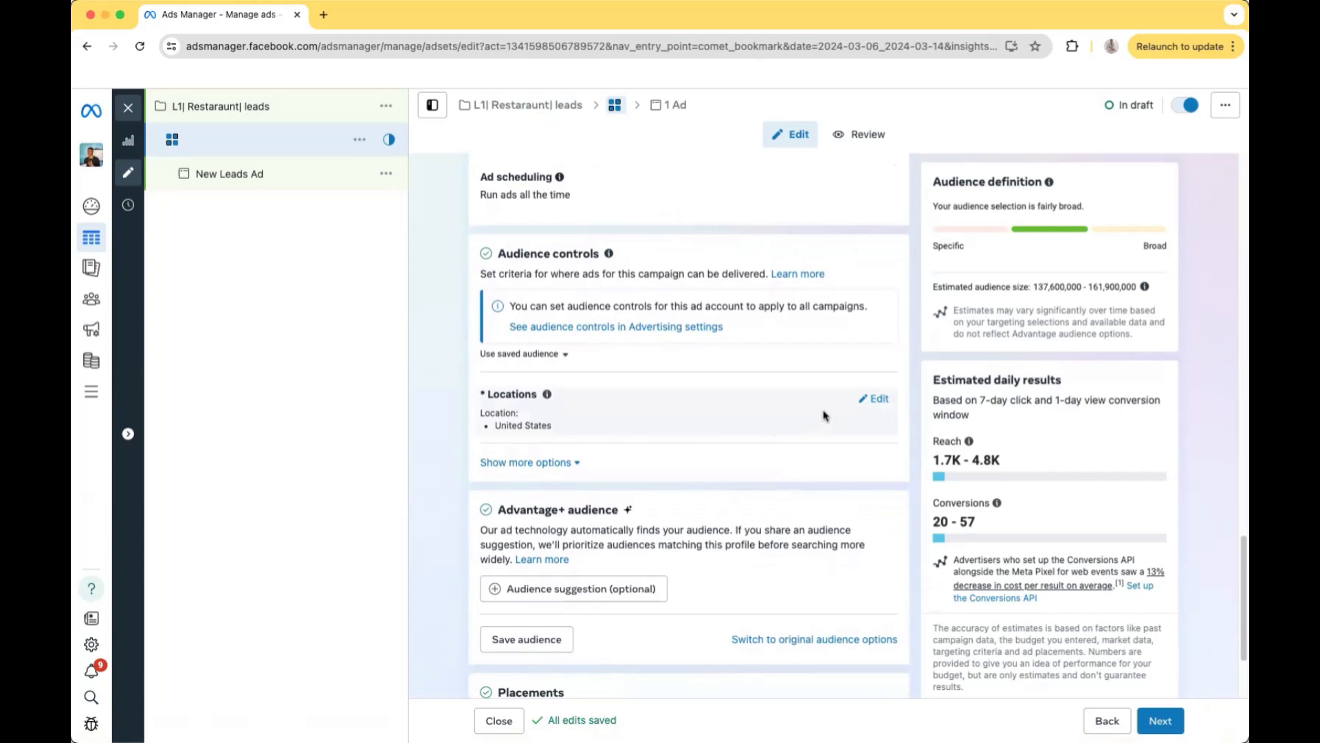
Replace the United States with Bethesda, Maryland as the ad set's included target location
click(872, 399)
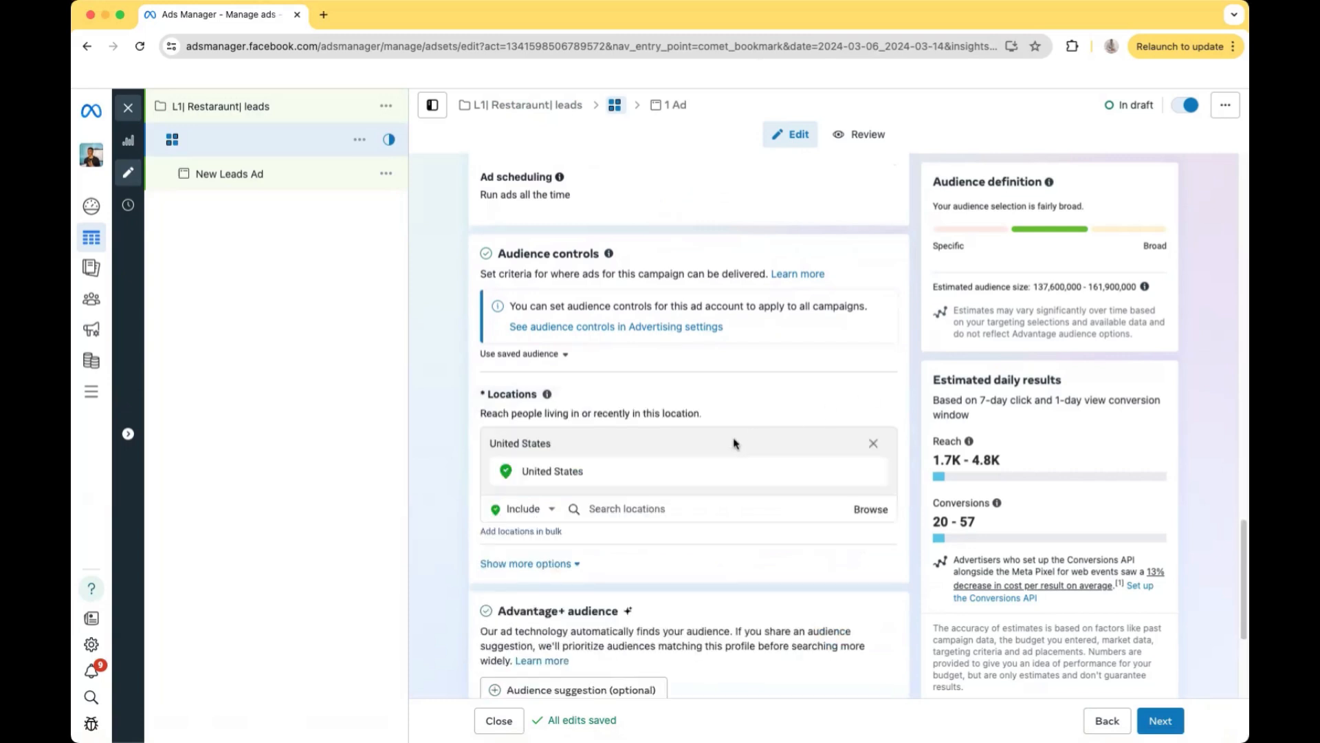
scroll(731, 445, down, 1)
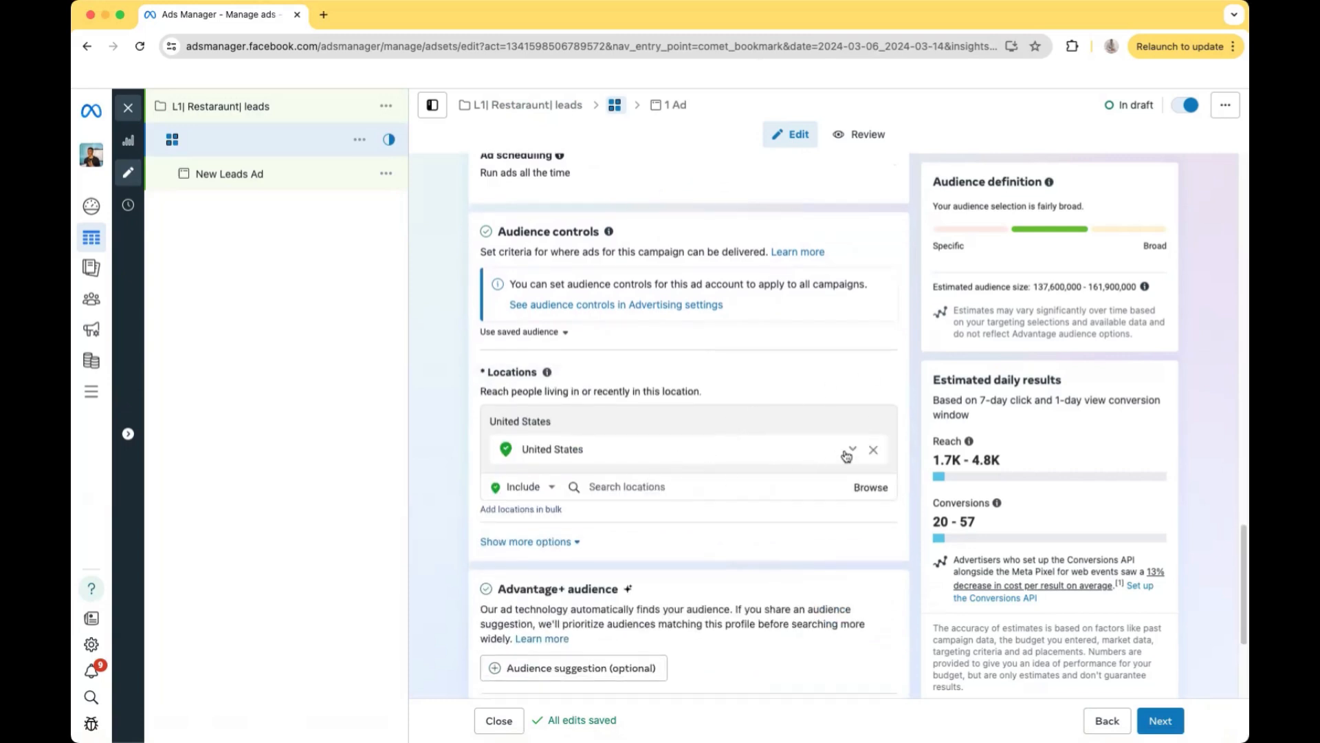
click(874, 451)
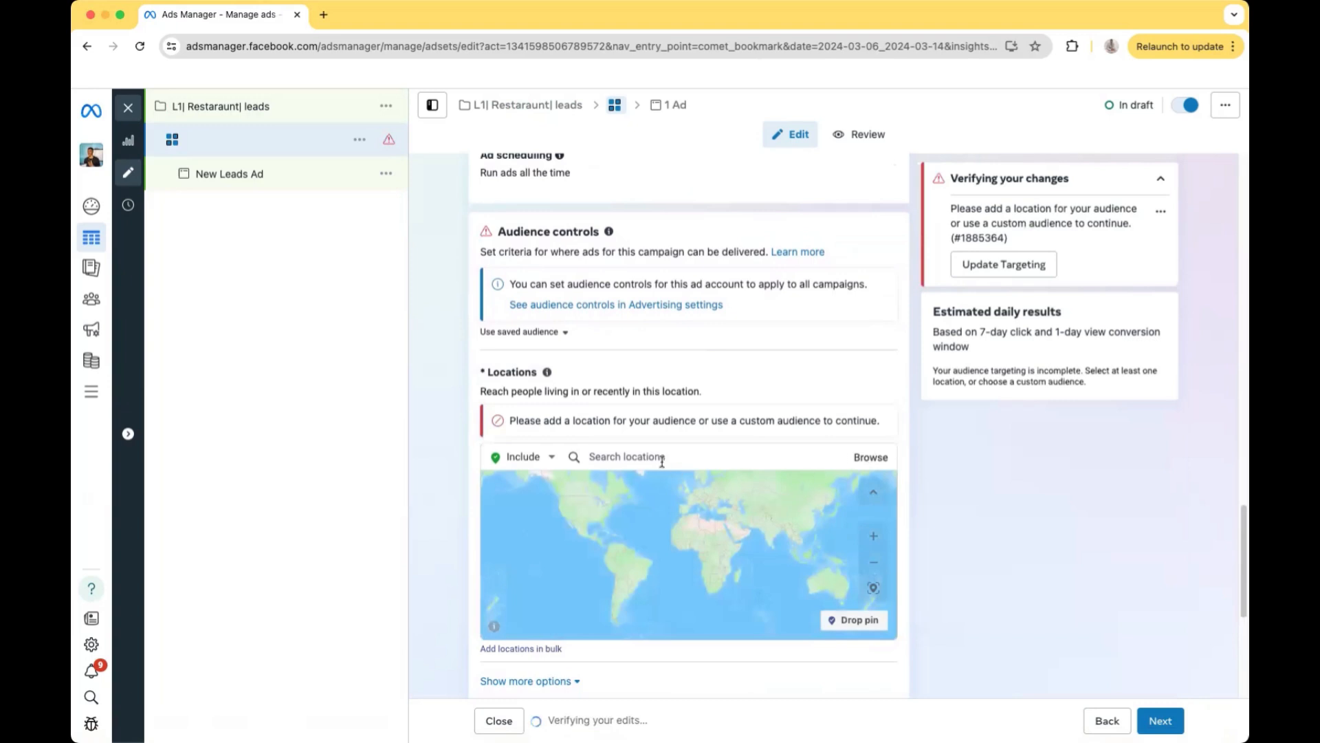
click(658, 456)
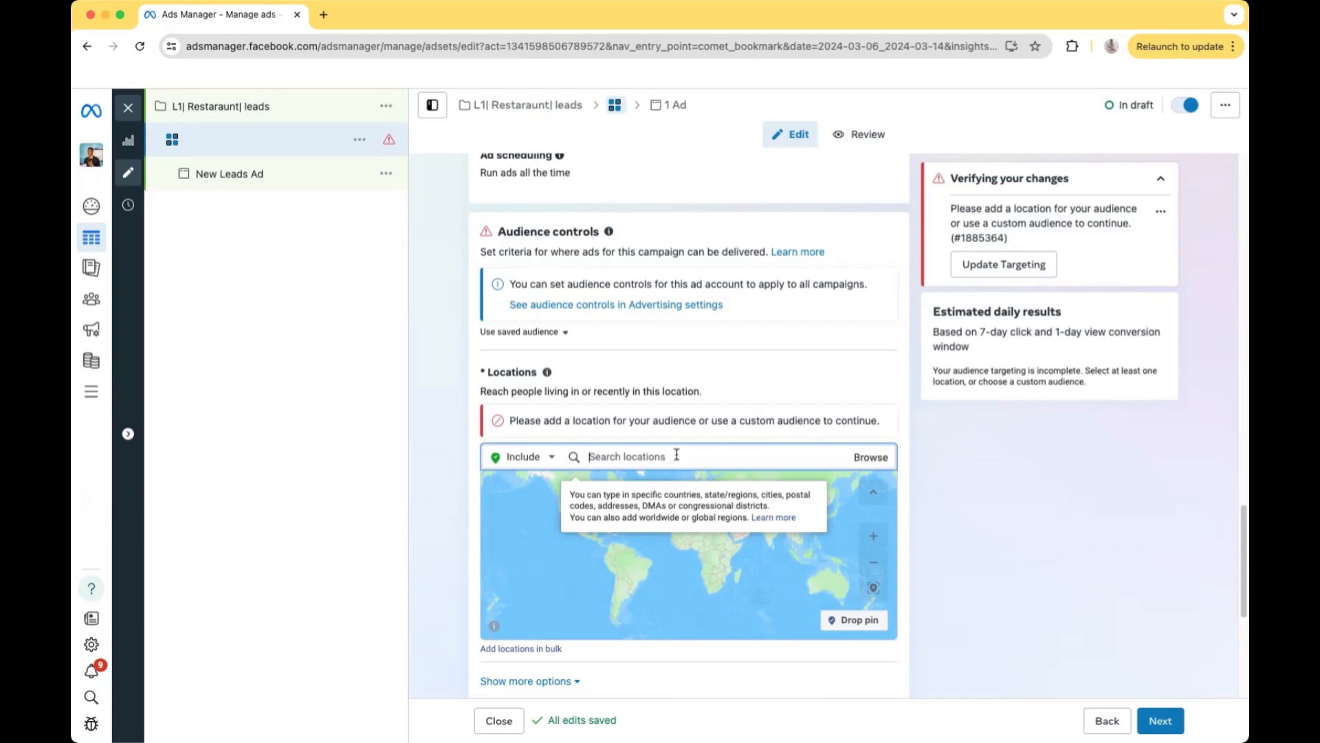
text(thesda)
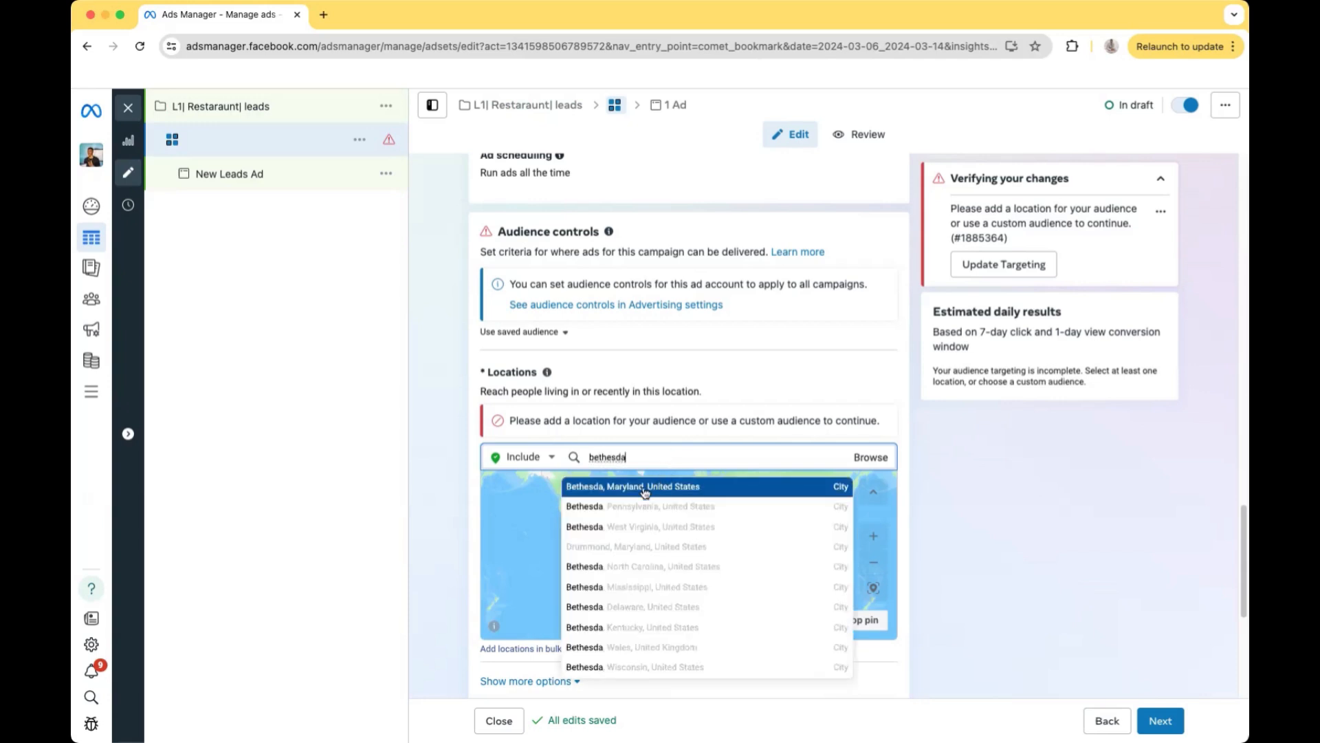
click(645, 491)
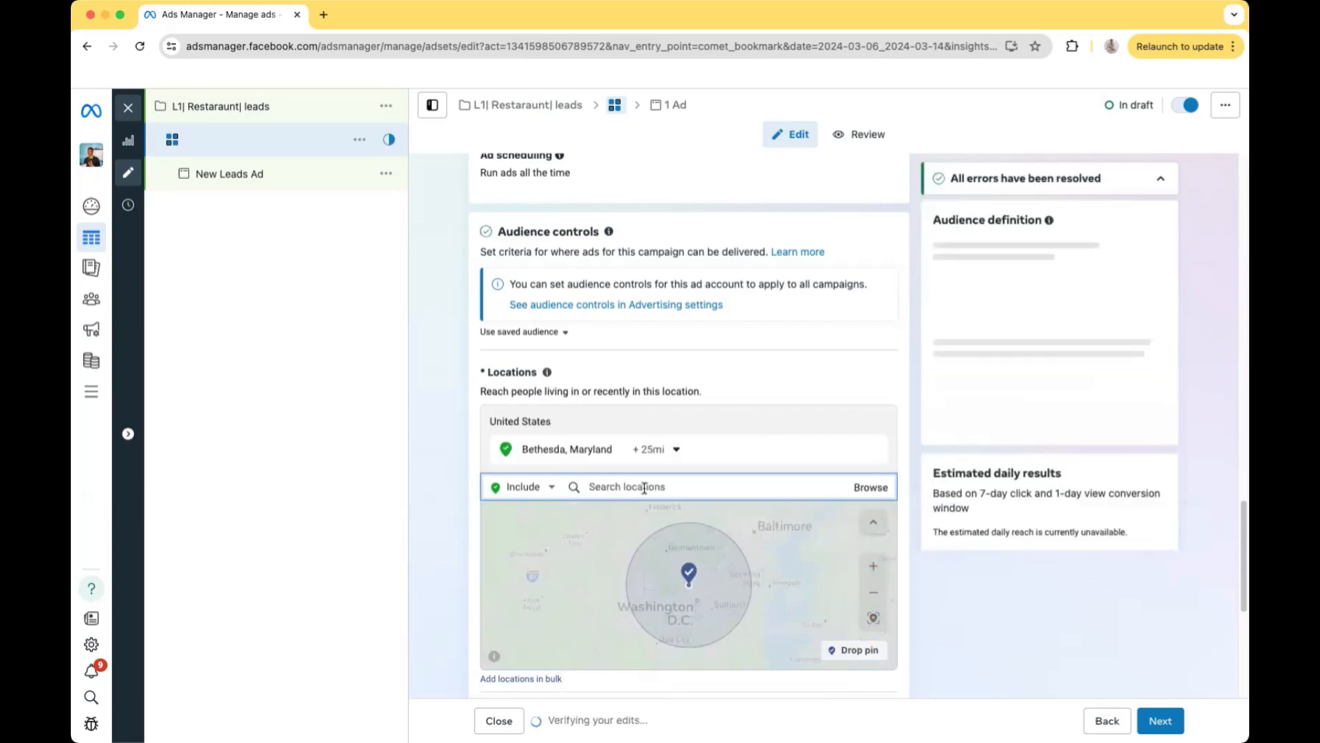
Examine the Bethesda location's radius options, its coverage on the map, and the audience and placement sections below
click(664, 450)
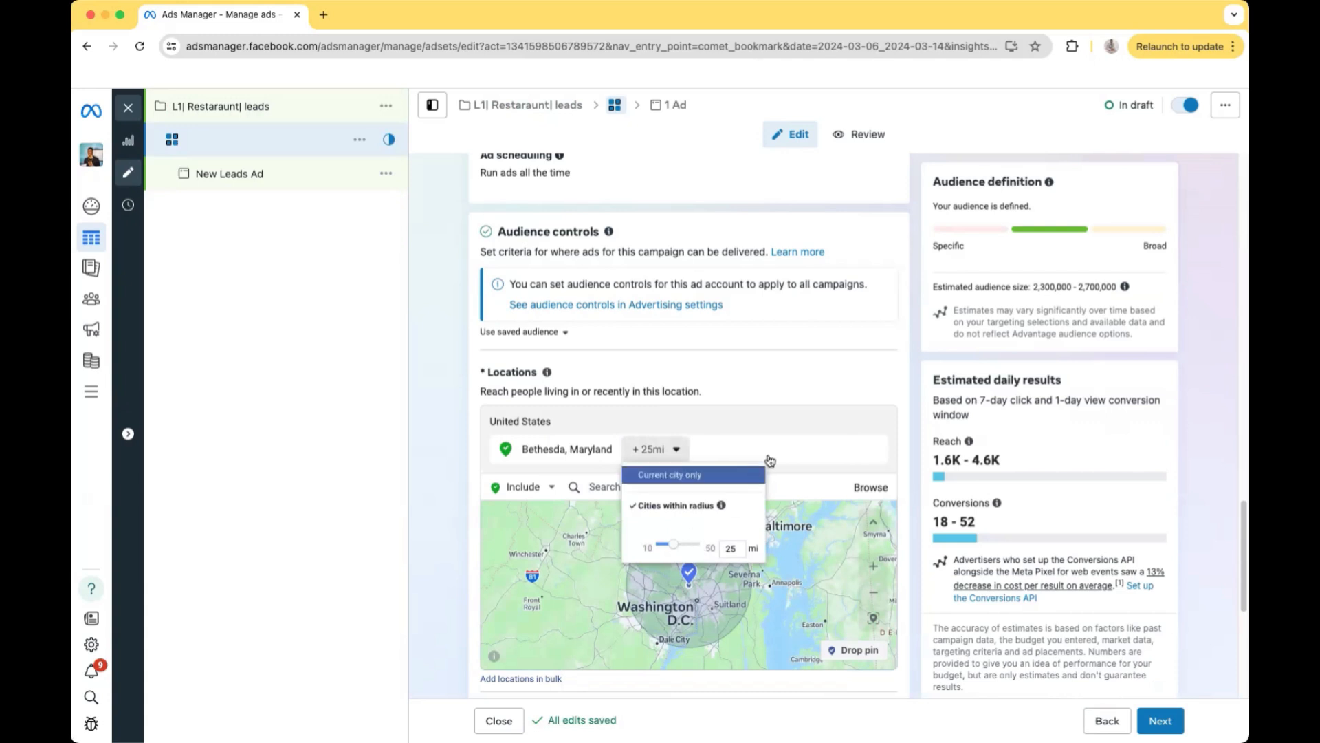
click(711, 387)
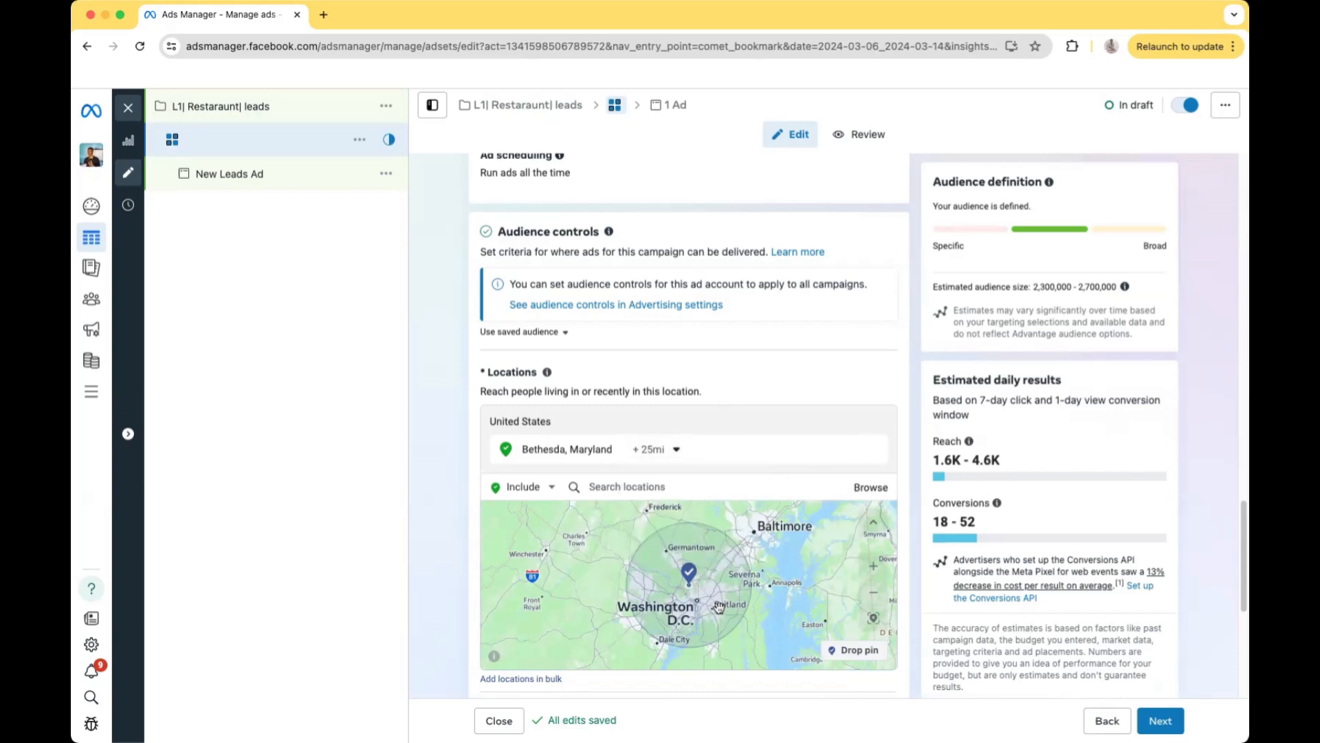
scroll(803, 374, down, 1)
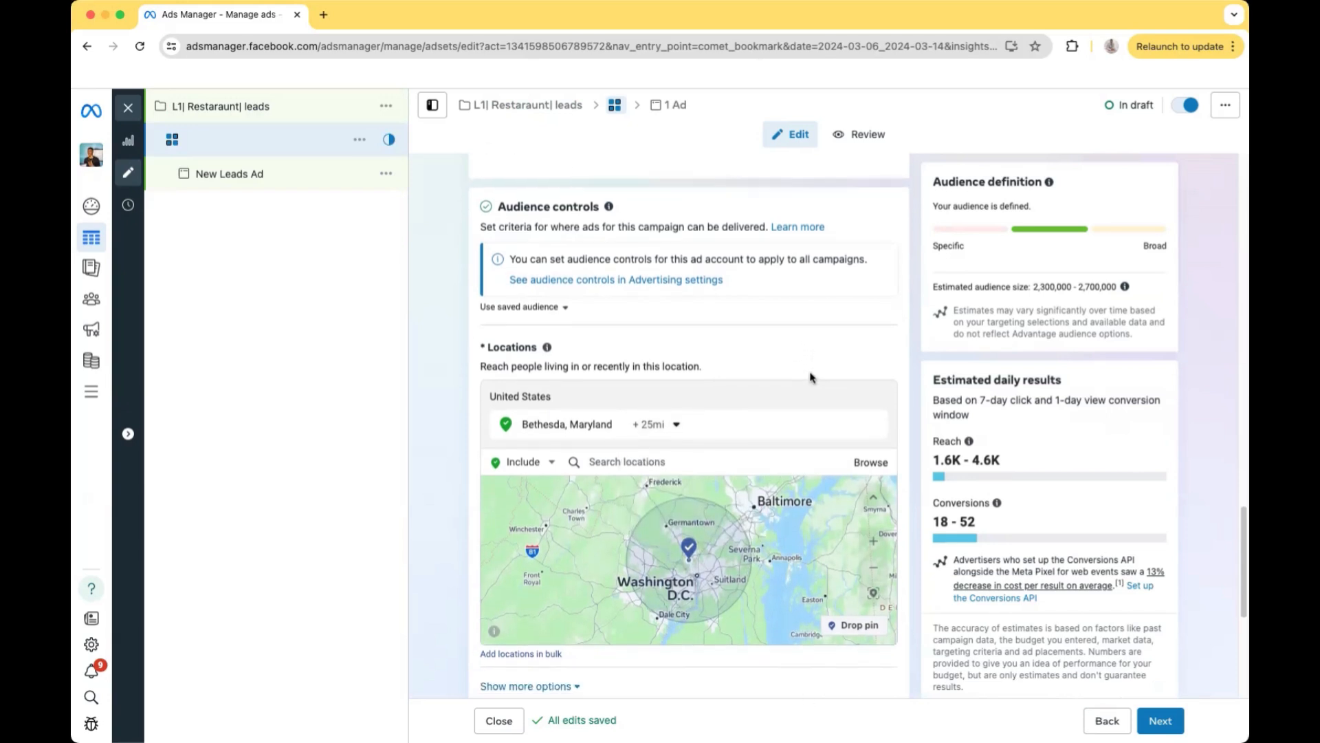
scroll(810, 377, down, 5)
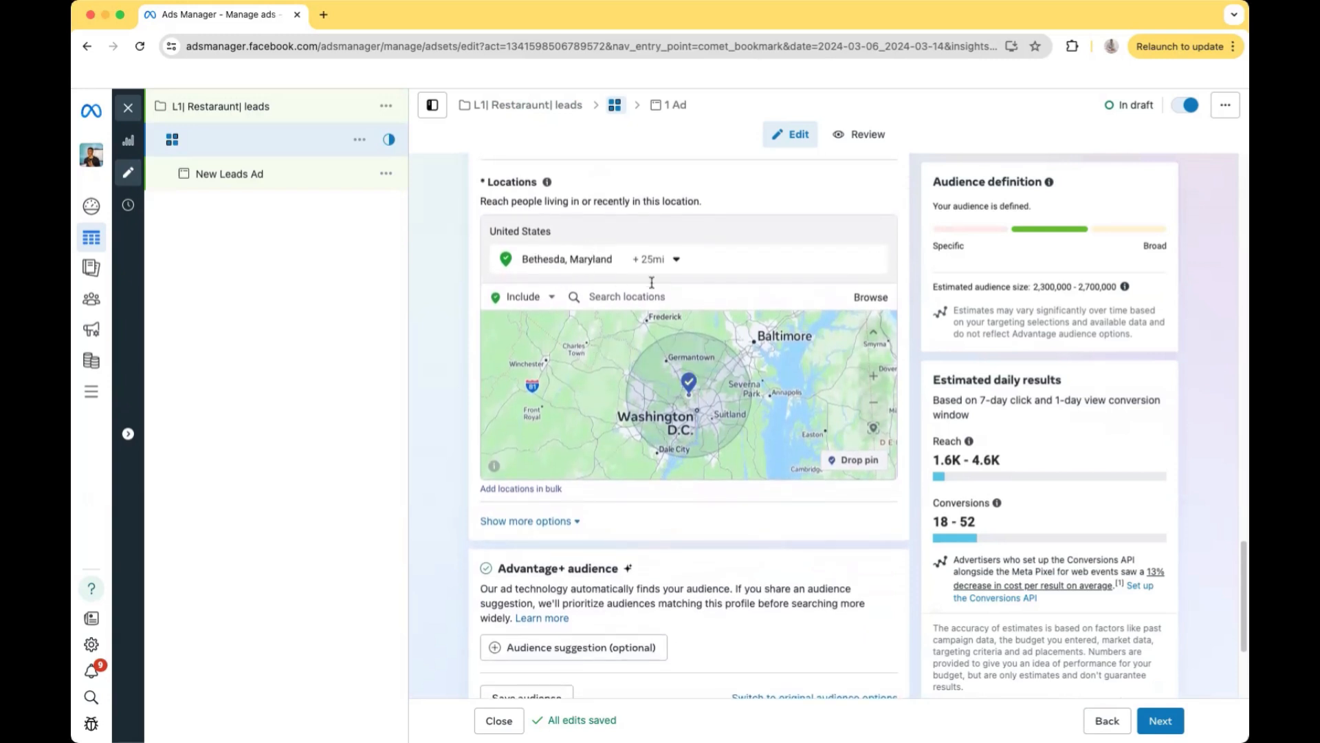
click(677, 260)
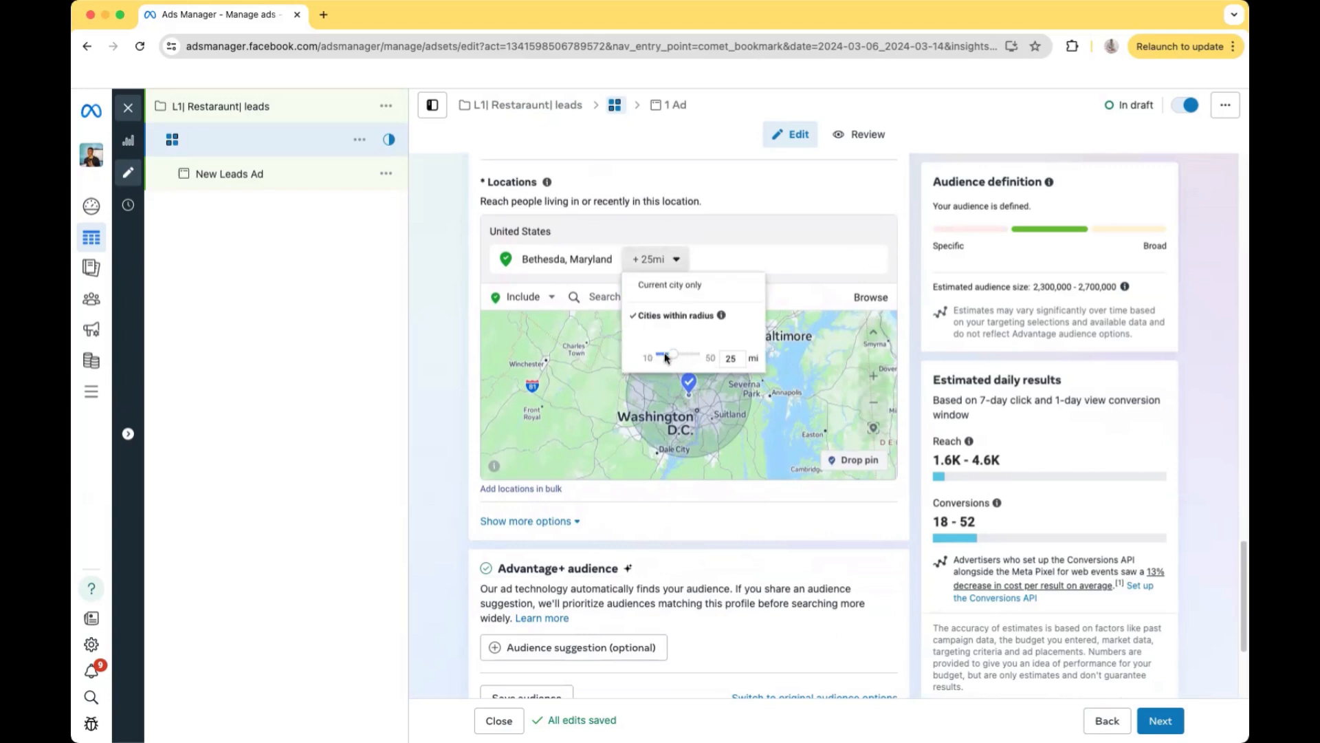
click(796, 212)
scroll(775, 421, up, 3)
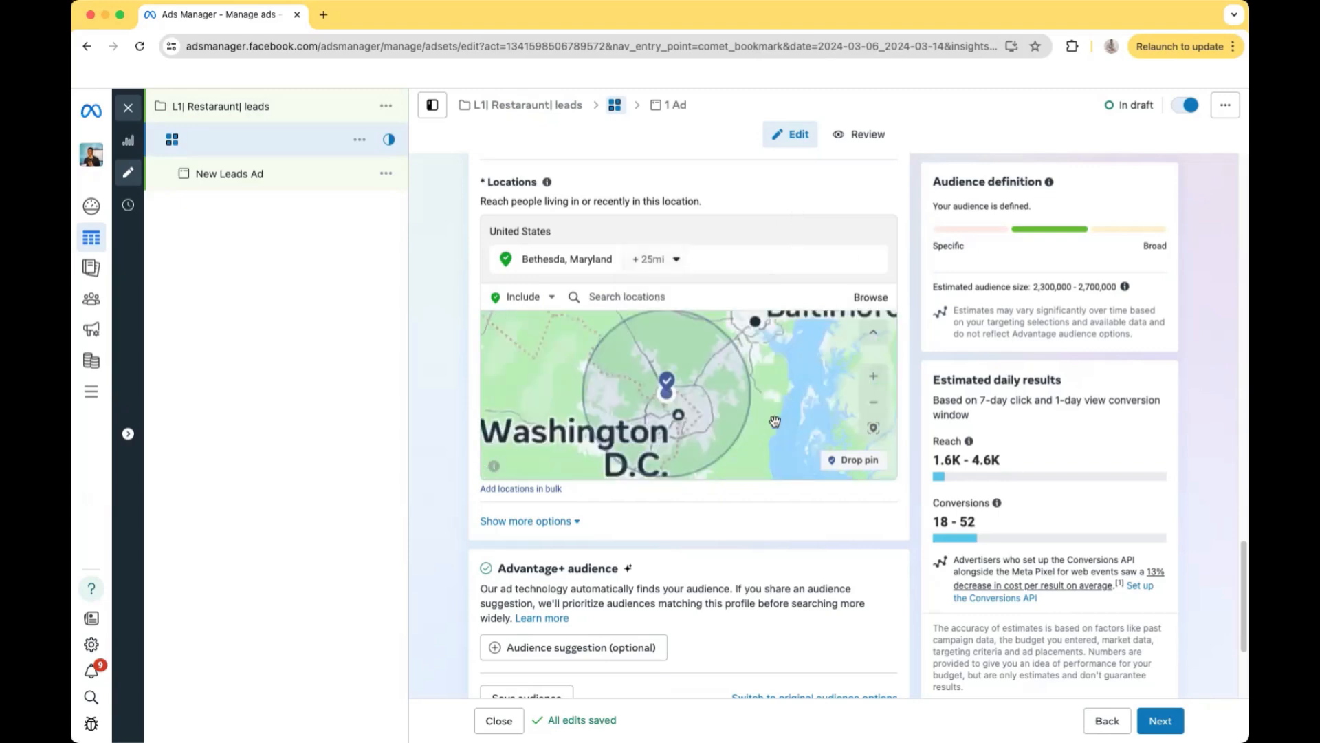
scroll(851, 544, down, 3)
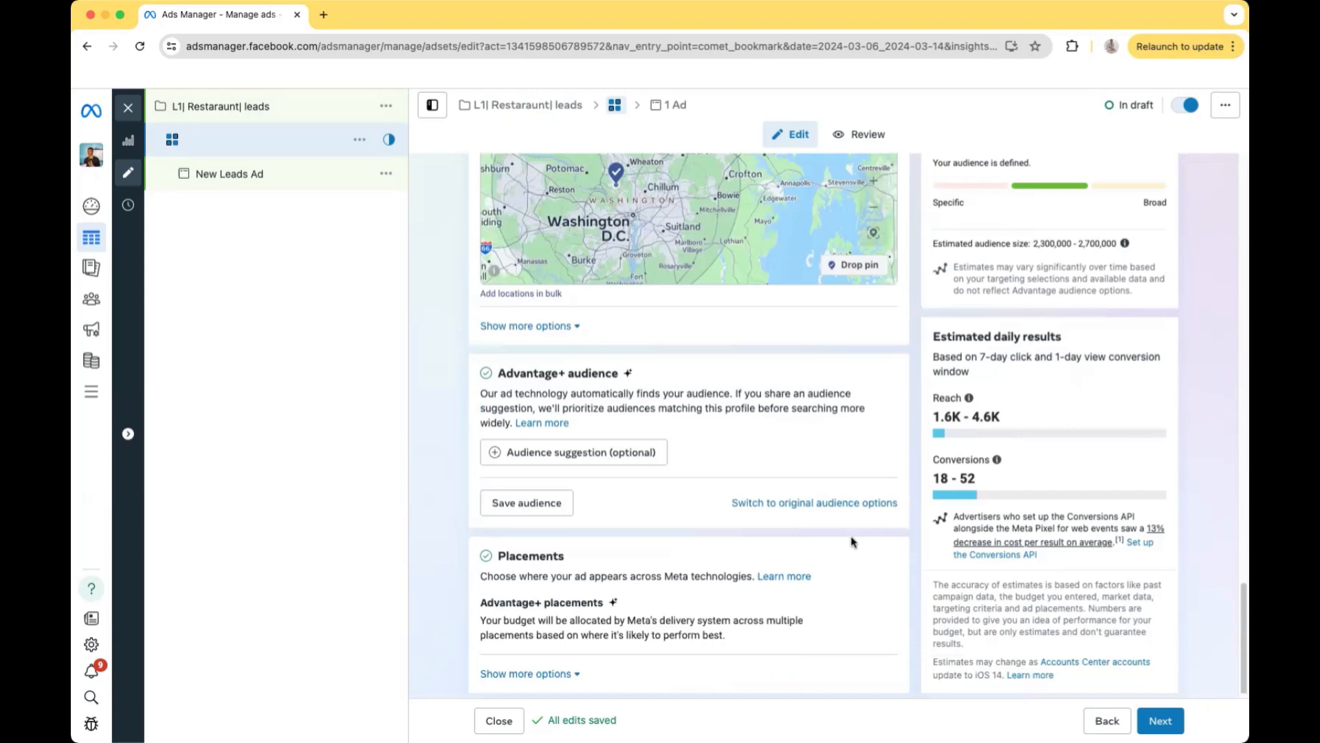
Name the ad set "Bethesda + 25 mile radius"
scroll(850, 543, up, 20)
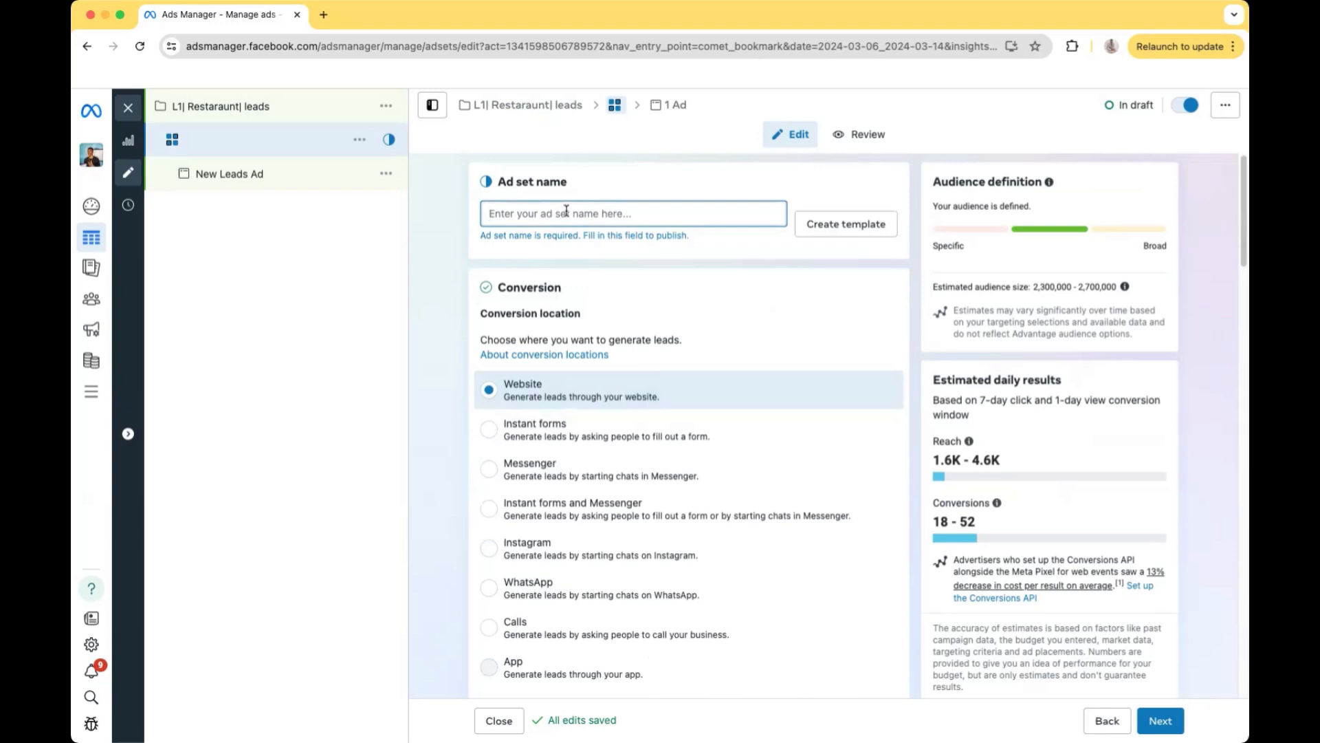
text(Be)
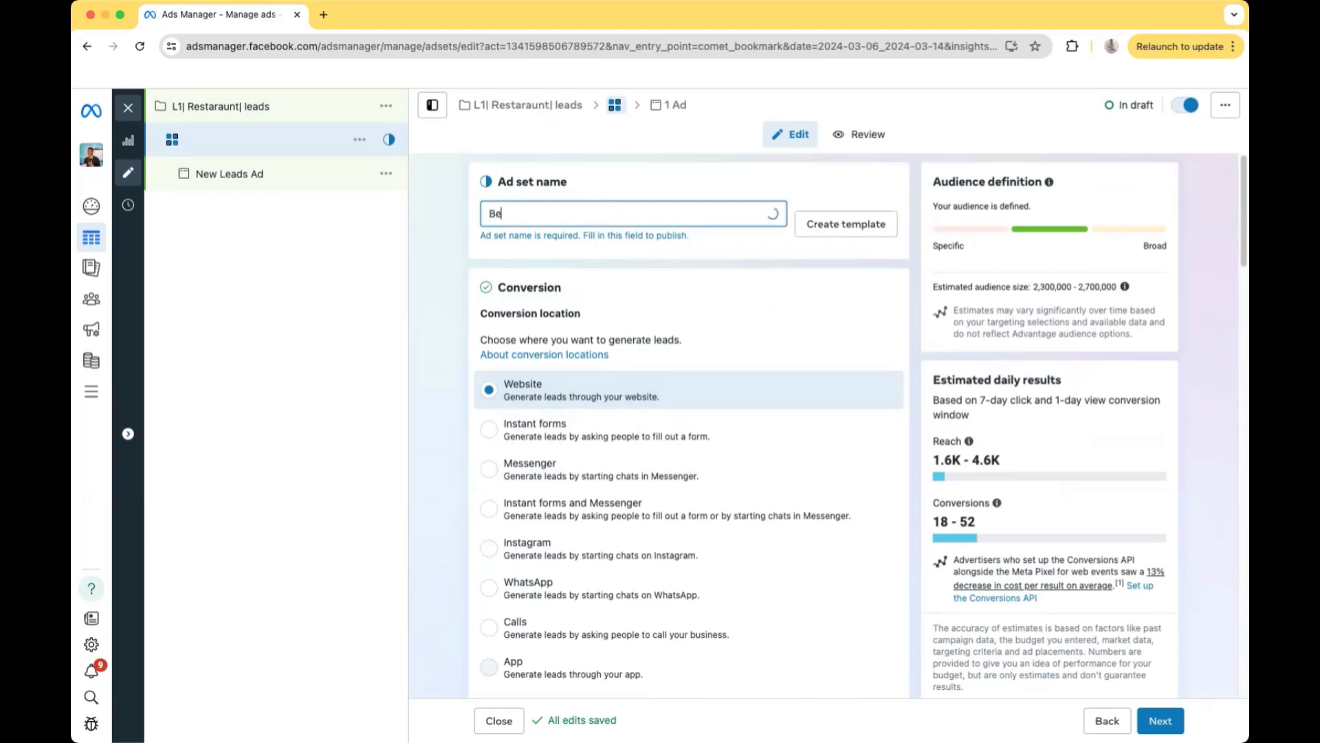
text(thesda 25)
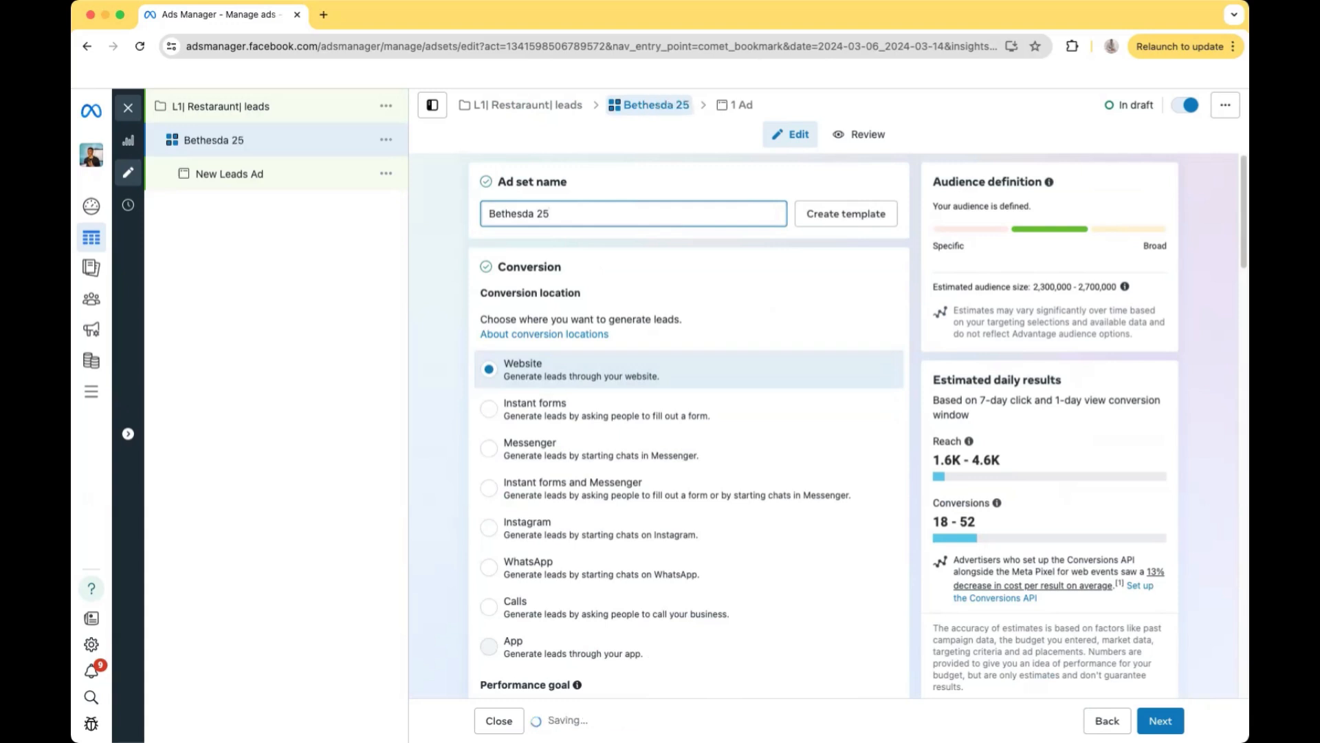
text(+)
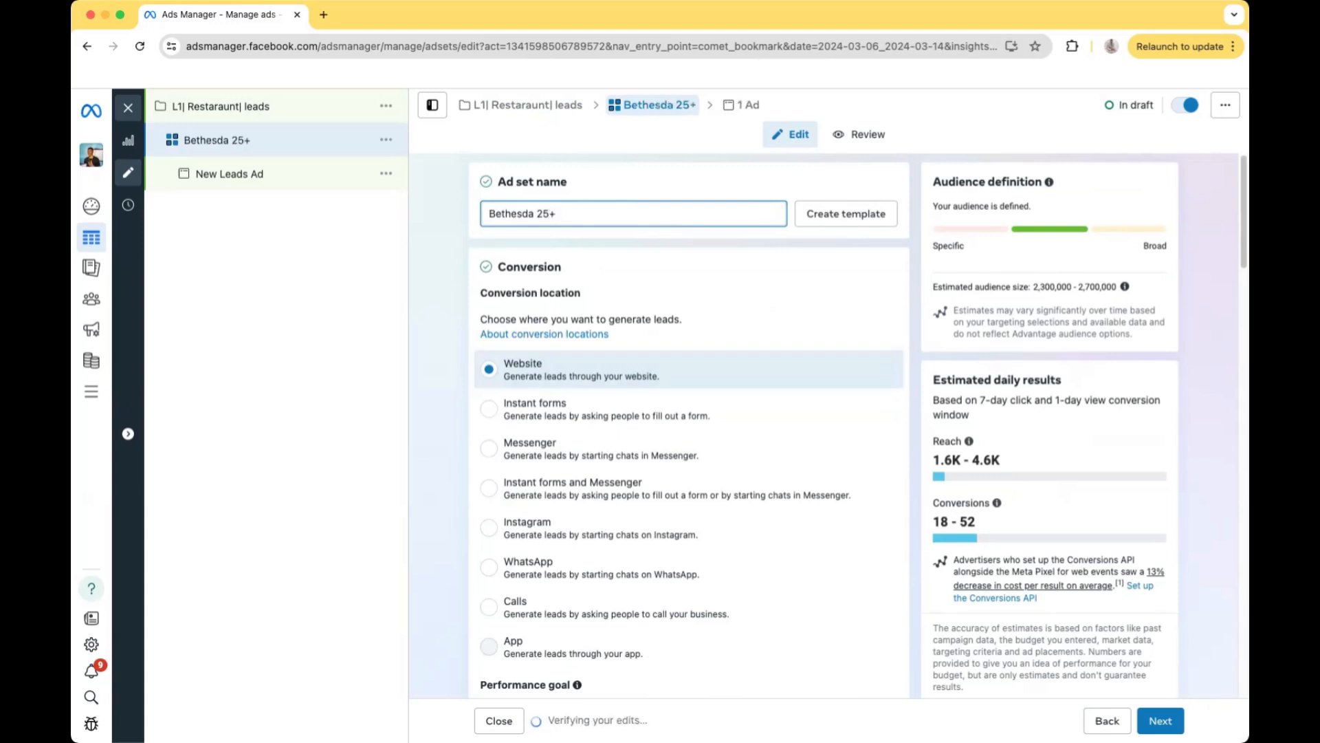
key(BackSpace)
key(BackSpace)
key(BackSpace)
key(BackSpace)
text(+ 2)
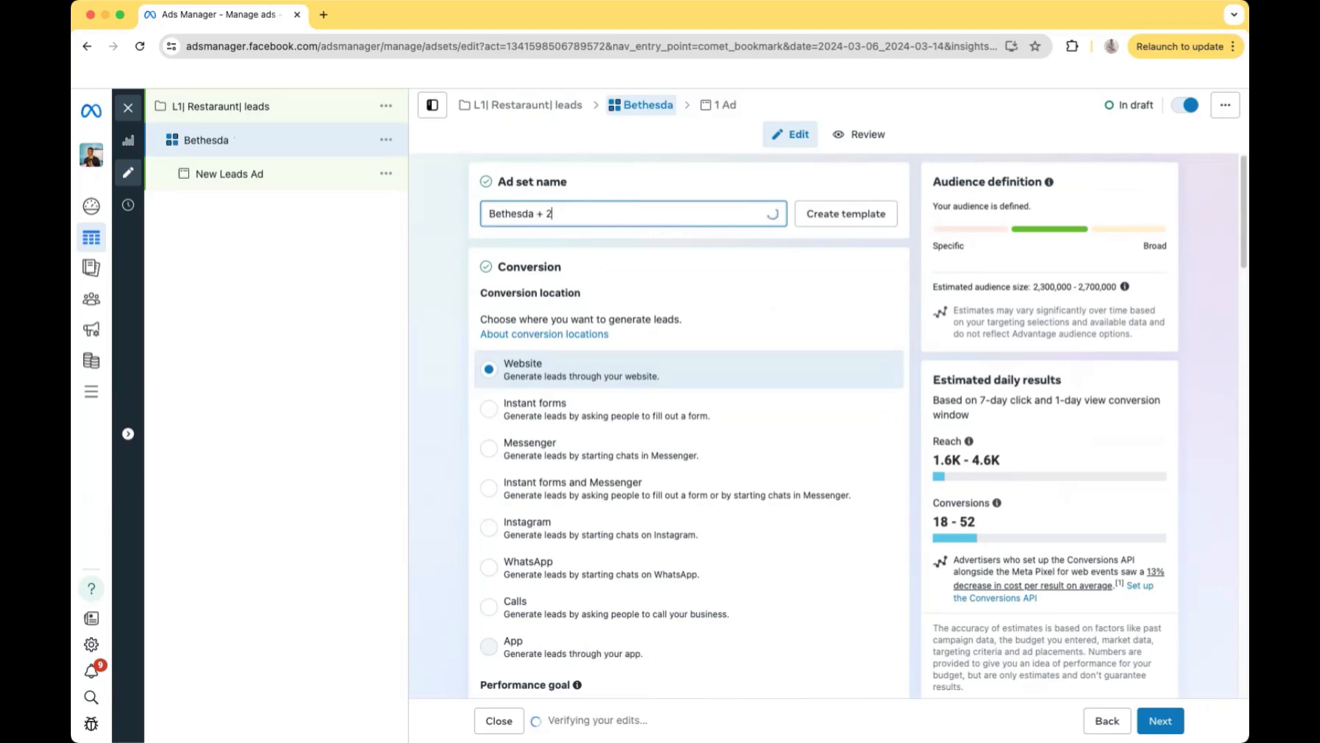
text(5 mile radius)
scroll(566, 259, down, 15)
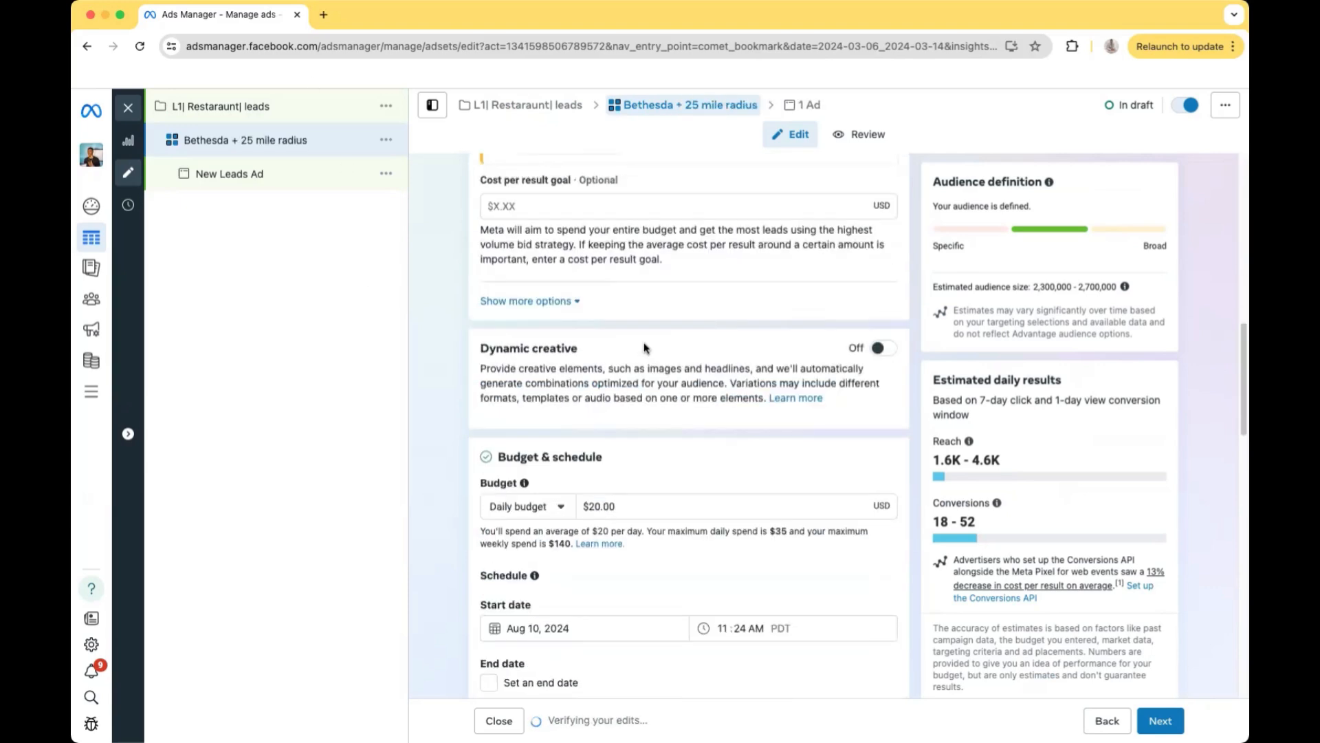
scroll(645, 351, up, 15)
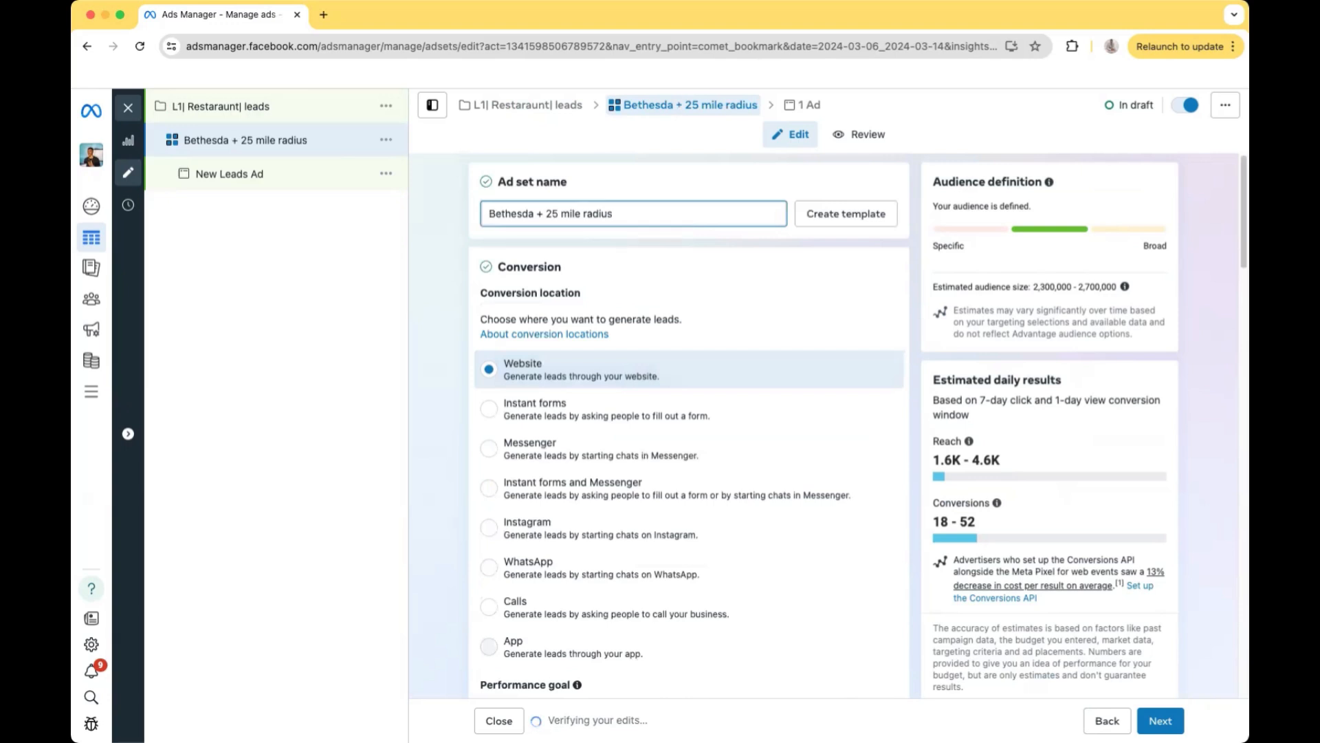
Proceed to the ad level and rename the ad as "Video 1"
click(1161, 721)
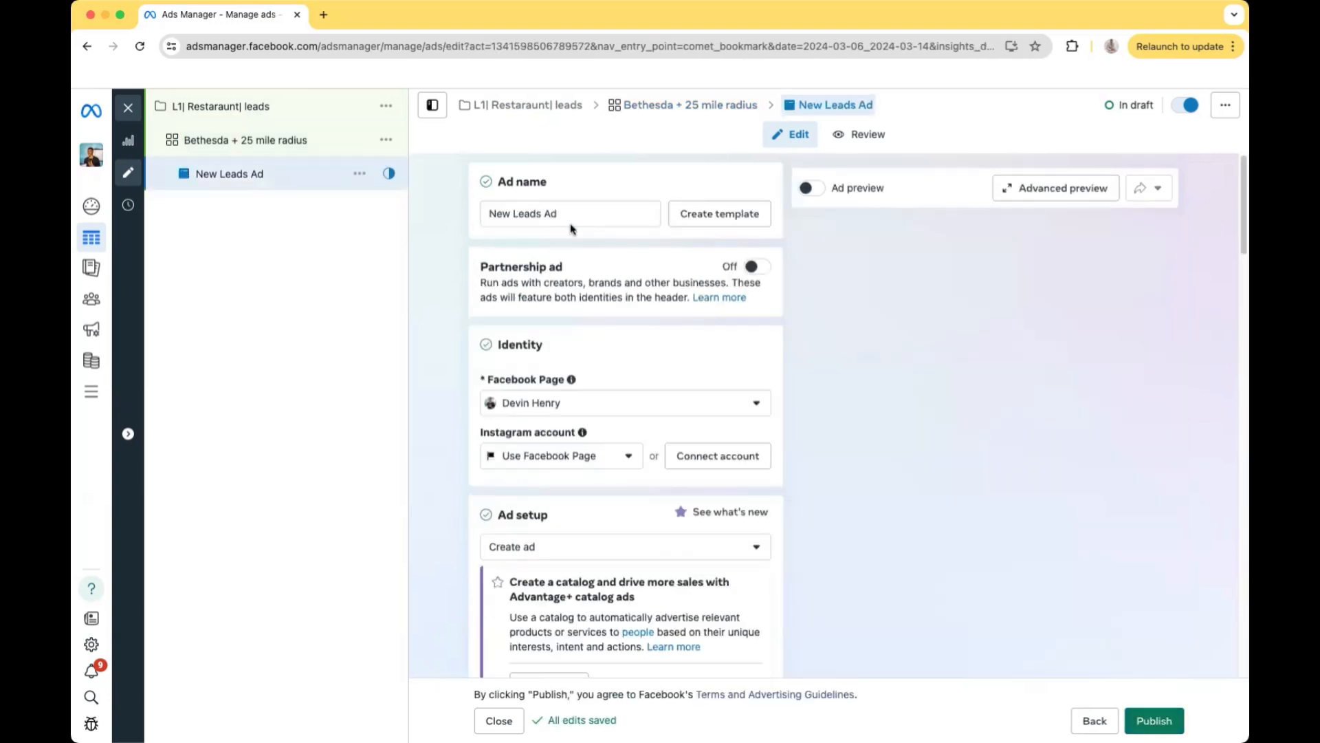
click(574, 214)
key(BackSpace)
key(BackSpace)
key(BackSpace)
key(BackSpace)
key(BackSpace)
key(BackSpace)
key(BackSpace)
key(BackSpace)
key(BackSpace)
key(BackSpace)
key(BackSpace)
key(BackSpace)
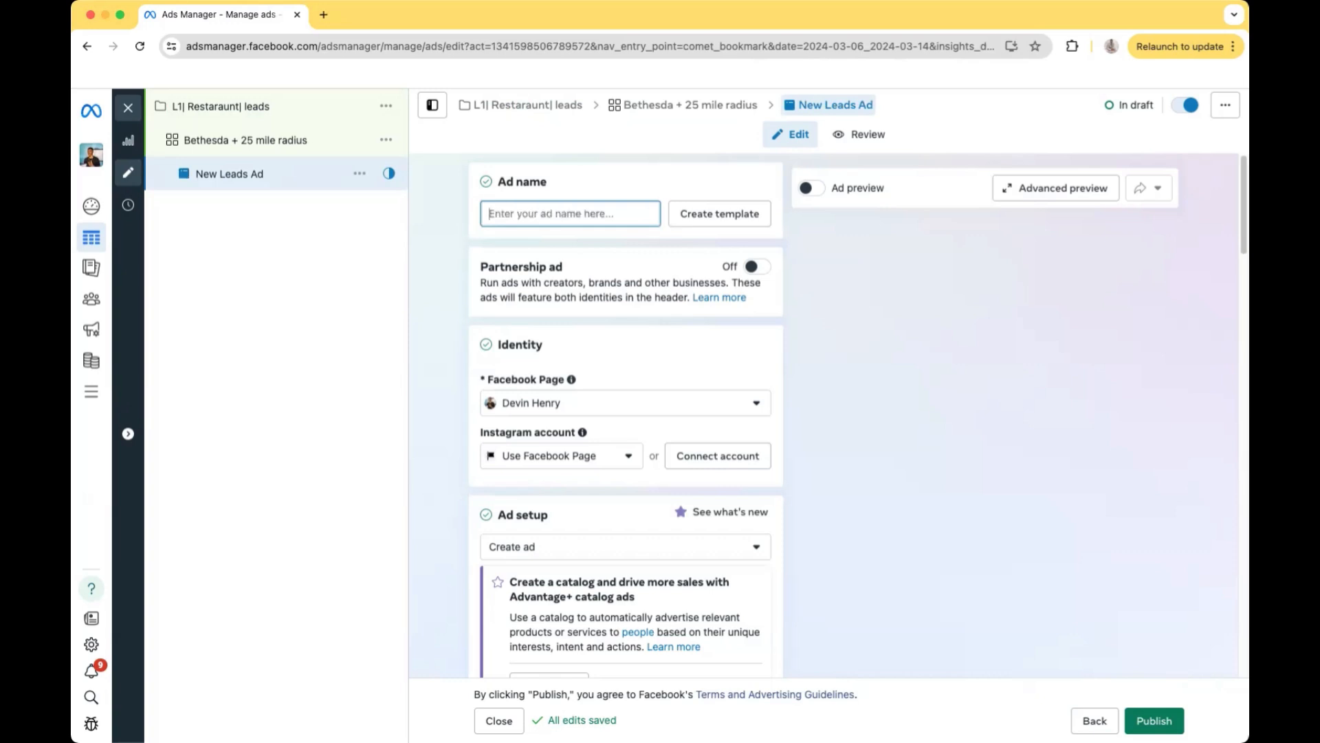
text(Video 1)
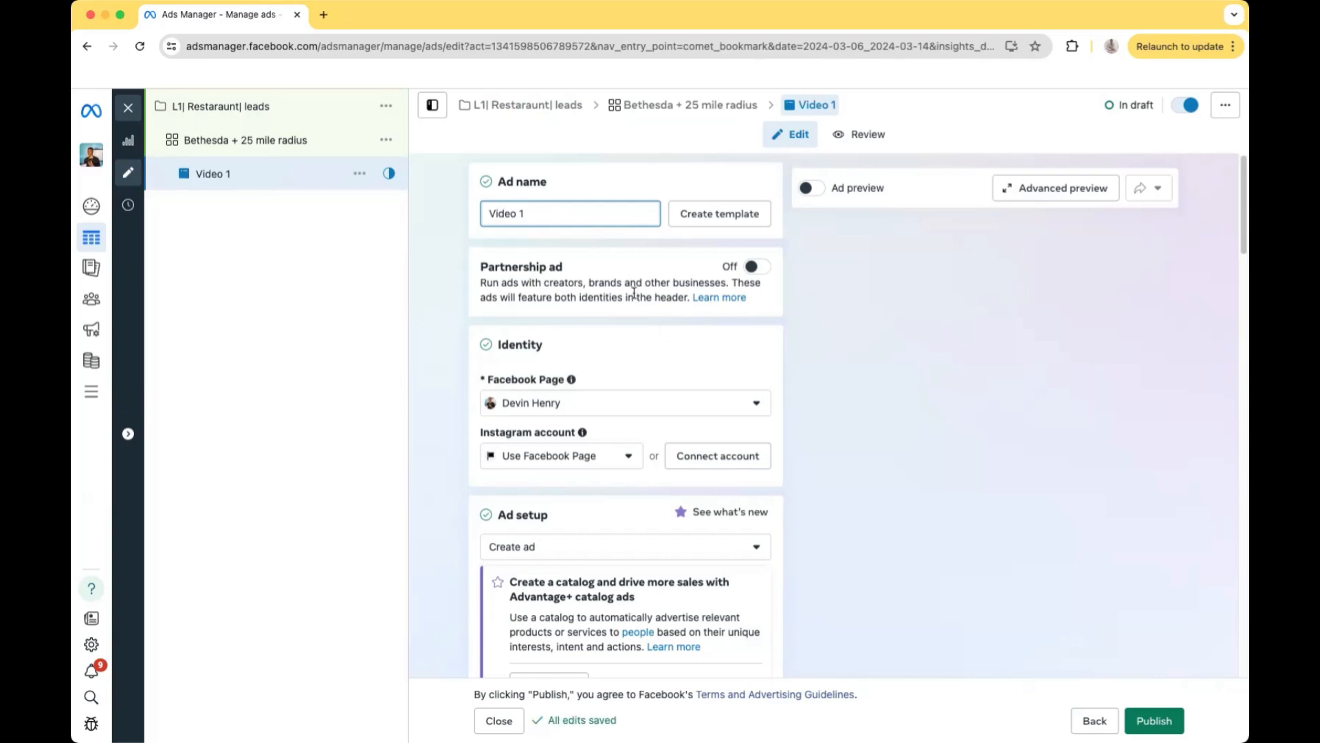
Examine the ad's partnership, identity and ad setup sections, including the creative source and format choices
scroll(634, 288, down, 3)
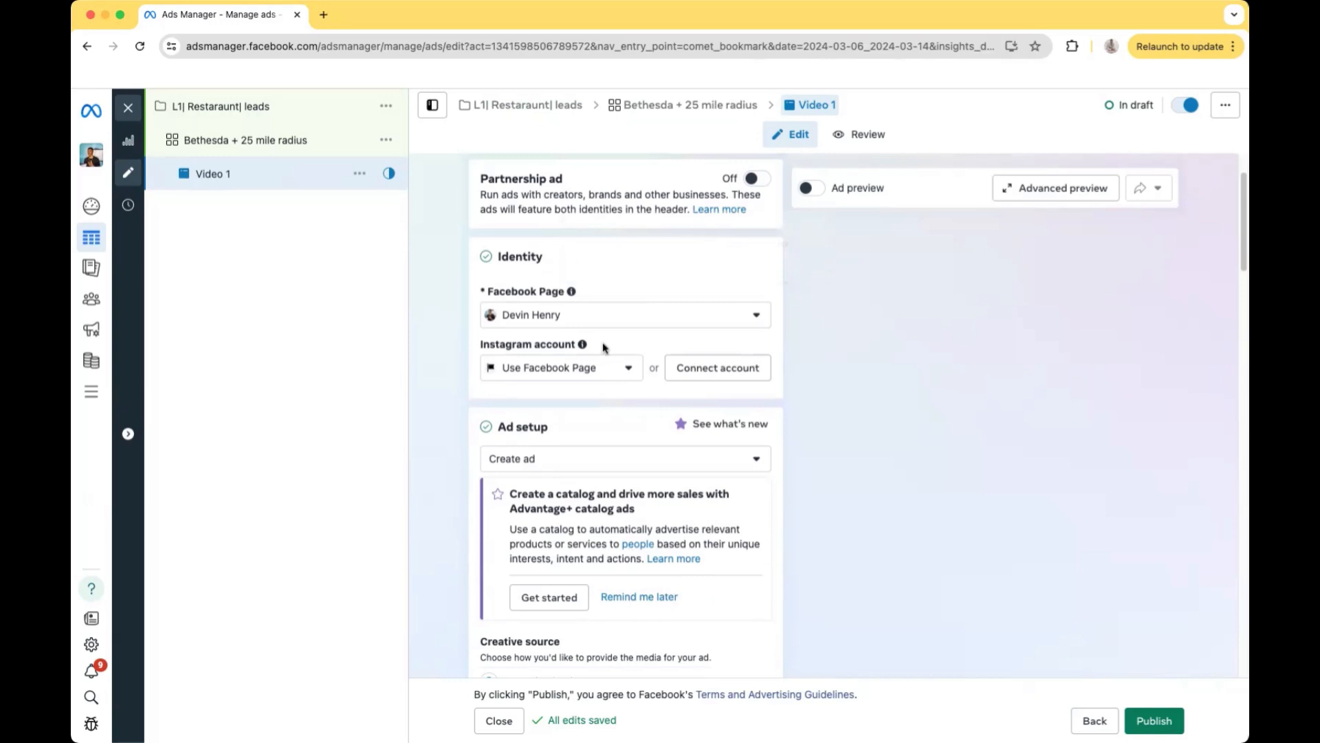
scroll(682, 426, up, 3)
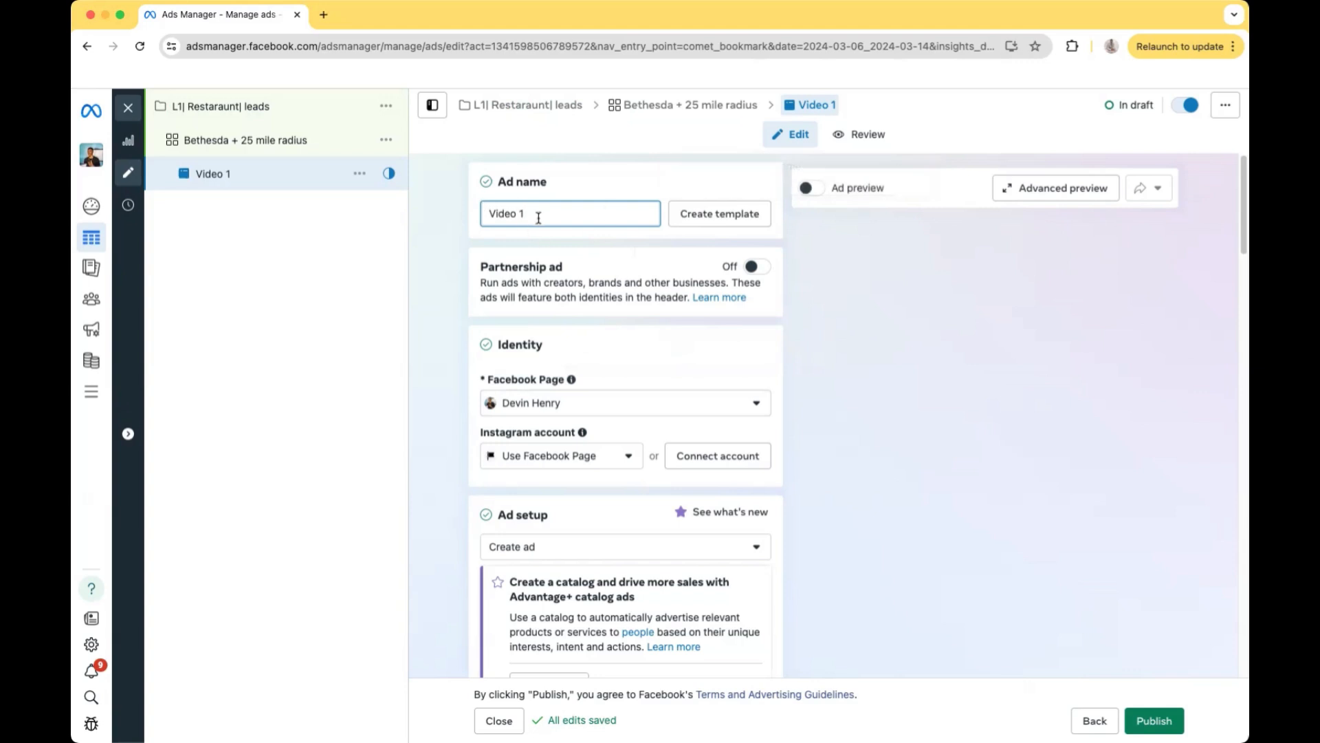
scroll(534, 209, down, 1)
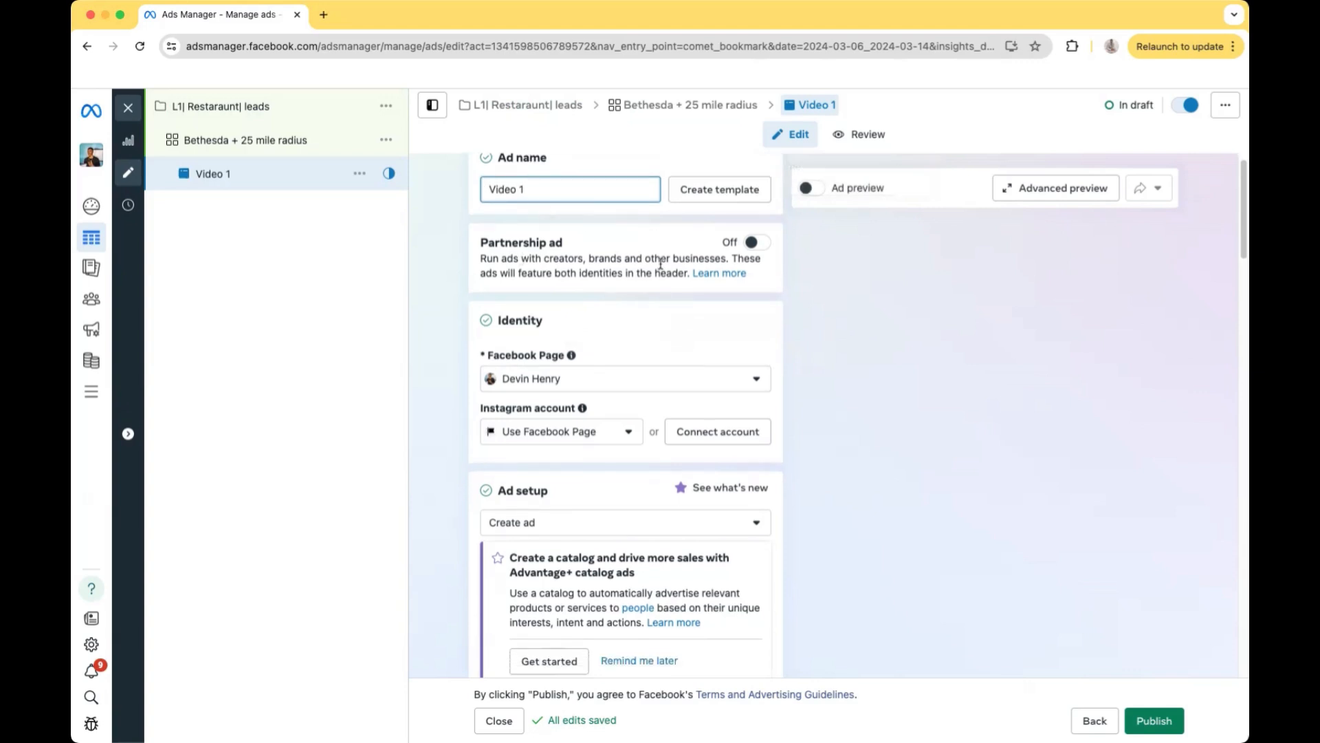
scroll(669, 262, down, 2)
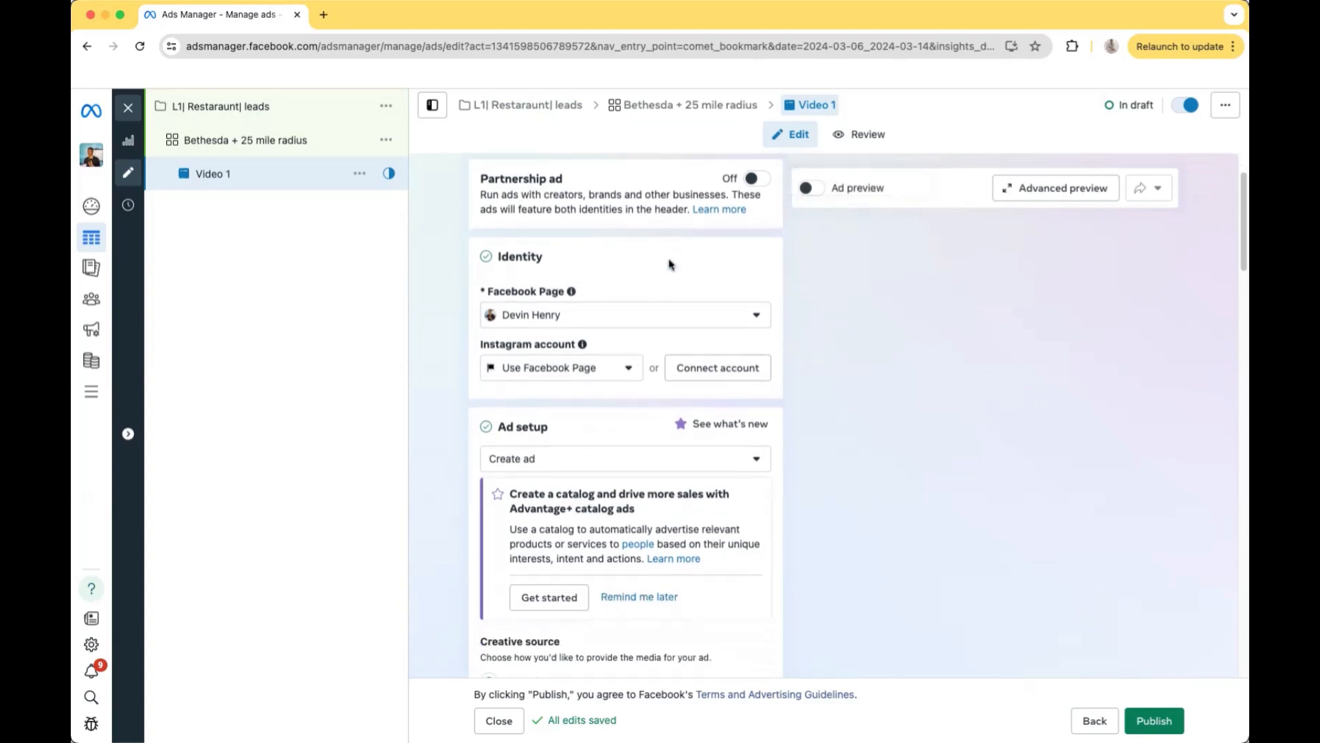
scroll(671, 264, down, 3)
scroll(495, 434, up, 5)
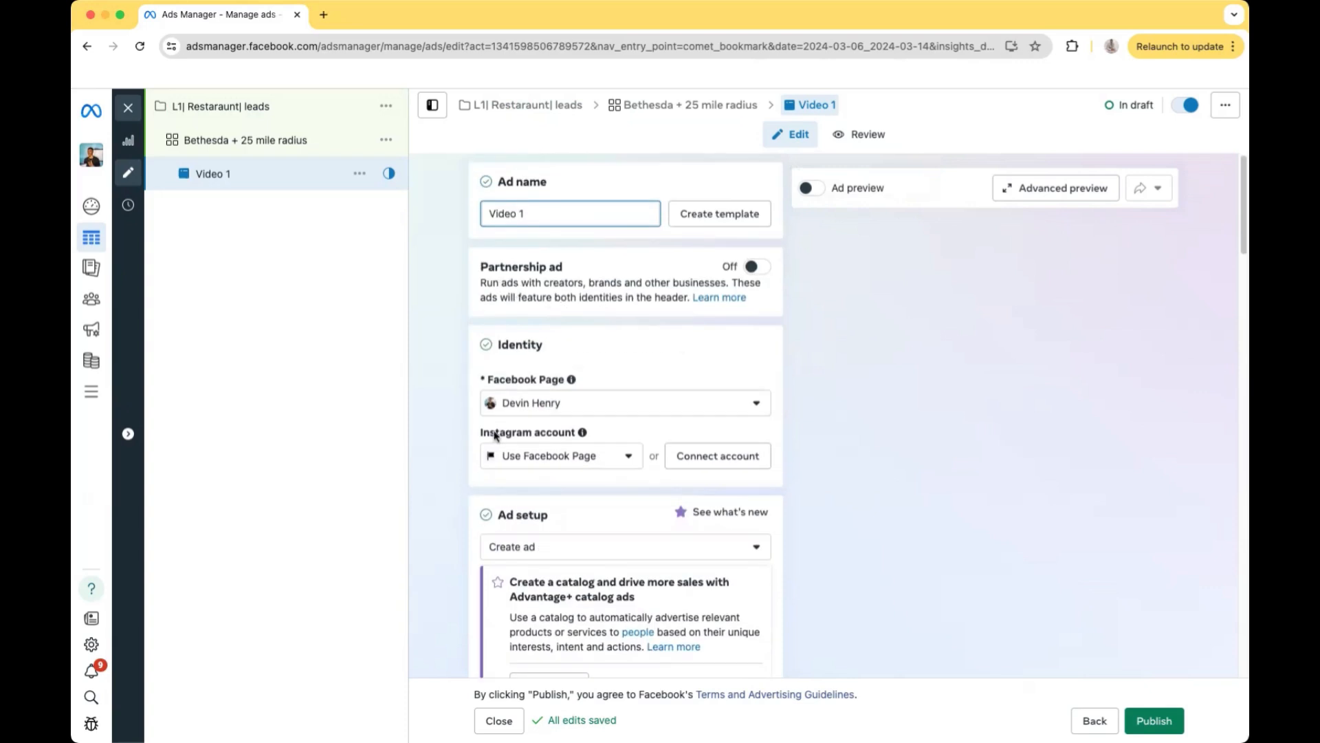
scroll(654, 442, down, 2)
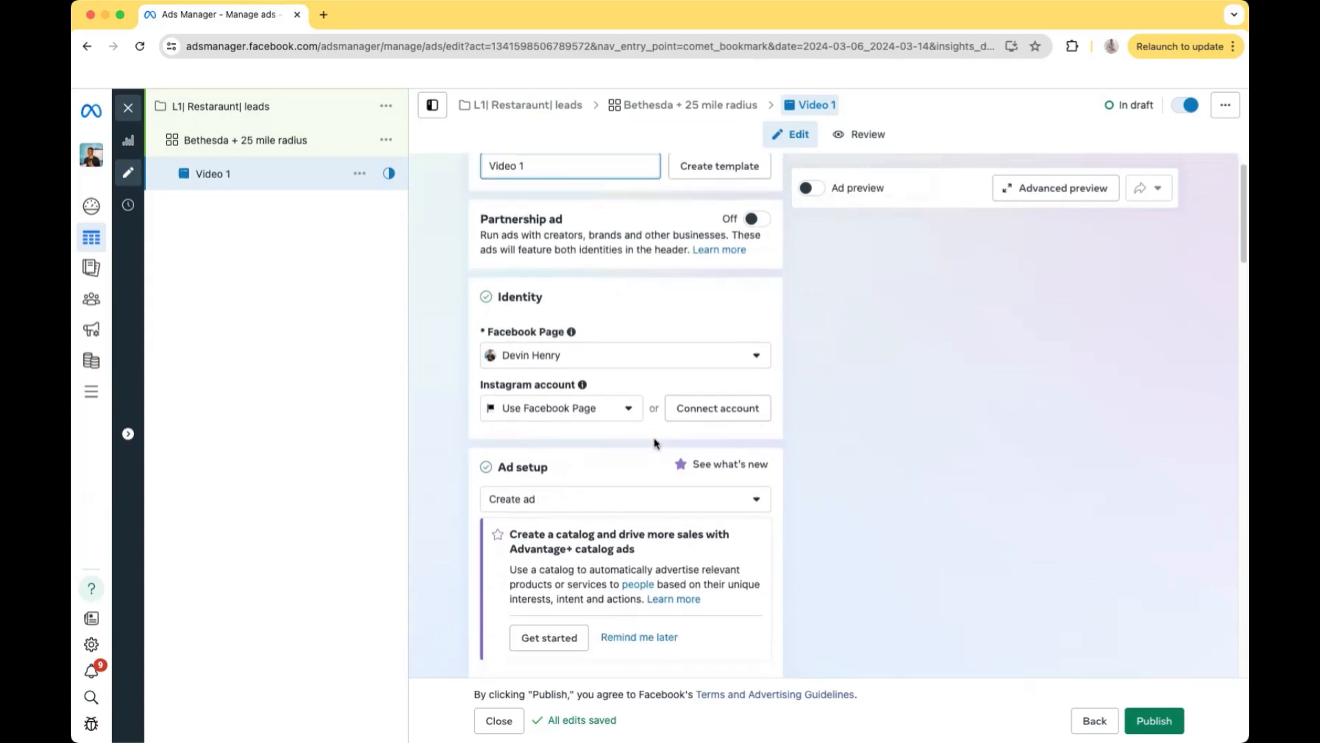
scroll(657, 440, down, 6)
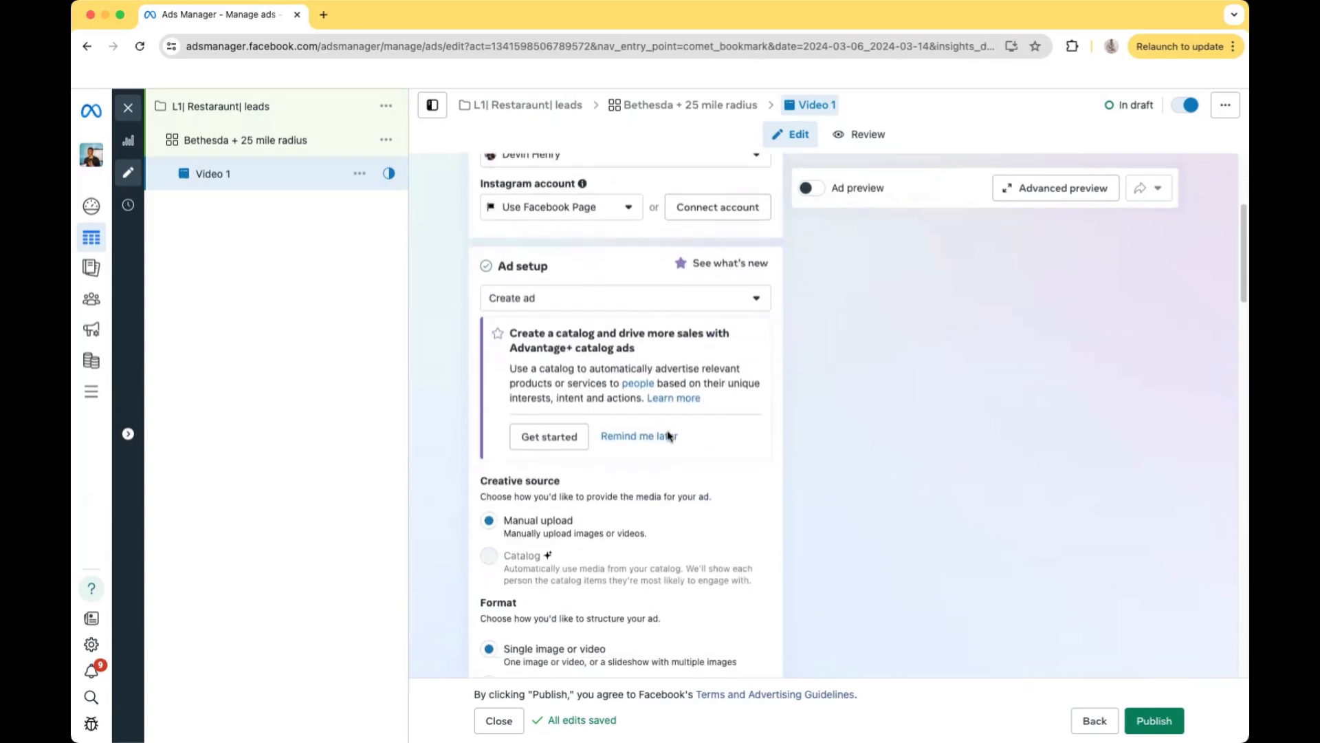
scroll(667, 435, down, 8)
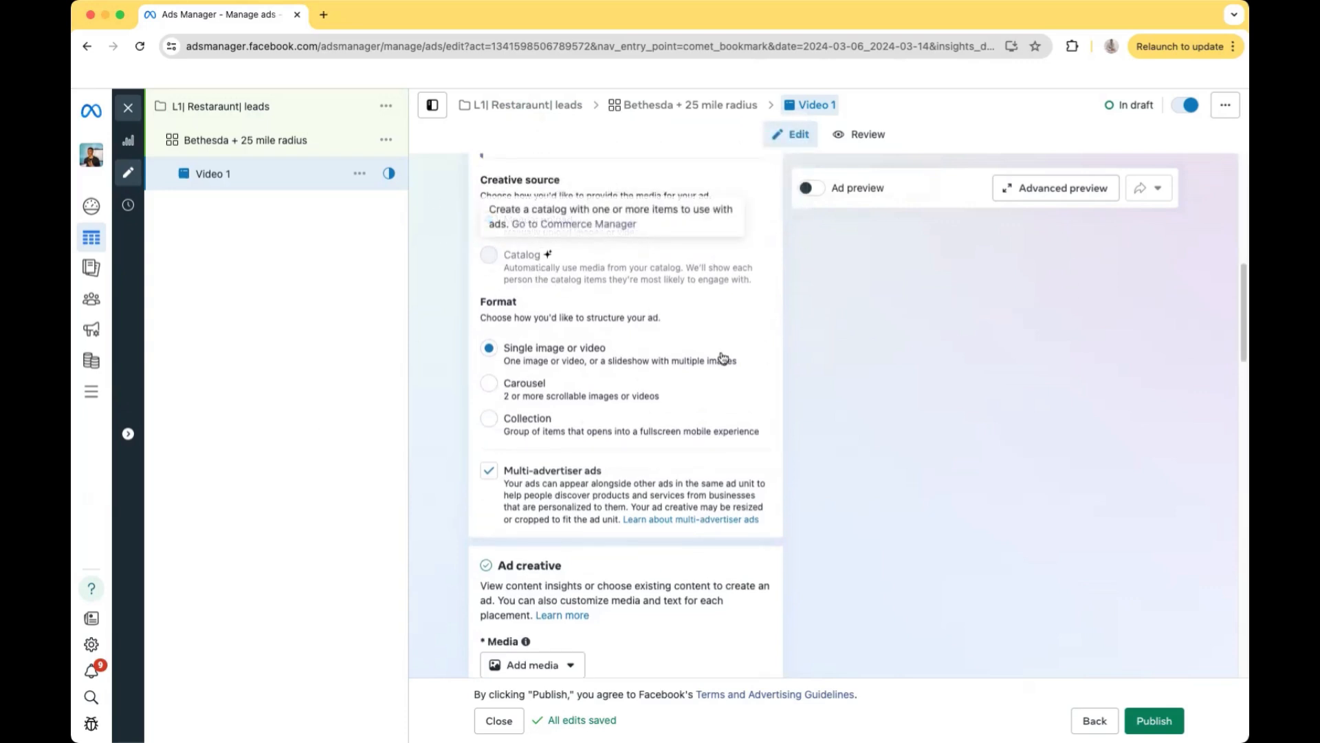
scroll(688, 361, down, 2)
Examine the ad creative section's media choices and its primary text, headline, description and call-to-action fields
scroll(563, 295, down, 5)
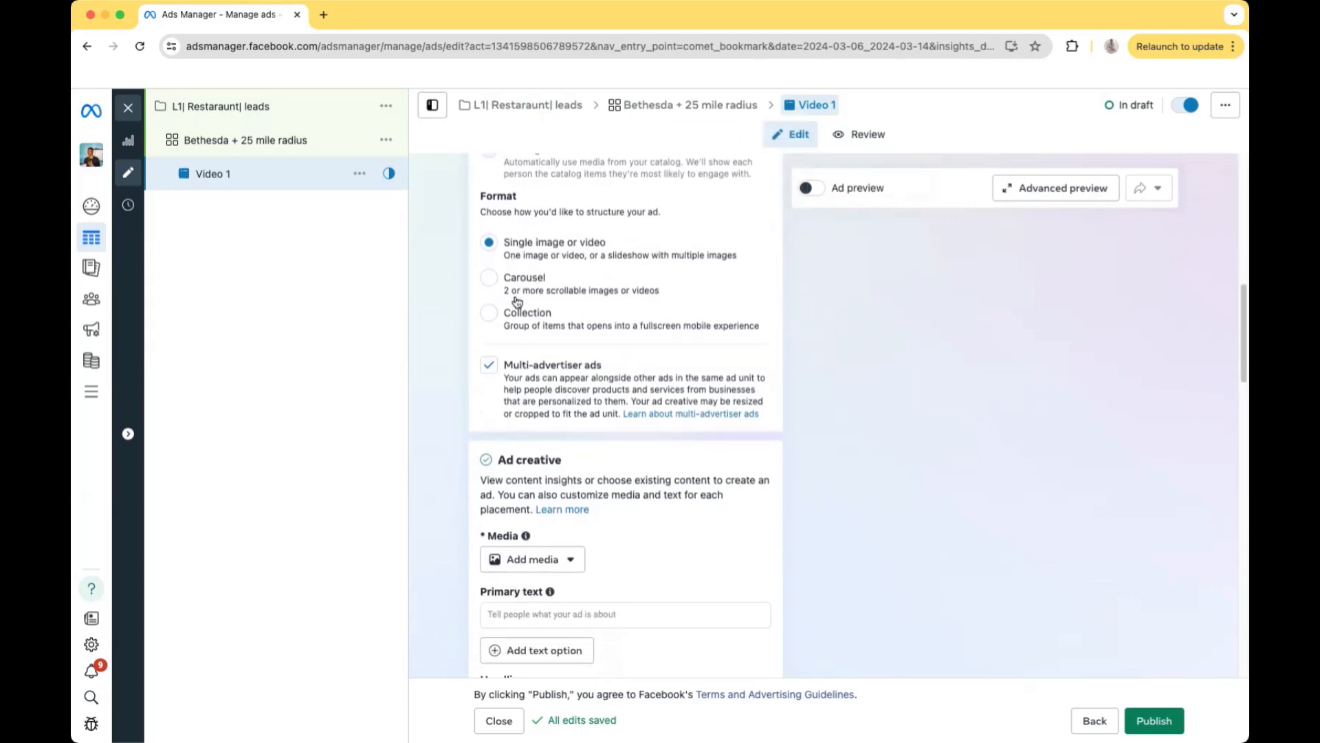
click(536, 368)
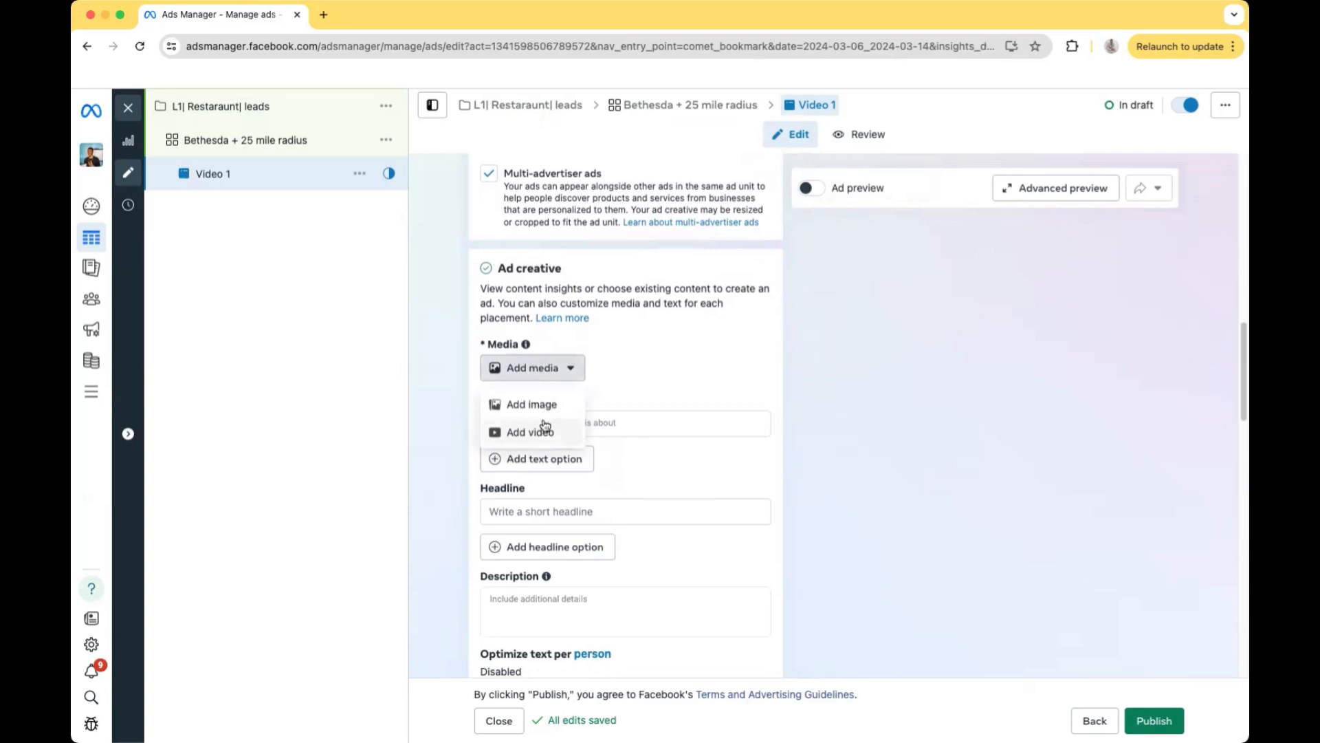
click(699, 352)
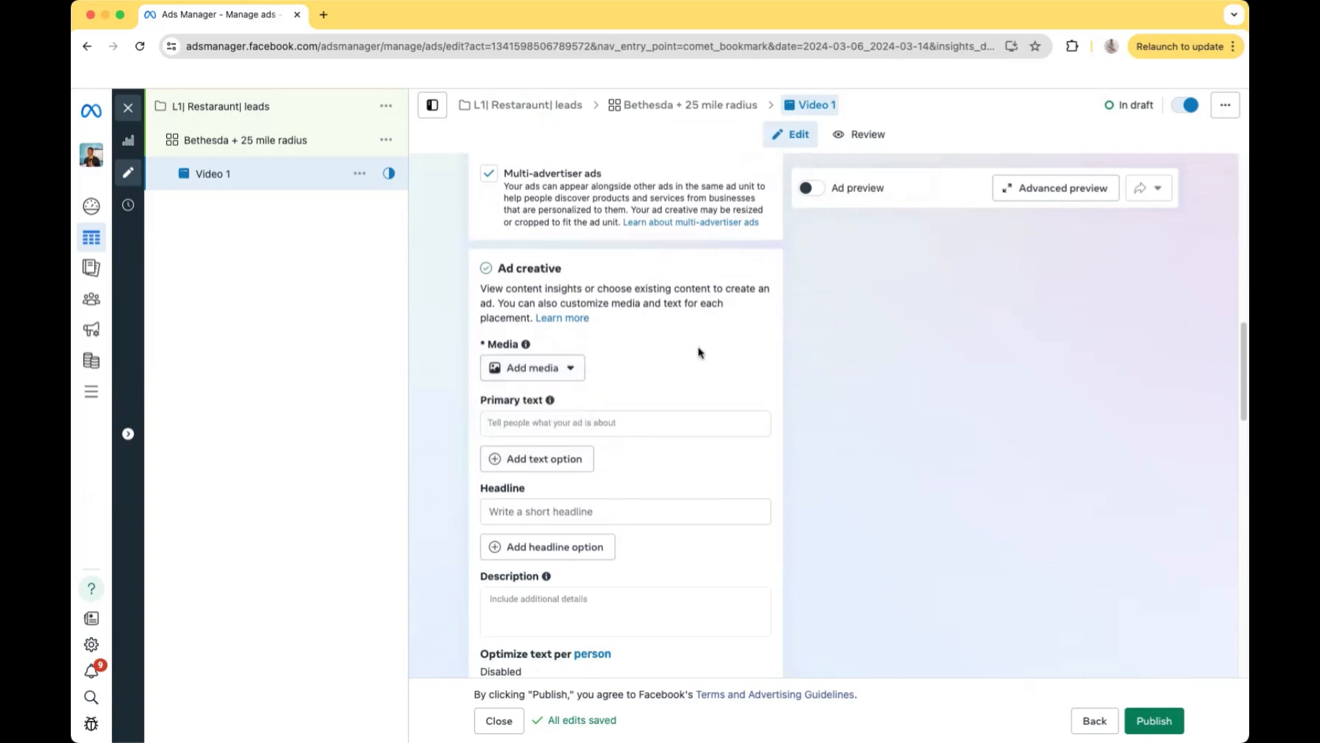
click(586, 422)
scroll(644, 377, down, 2)
scroll(644, 375, down, 1)
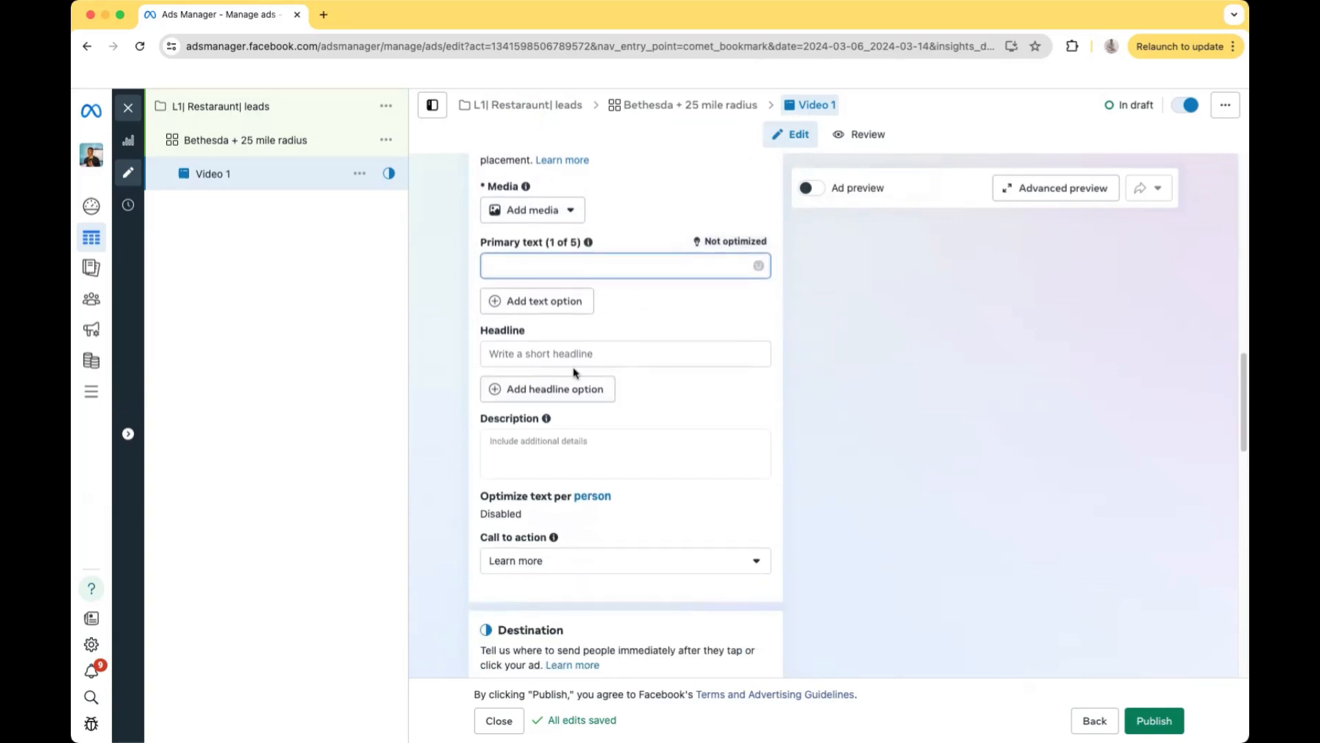
Examine the ad's headline, description and call-to-action fields, and the destination section's website URL and browser add-on options
click(544, 353)
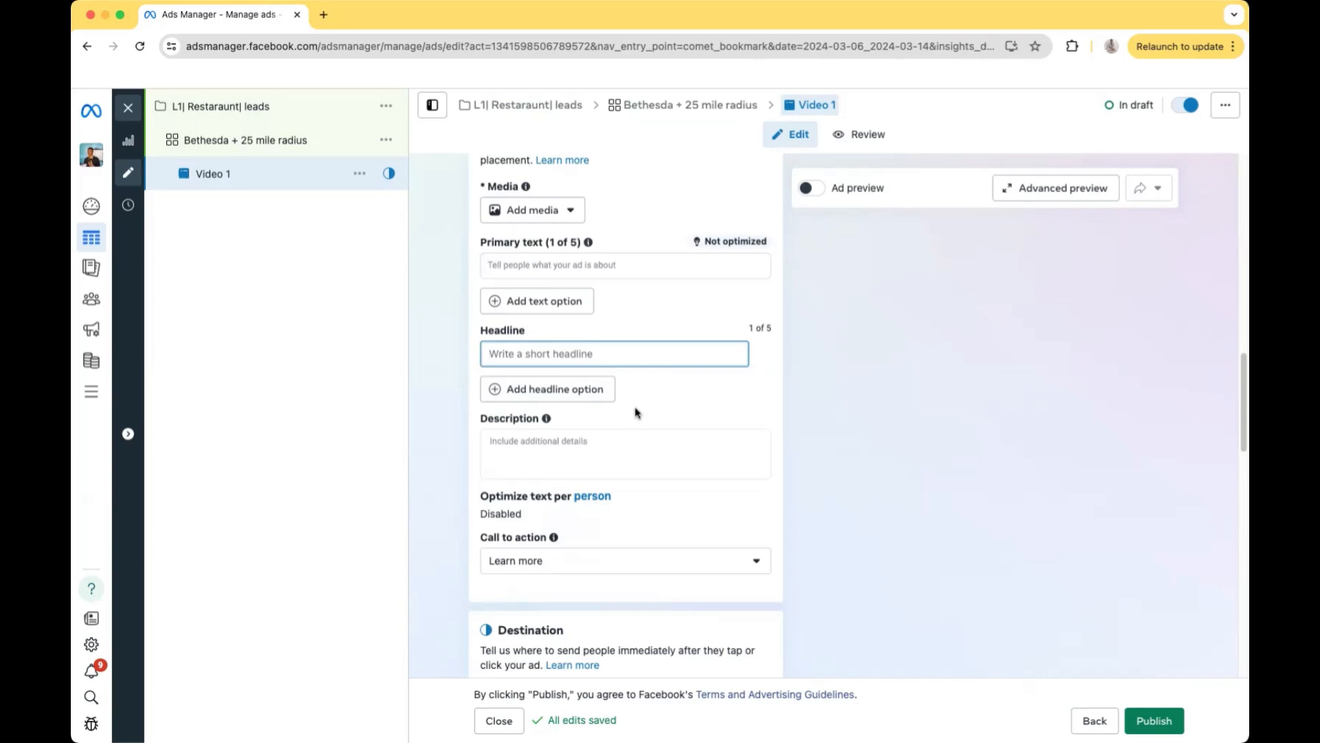
scroll(639, 405, up, 3)
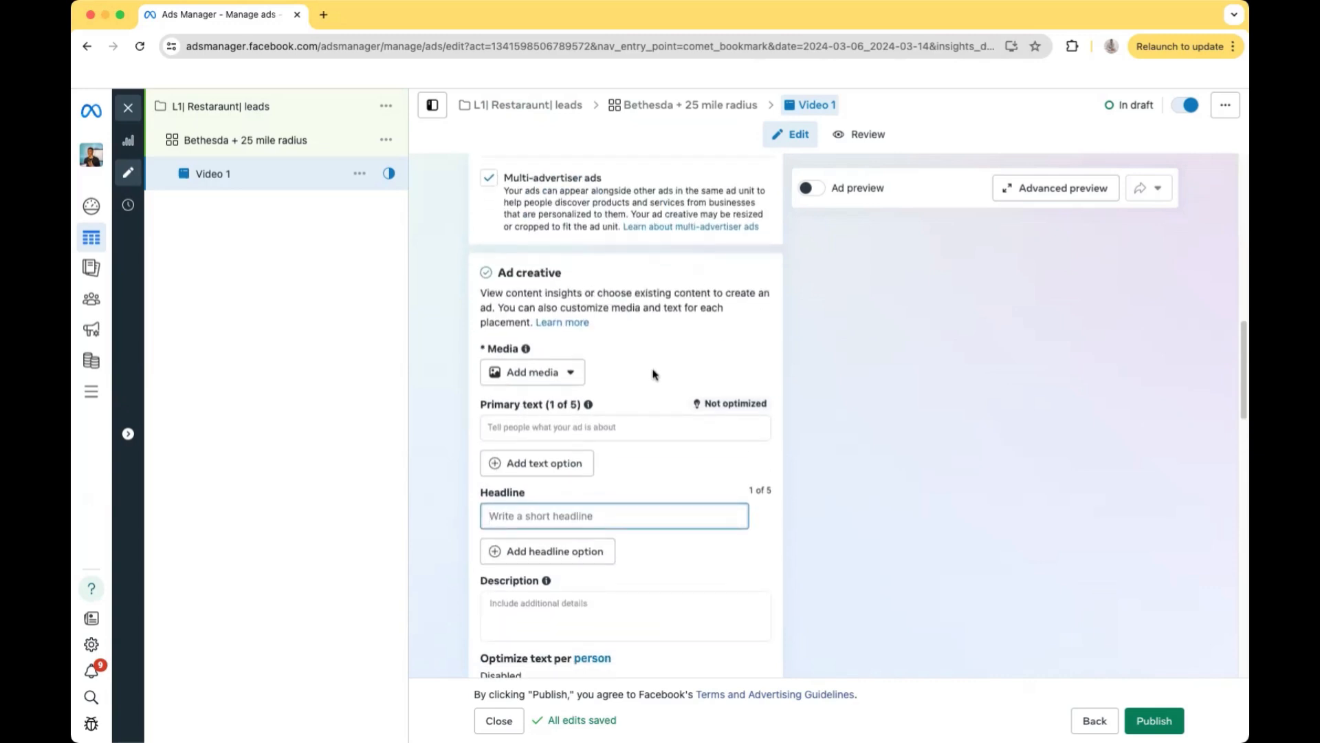
click(653, 375)
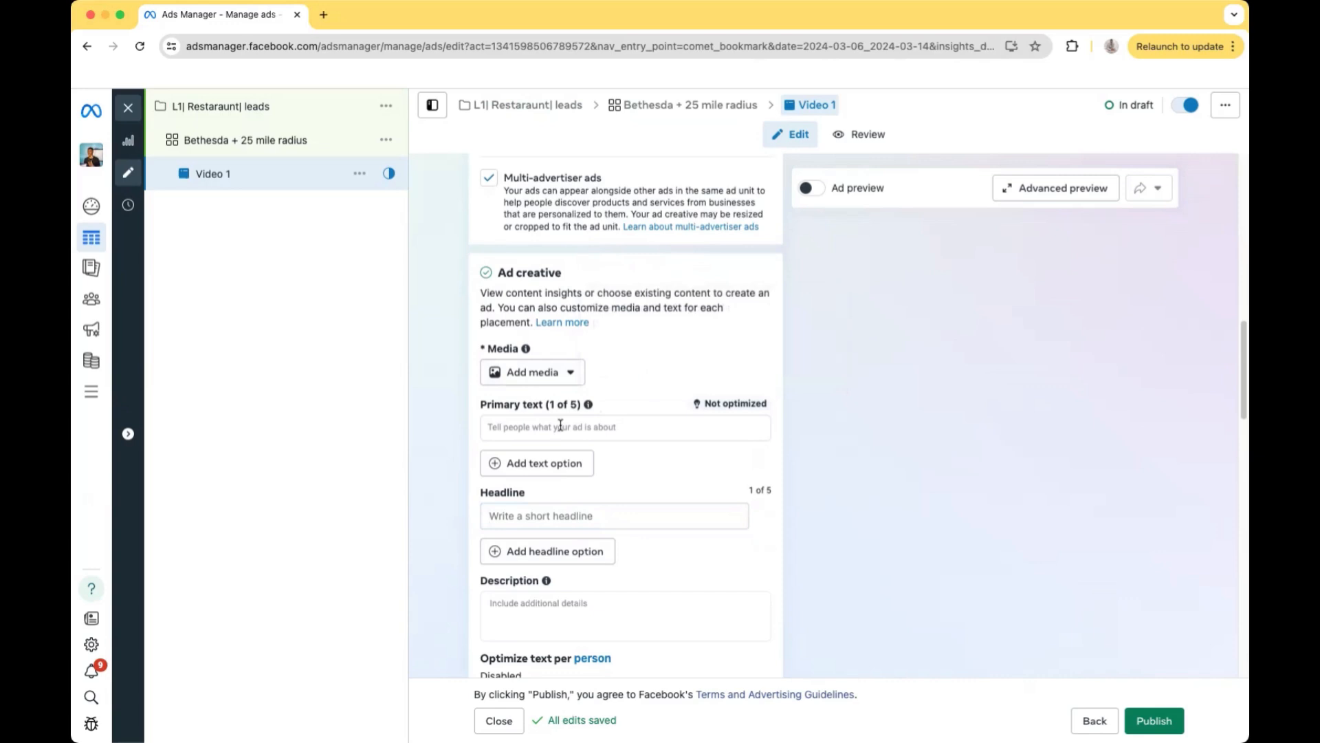
scroll(560, 425, down, 1)
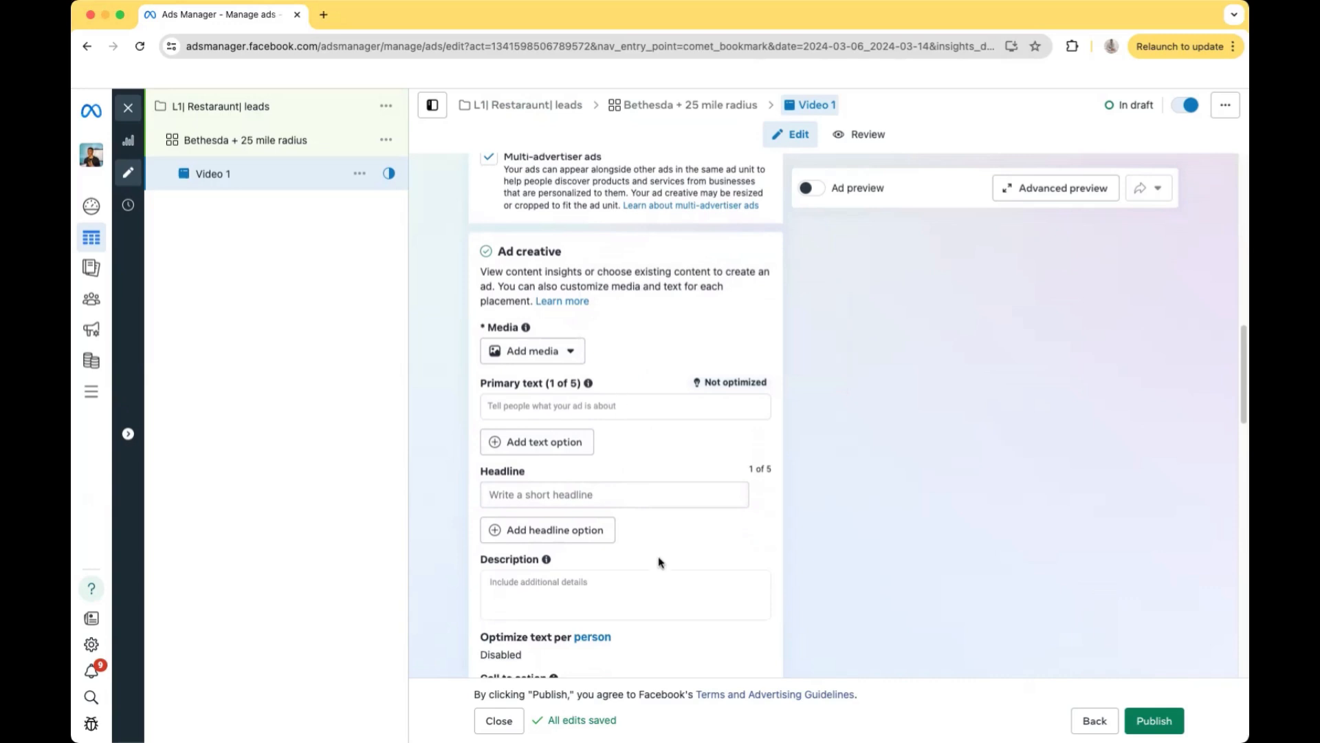
click(618, 497)
scroll(660, 462, down, 3)
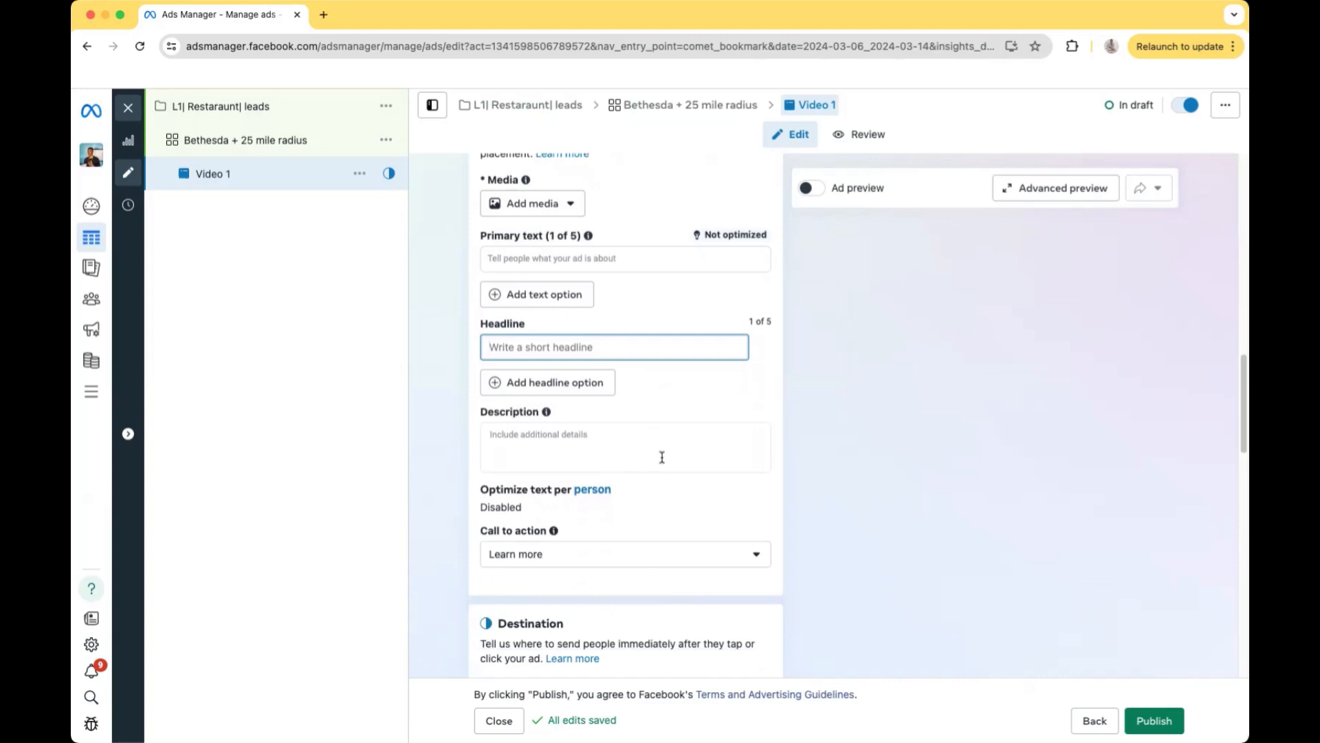
scroll(662, 457, down, 7)
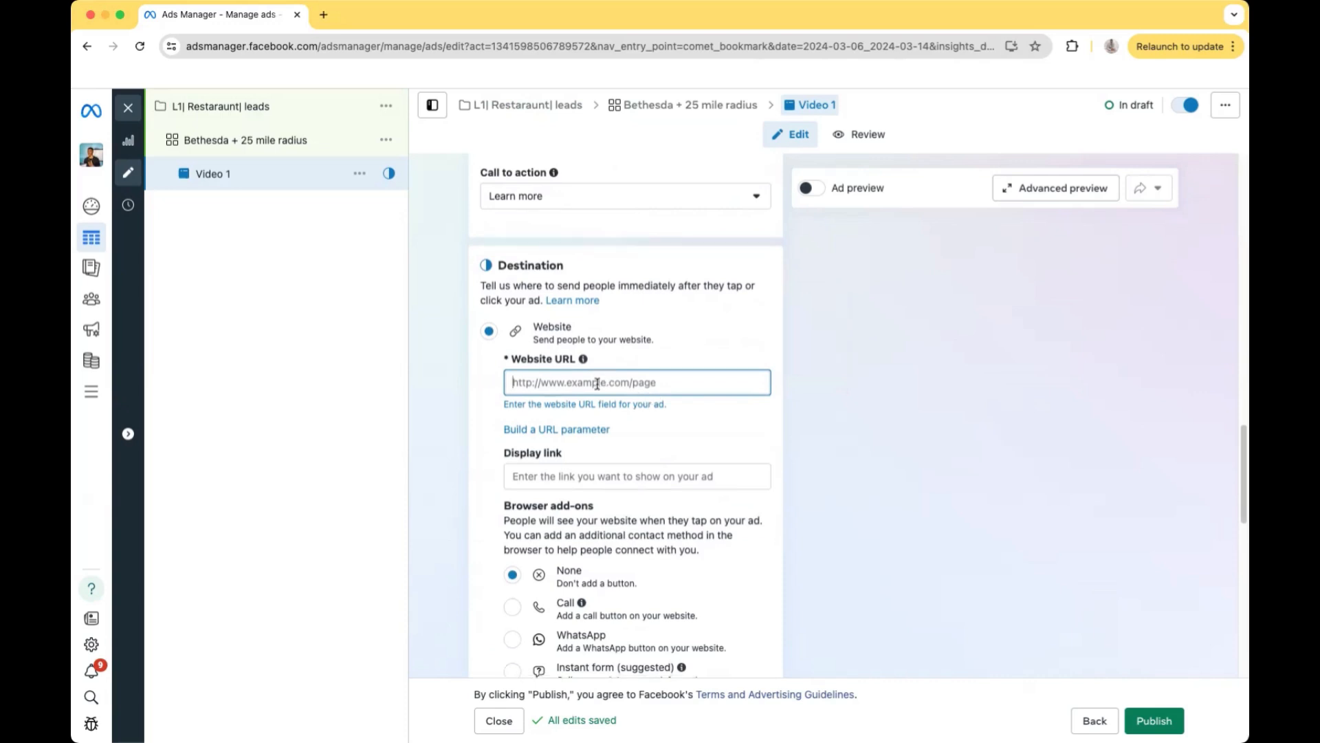
scroll(596, 384, down, 3)
Quick-duplicate the "Bethesda + 25 mile radius" ad set and remove the "- Copy" suffix from the duplicate's name
scroll(605, 399, up, 15)
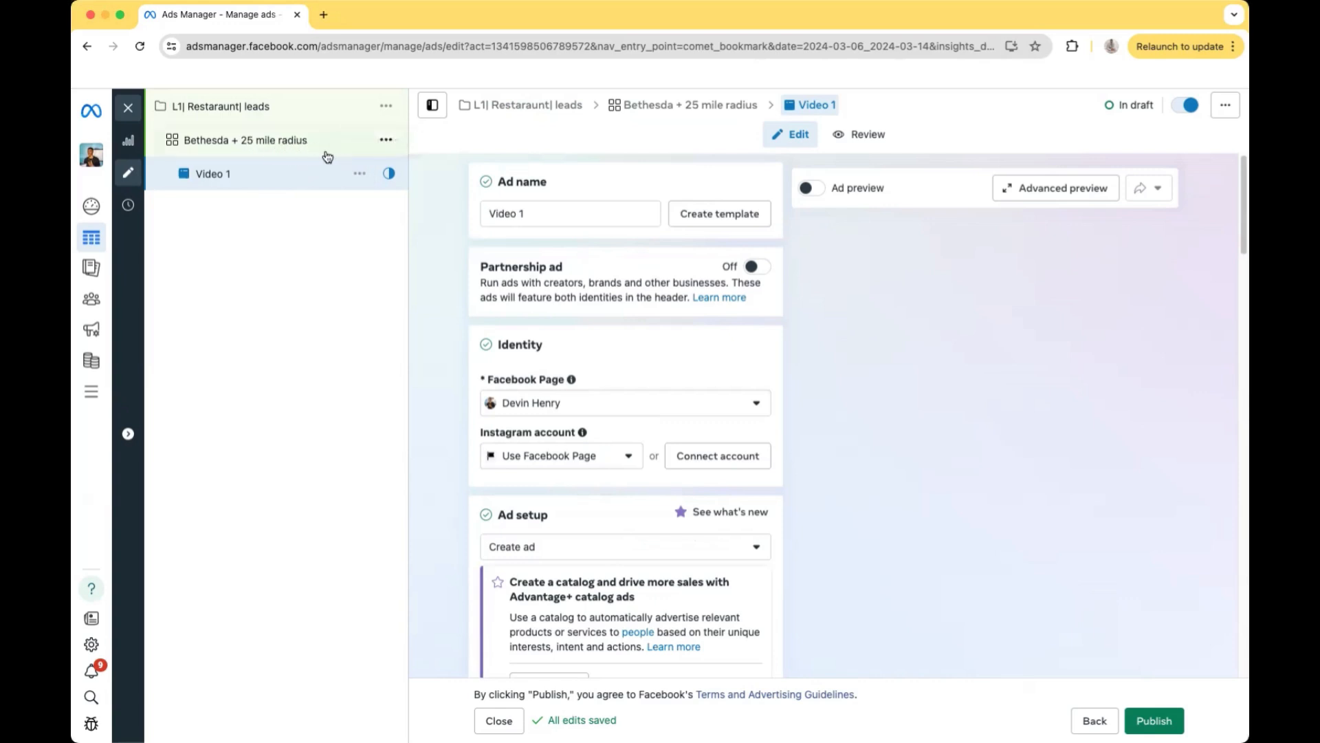
click(384, 141)
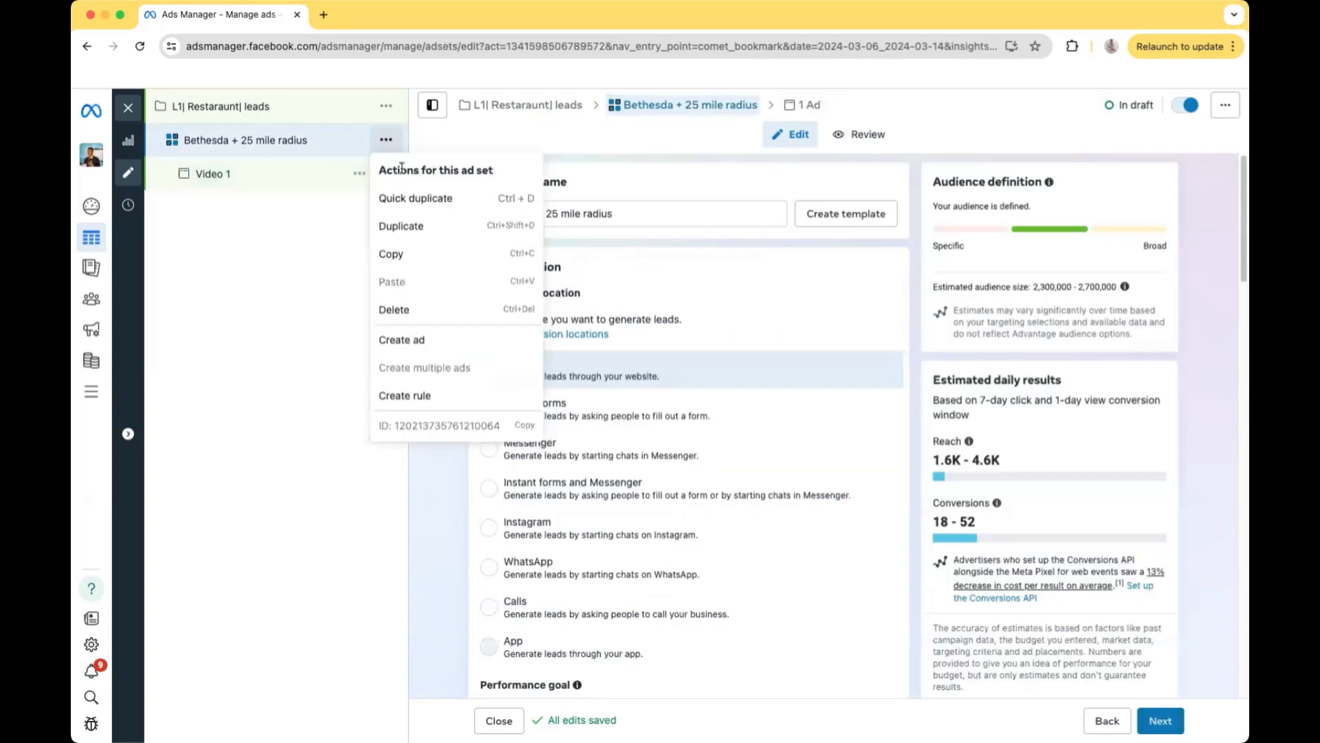
click(419, 199)
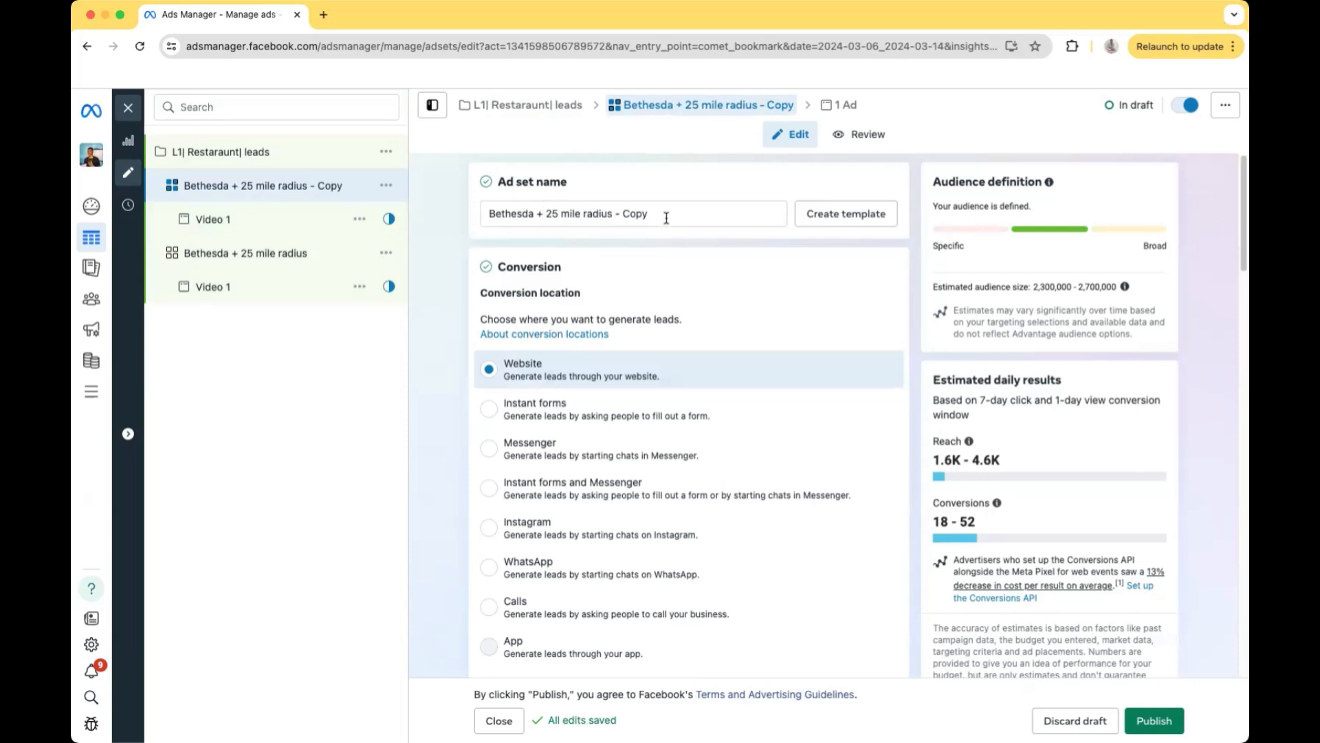
click(666, 216)
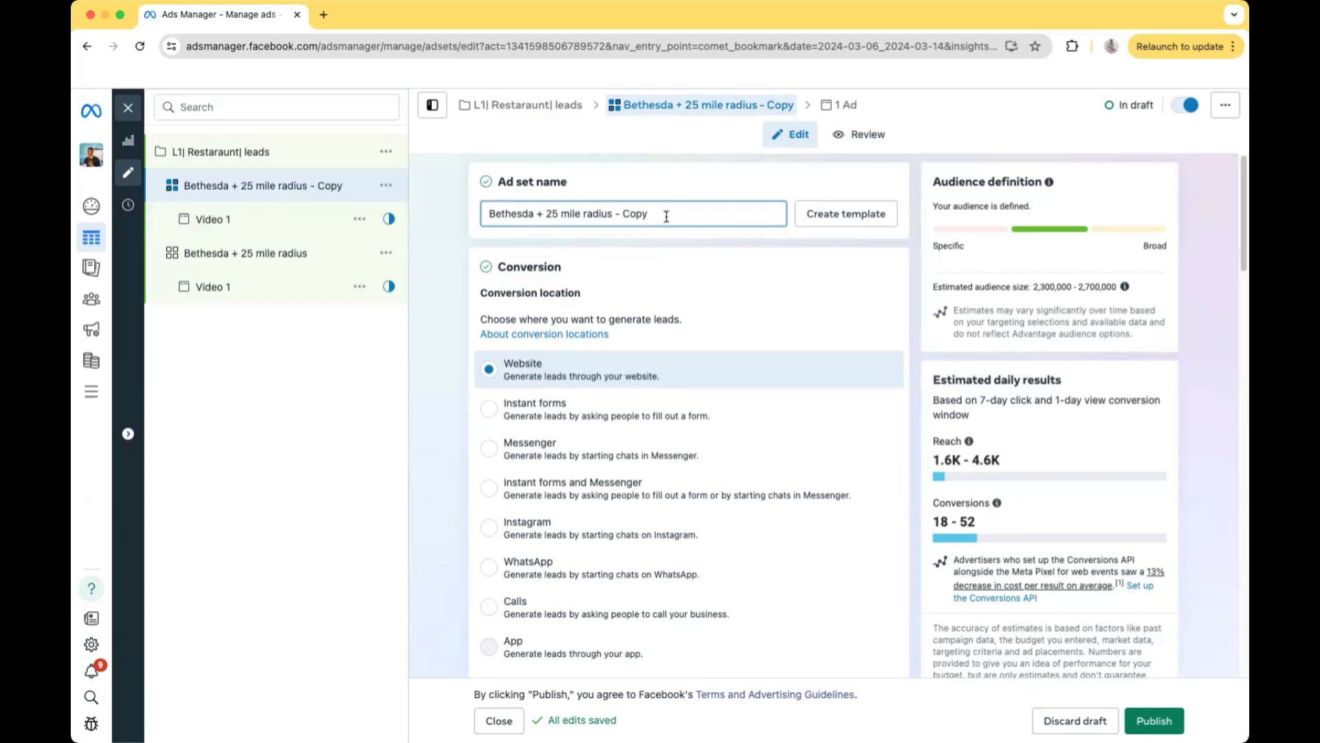
key(BackSpace)
key(BackSpace)
key(BackSpace)
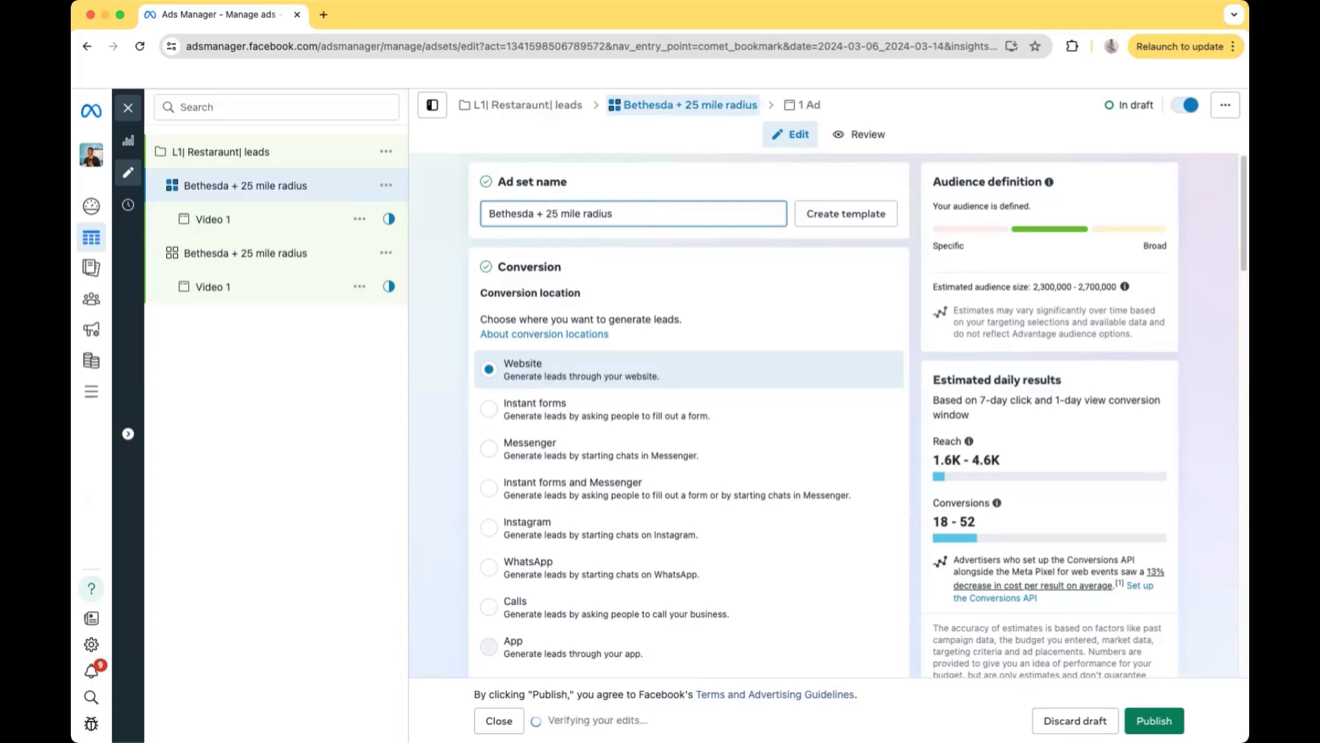
Switch the duplicated ad set from Advantage+ audience to the original audience options
scroll(669, 222, down, 10)
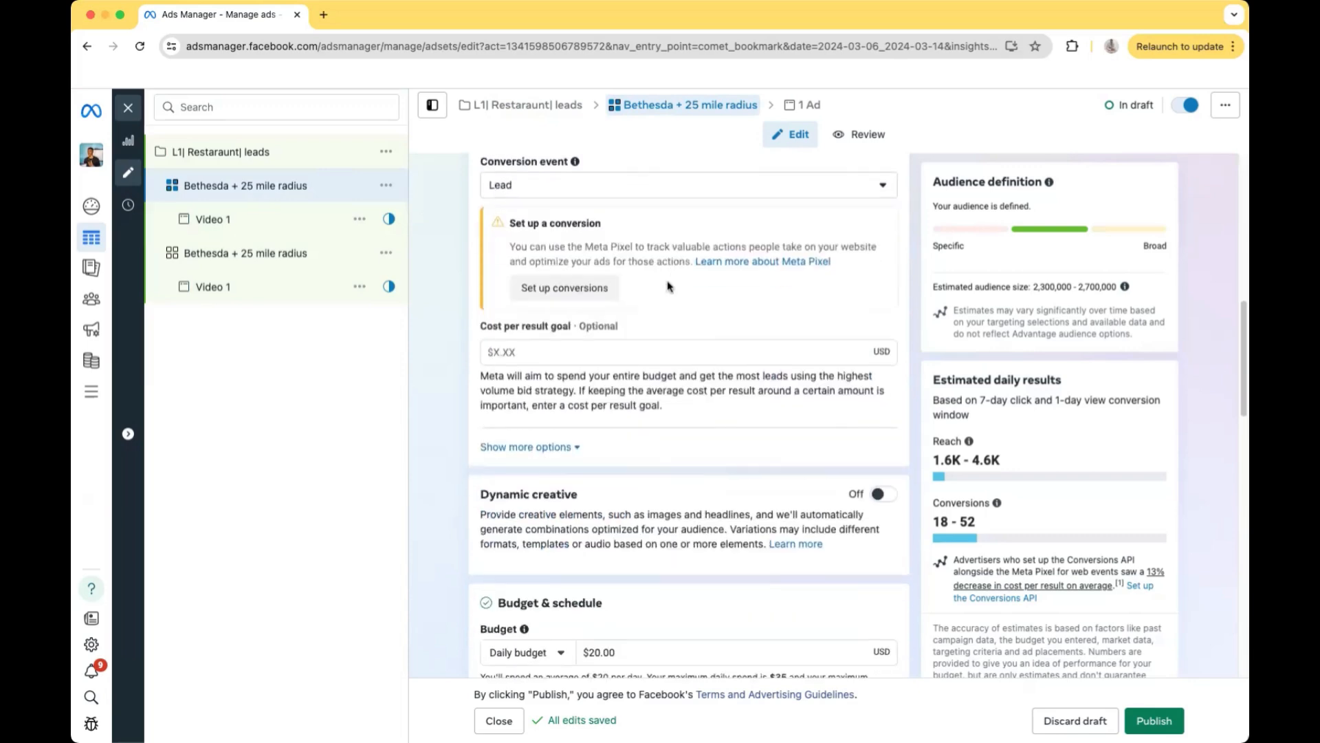
scroll(669, 287, down, 12)
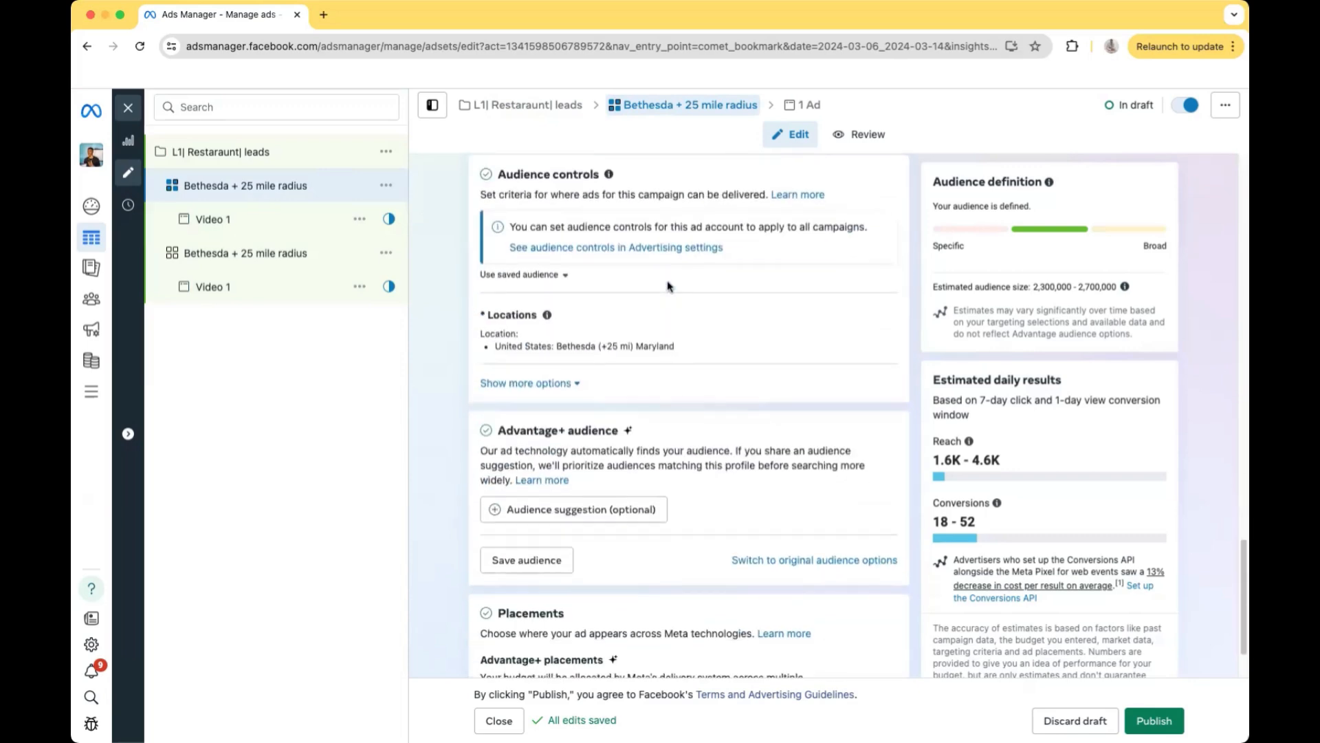
scroll(654, 314, down, 1)
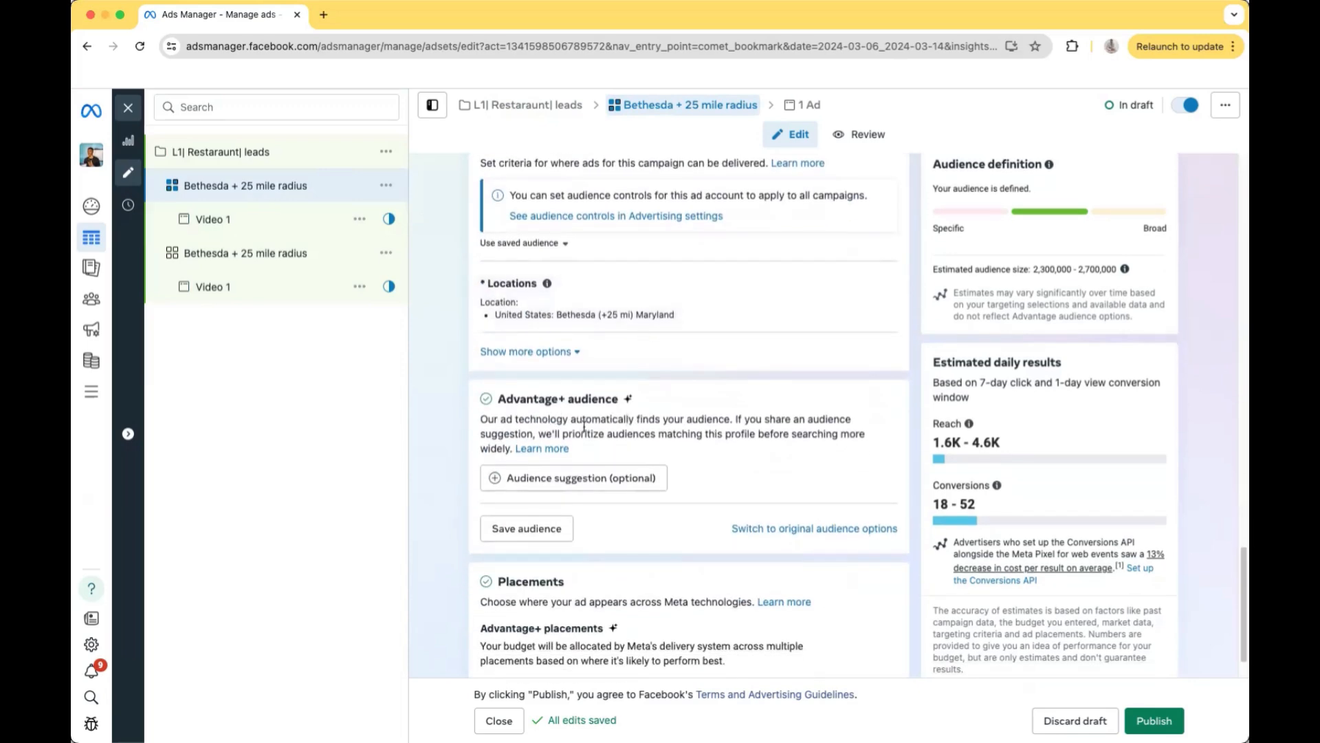
click(758, 535)
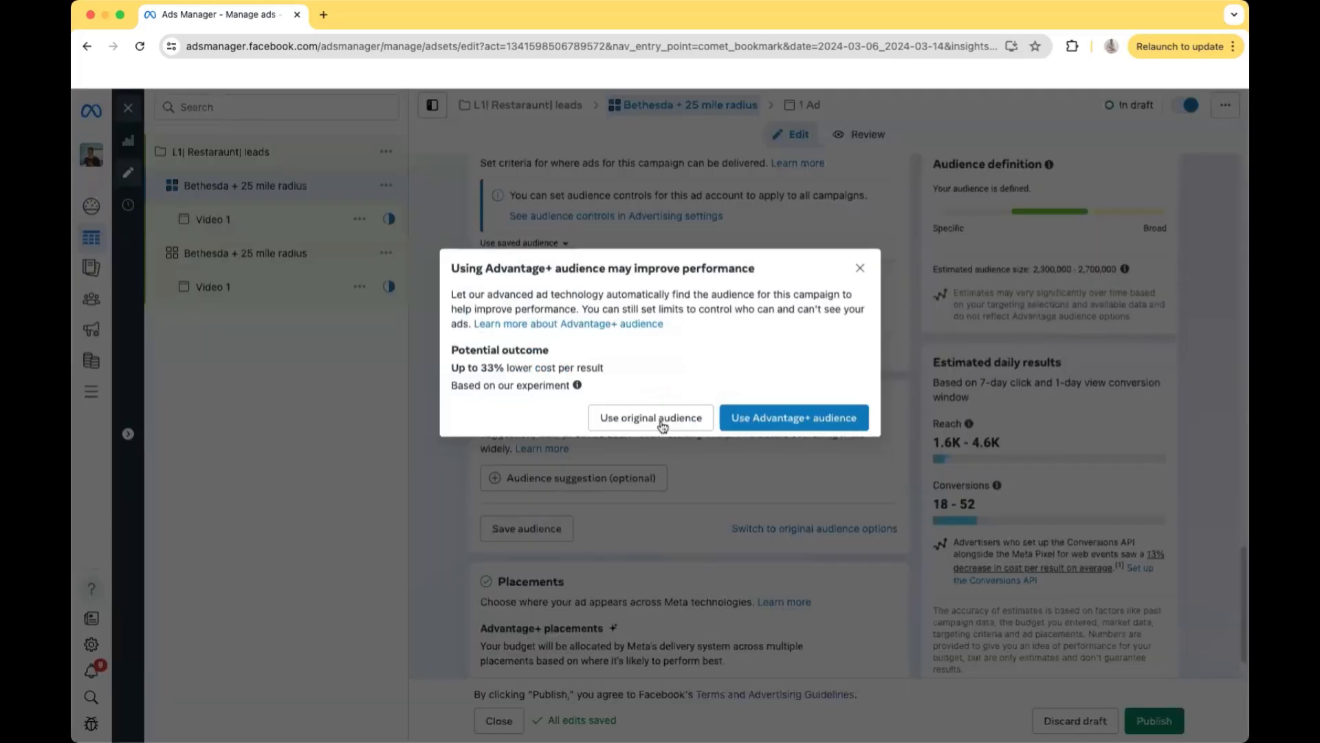
click(653, 423)
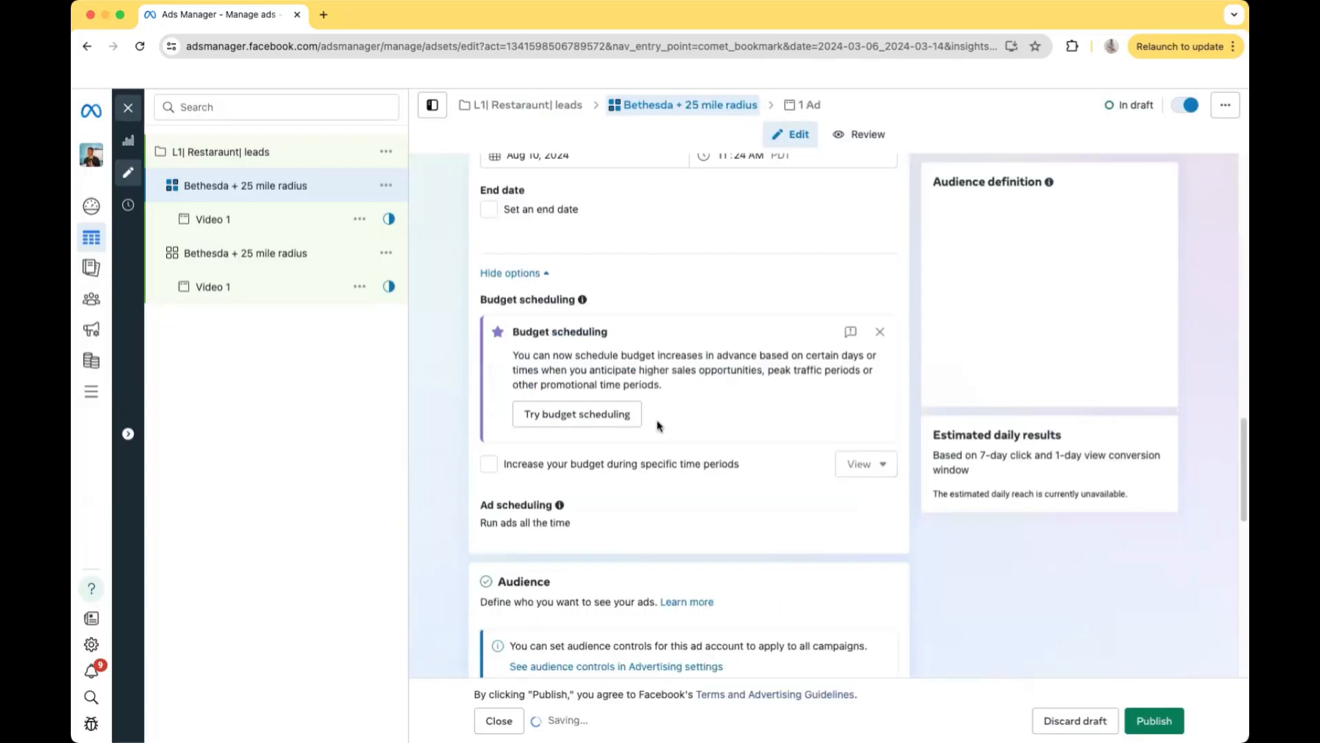
Add the interest "Italian cuisine (food & drink)" to the duplicated ad set's detailed targeting
scroll(727, 466, up, 8)
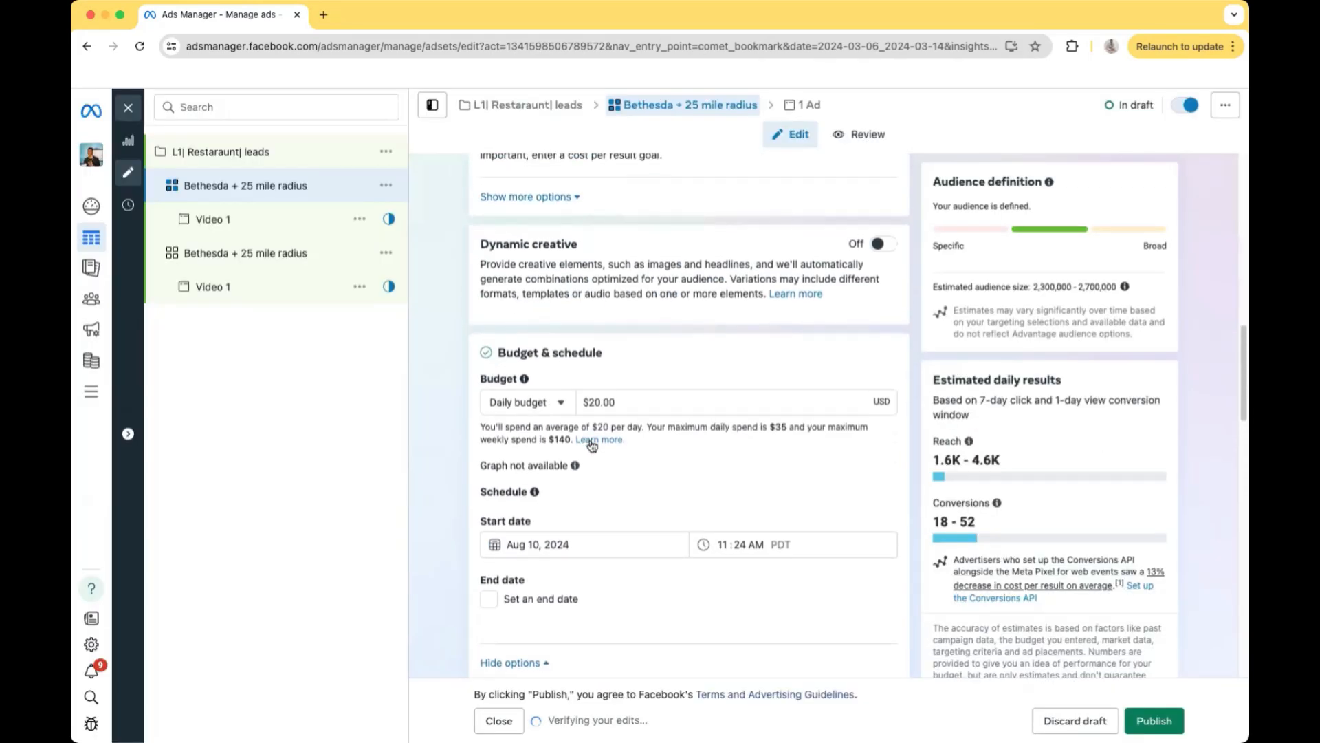
scroll(688, 390, up, 3)
scroll(689, 391, down, 7)
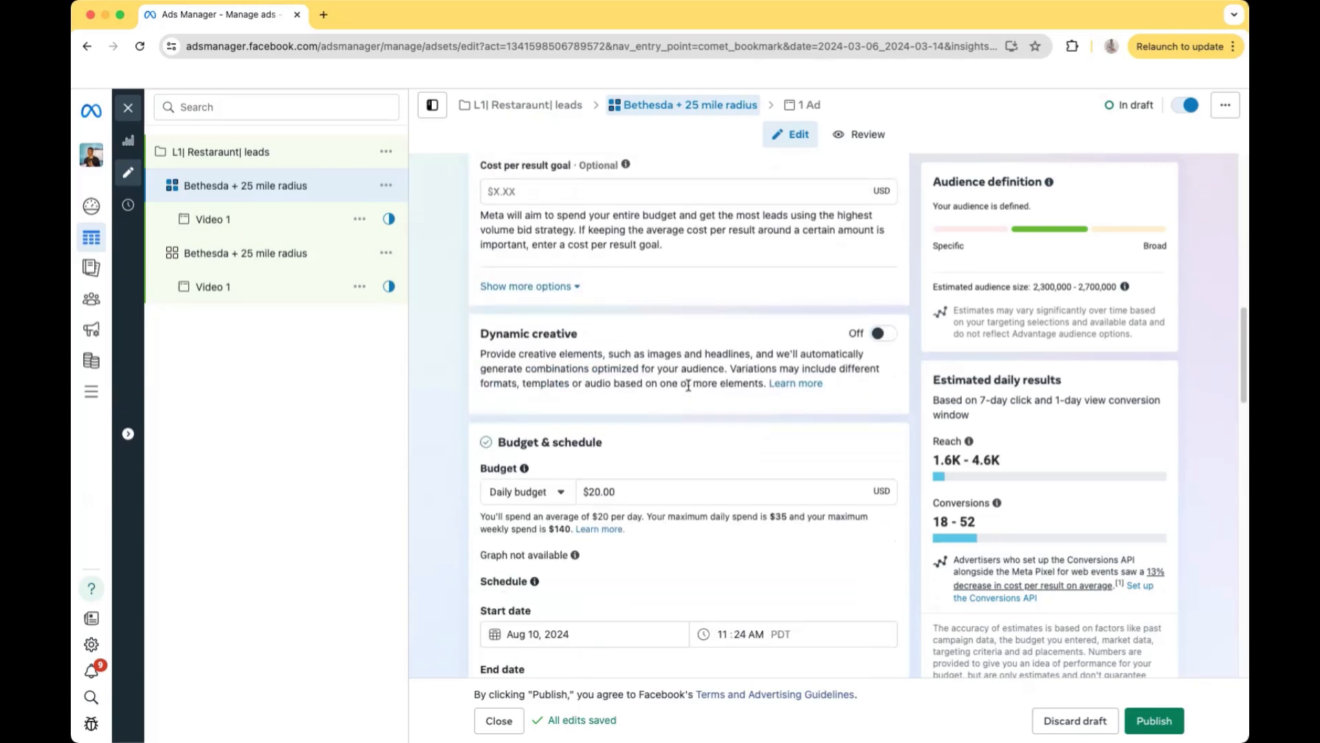
scroll(689, 392, down, 6)
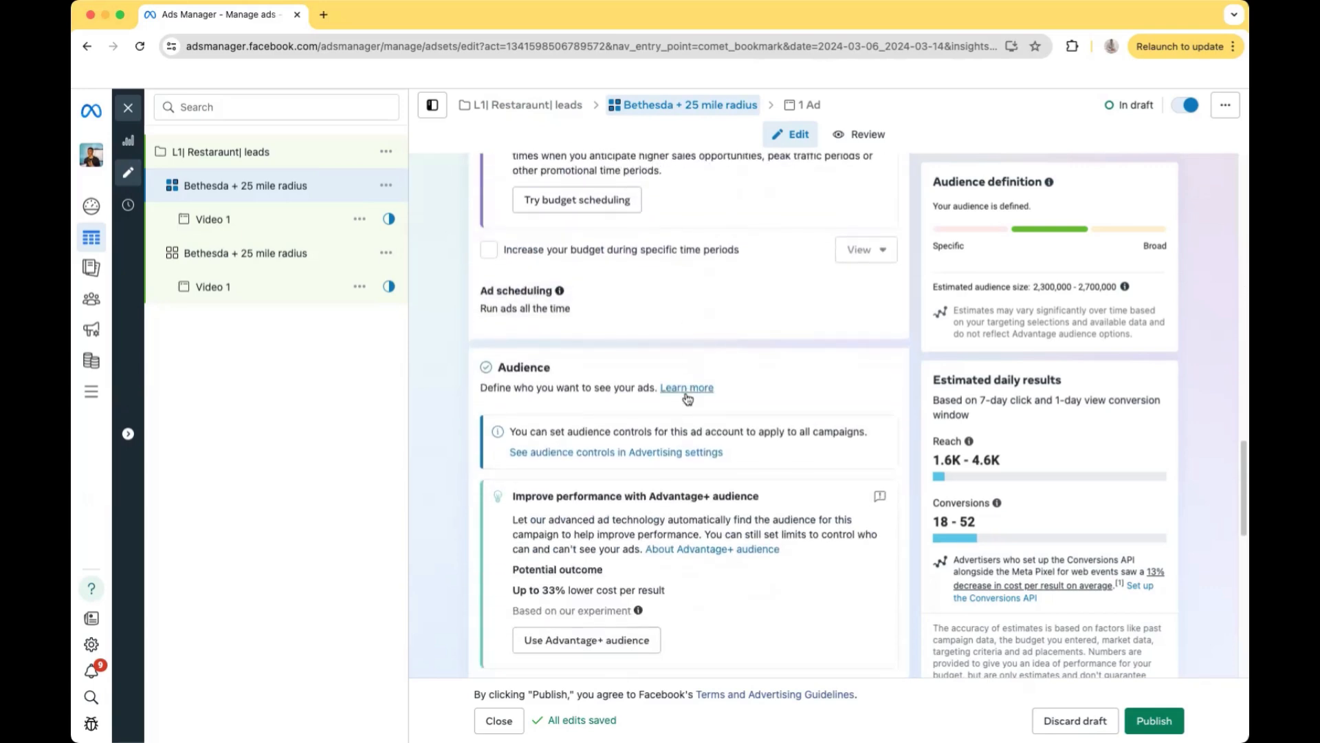
scroll(665, 432, down, 4)
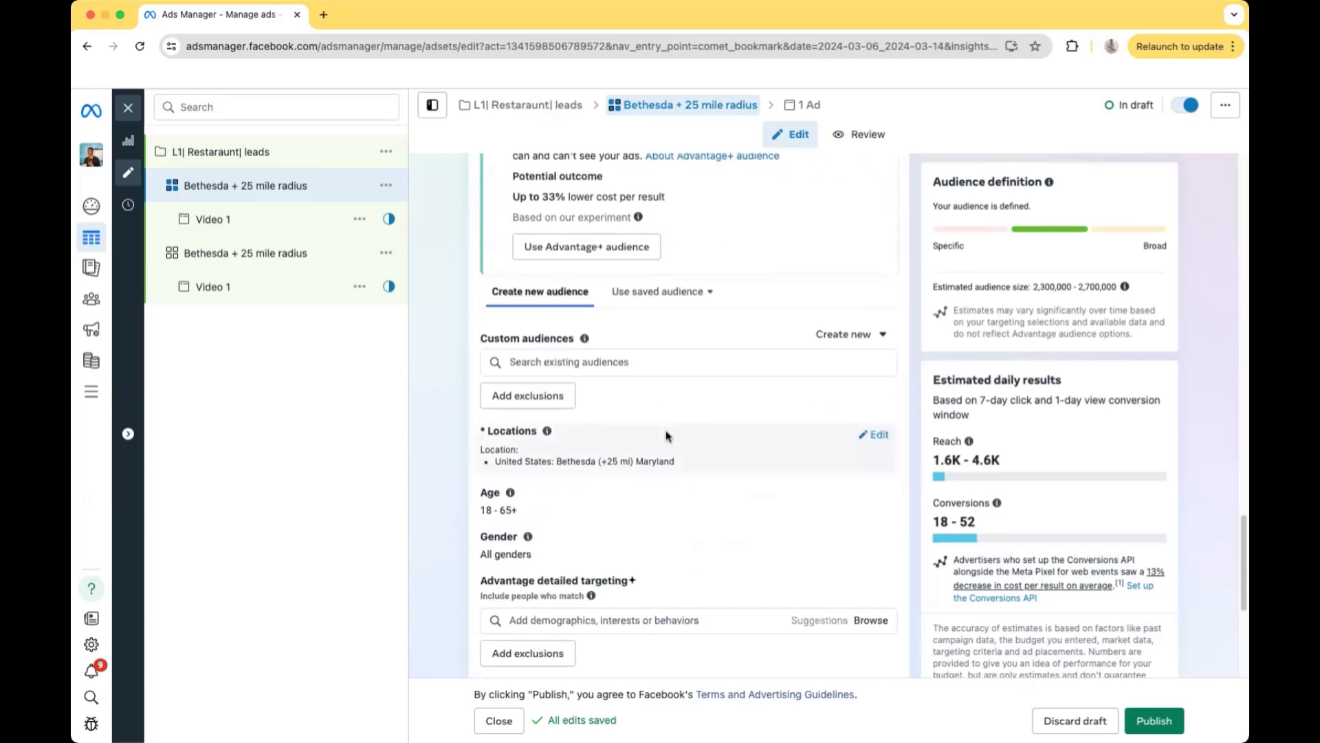
scroll(662, 440, down, 3)
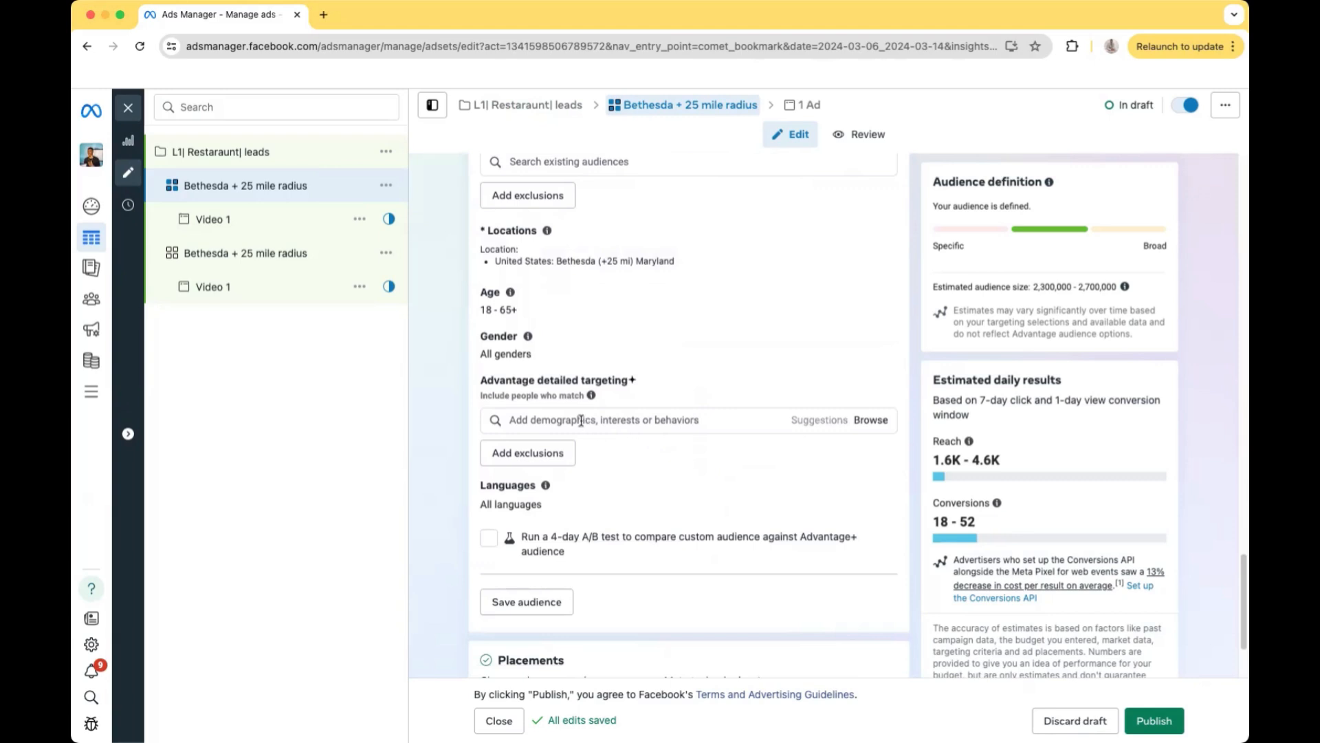
click(580, 420)
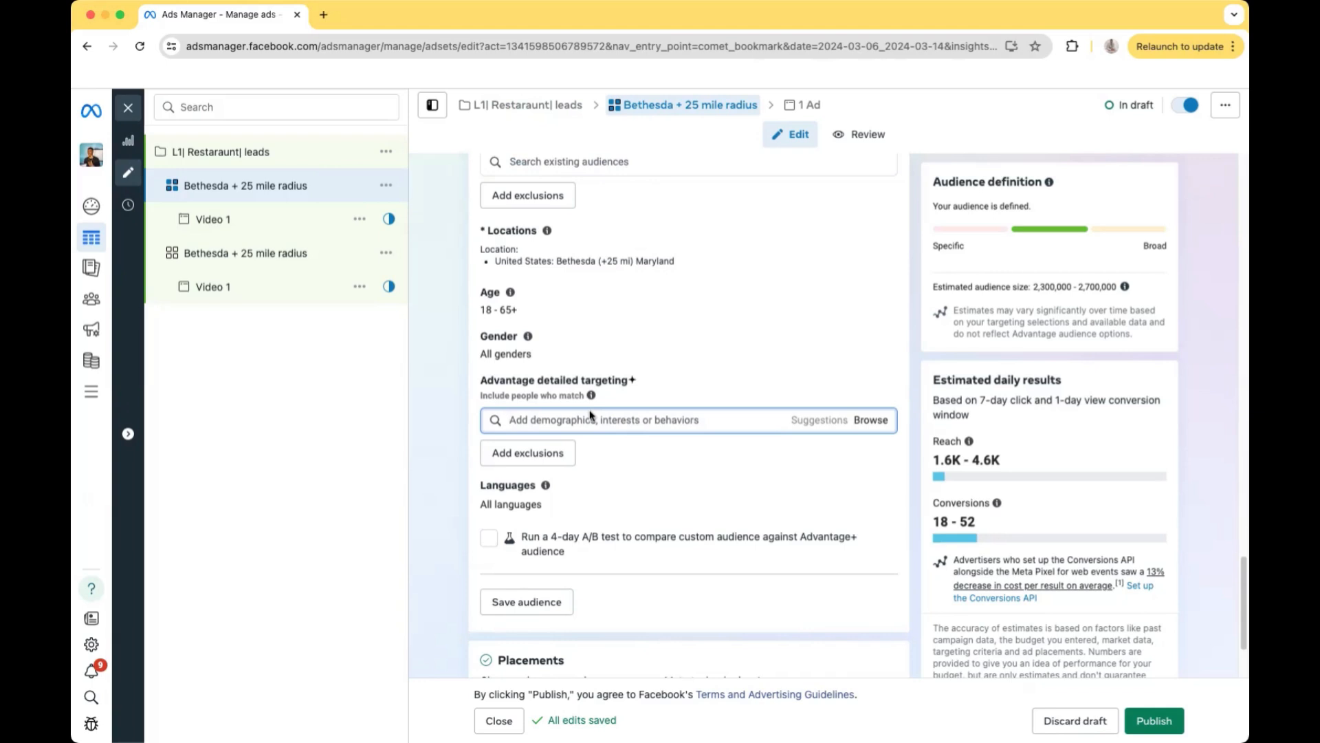
text(italian )
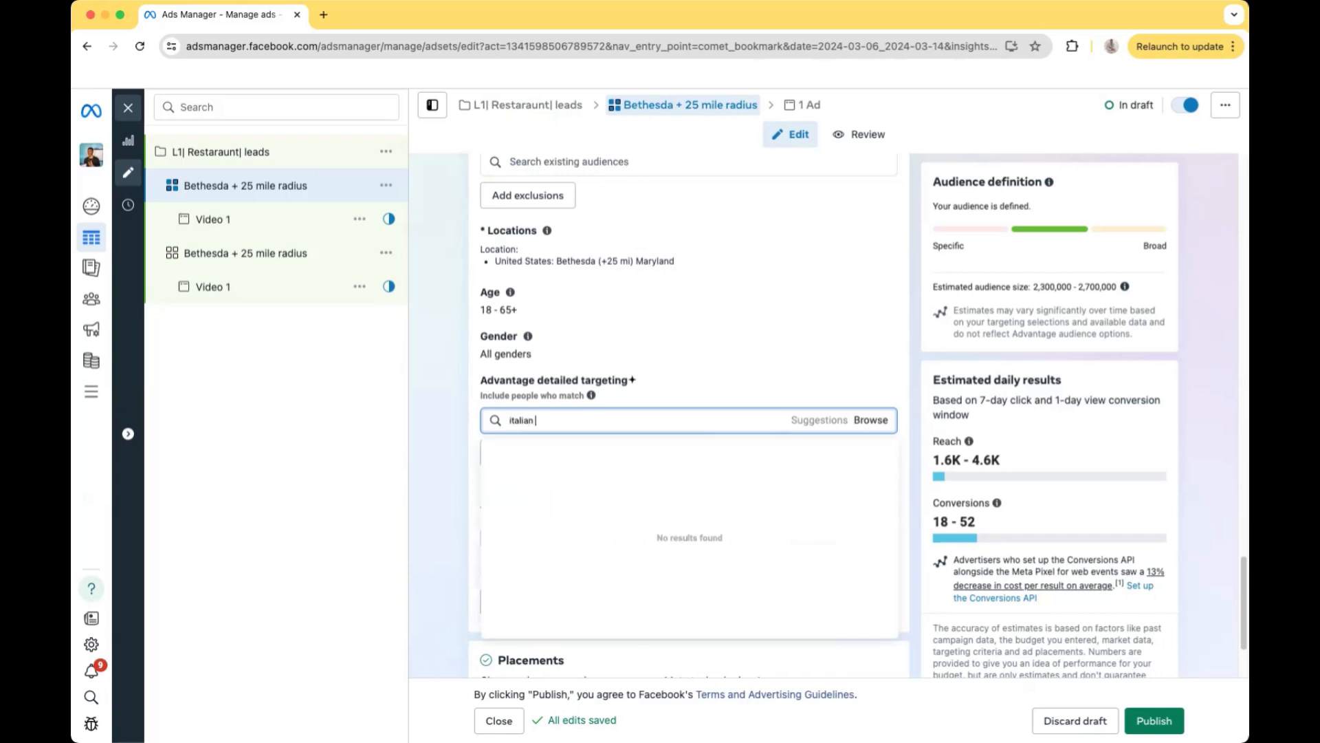
text(cuisine)
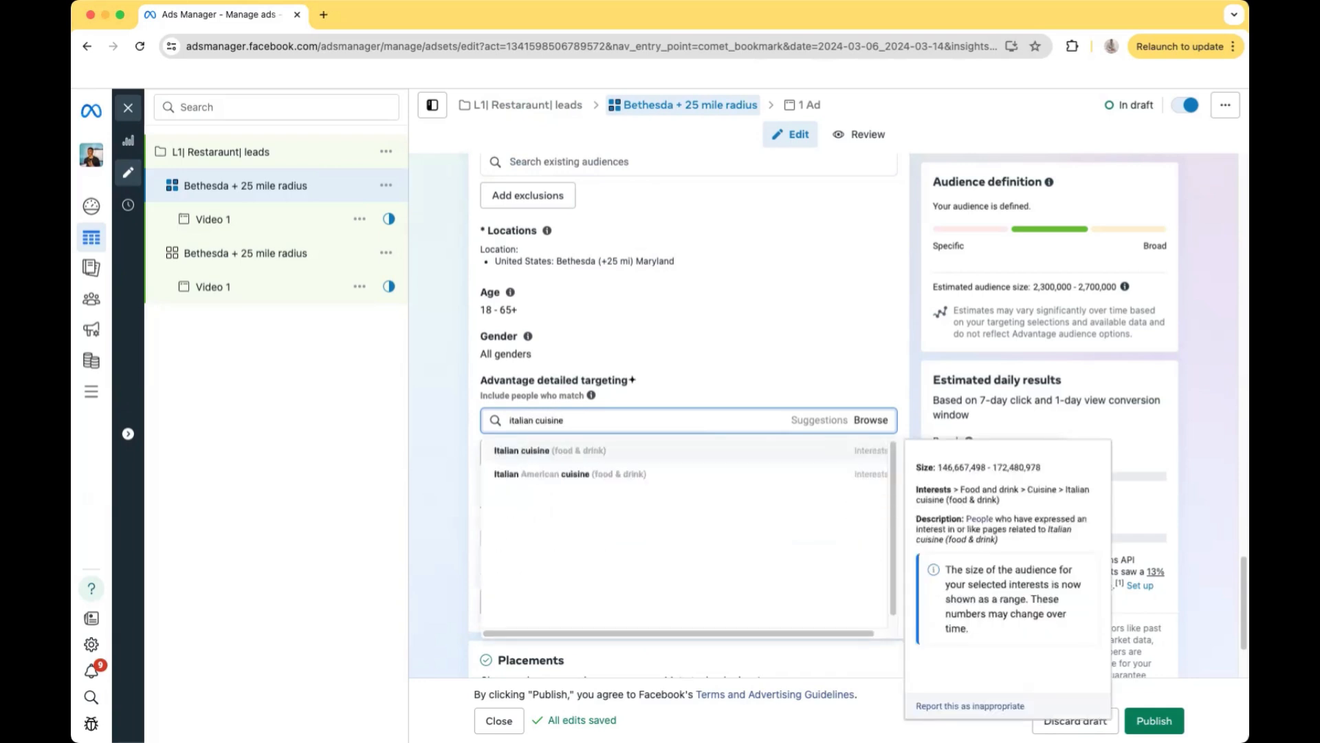
click(623, 460)
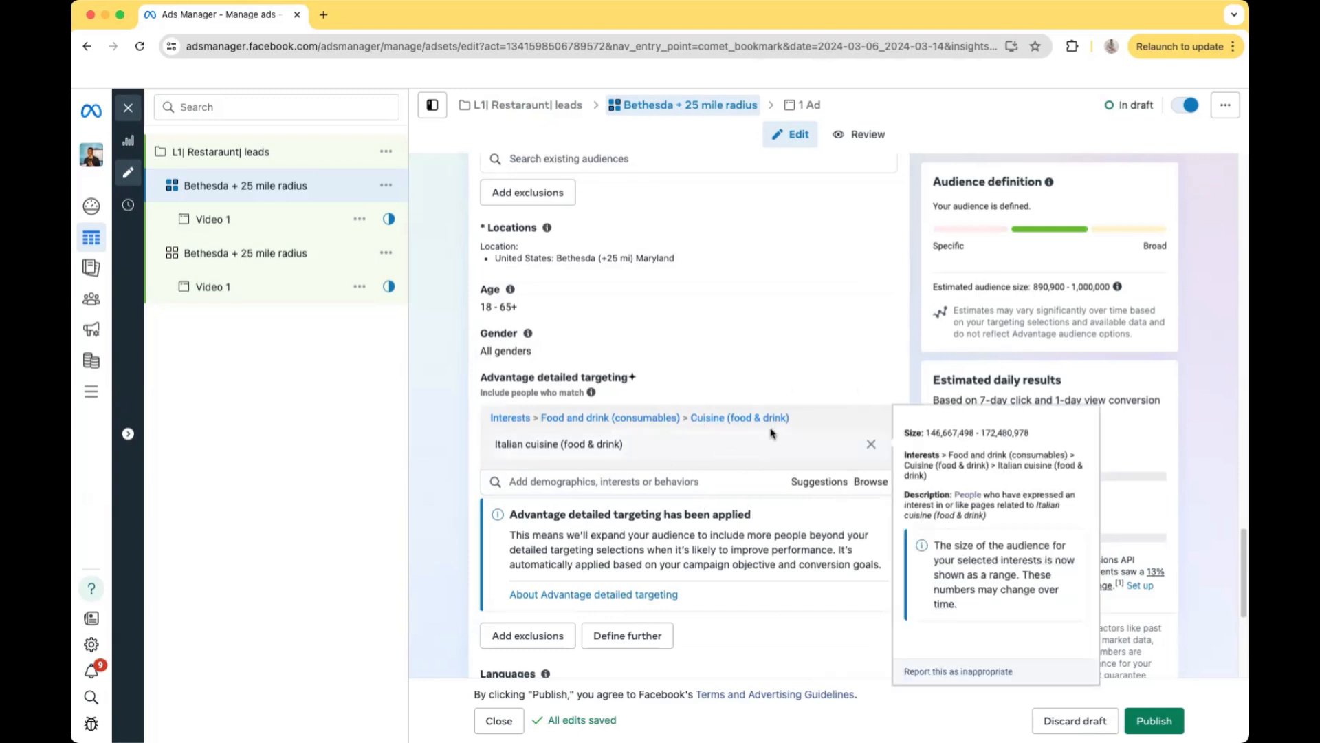
Rename the duplicated ad set as "Bethesda + 25 mile radius - Italian Cuisine"
scroll(768, 434, up, 1)
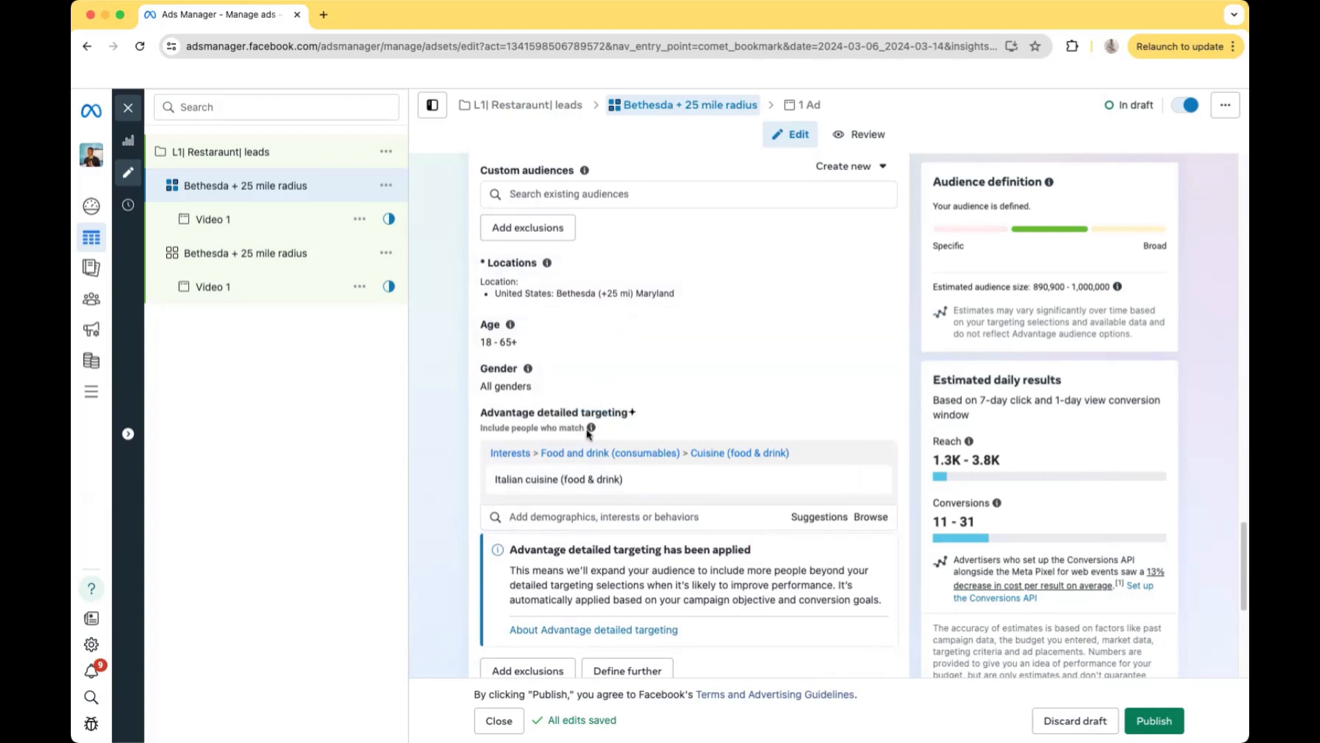
mouse_move(535, 490)
scroll(702, 393, up, 6)
scroll(703, 392, up, 10)
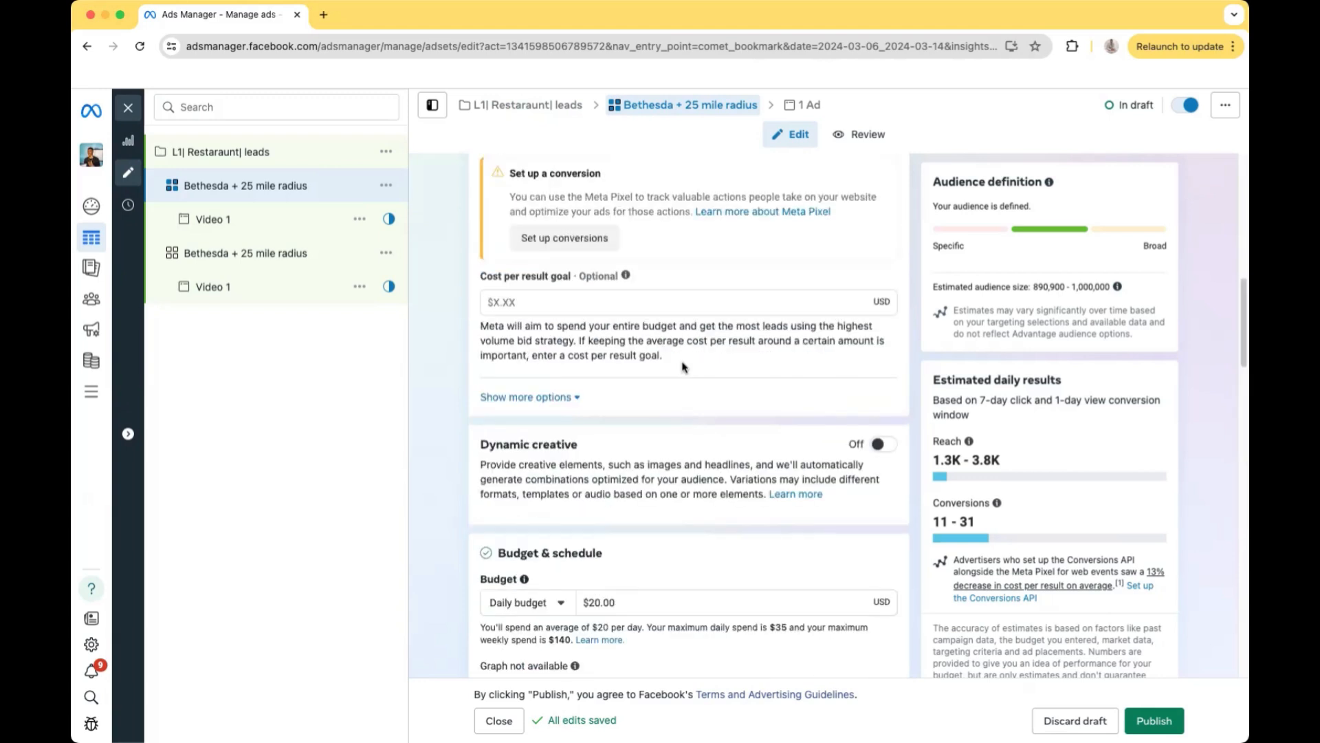
click(640, 213)
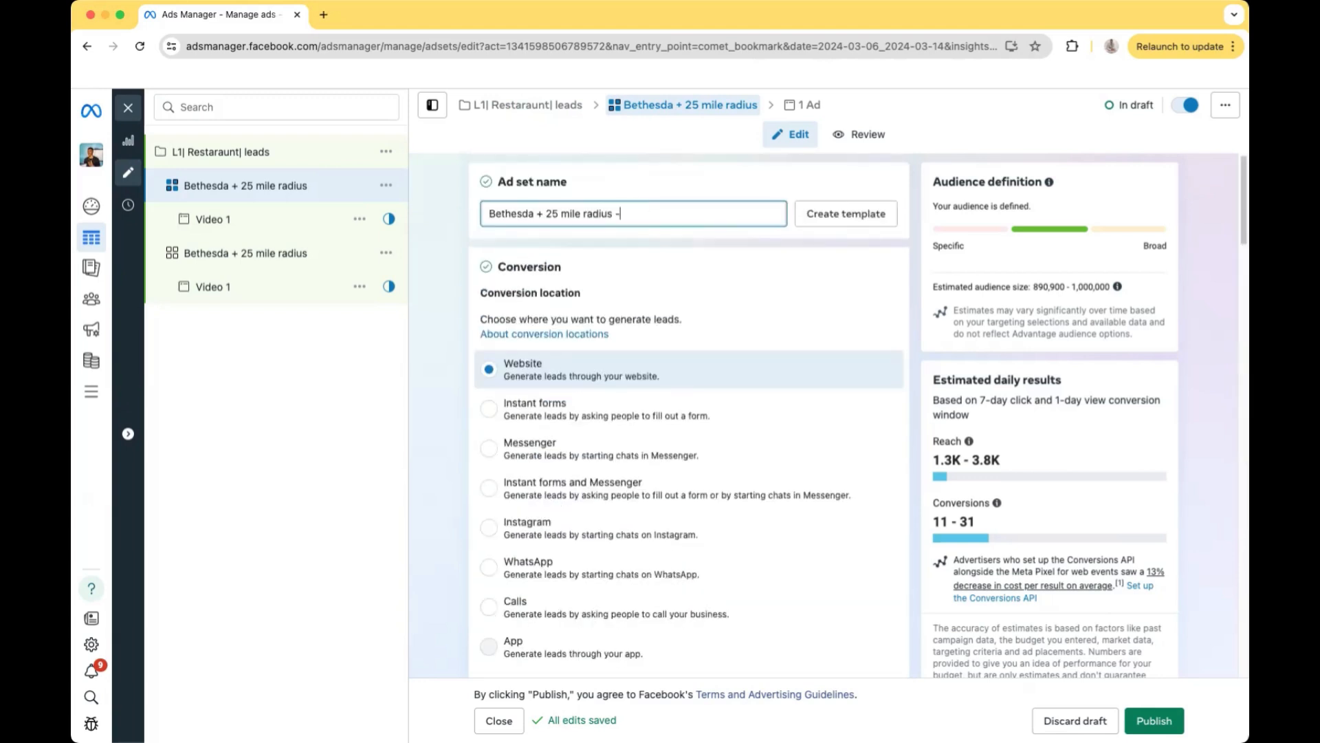
text(- Ital)
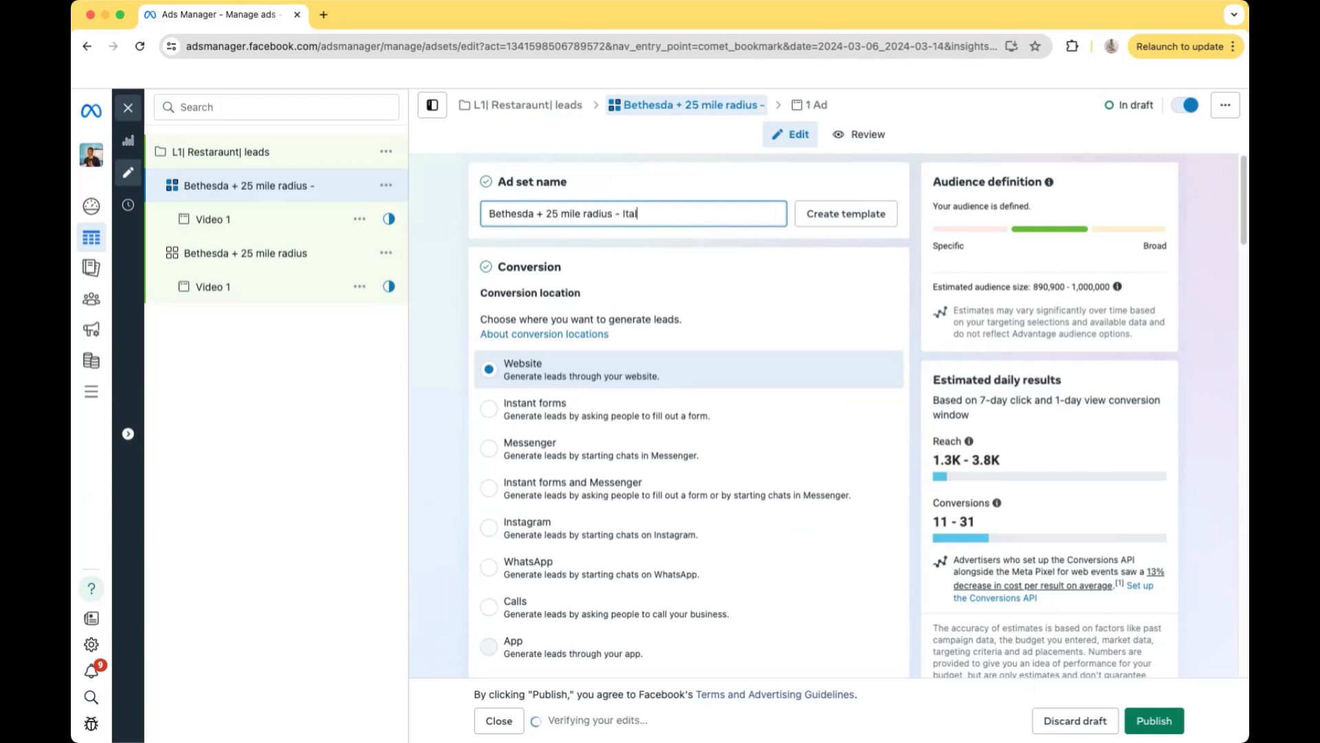
text(ian Culsine)
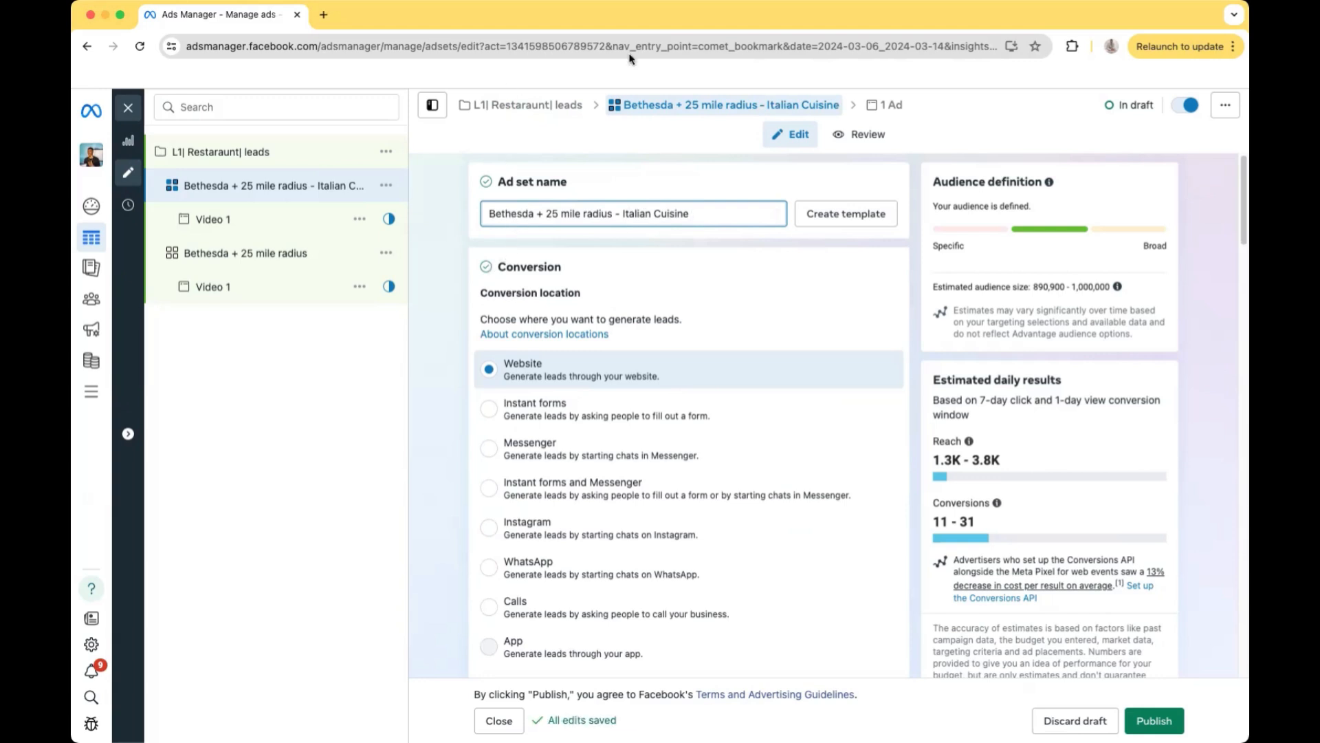
Quick-duplicate the "Bethesda + 25 mile radius - Italian Cuisine" ad set within the campaign
scroll(673, 389, down, 1)
scroll(673, 389, down, 10)
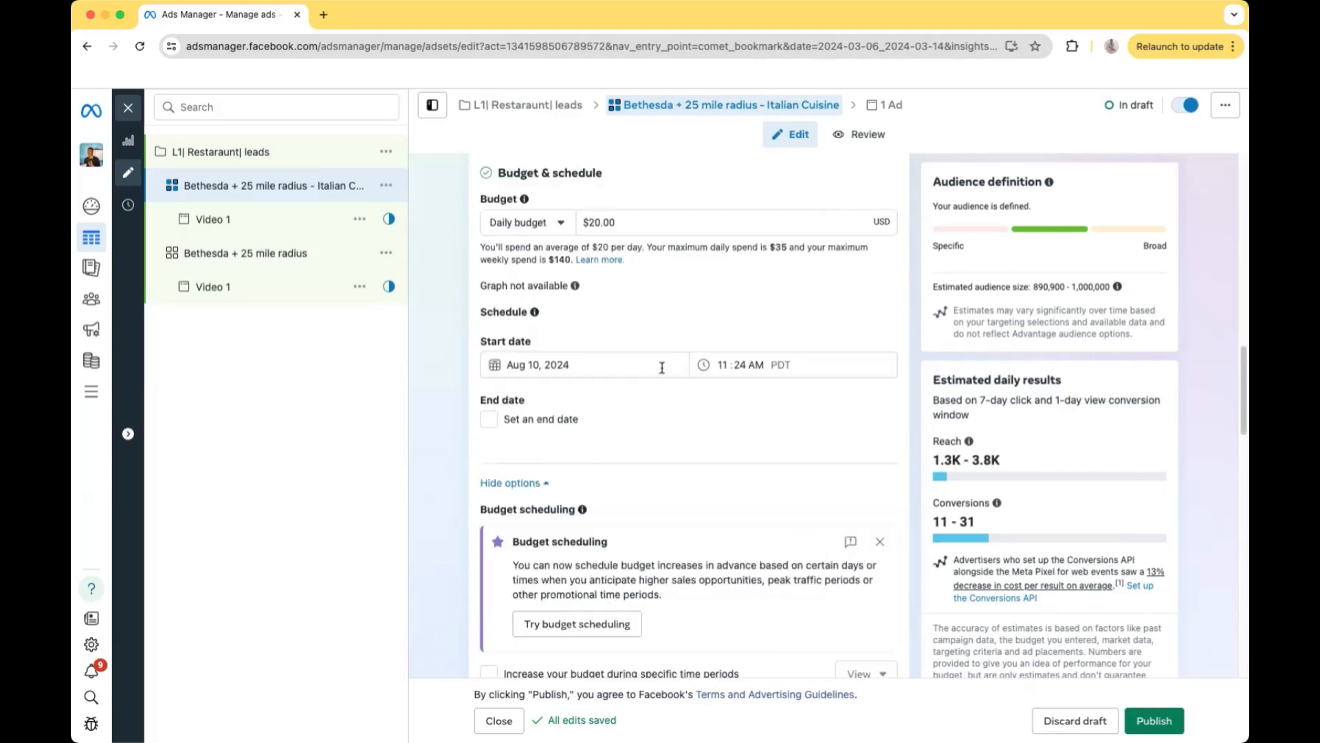
scroll(674, 390, up, 10)
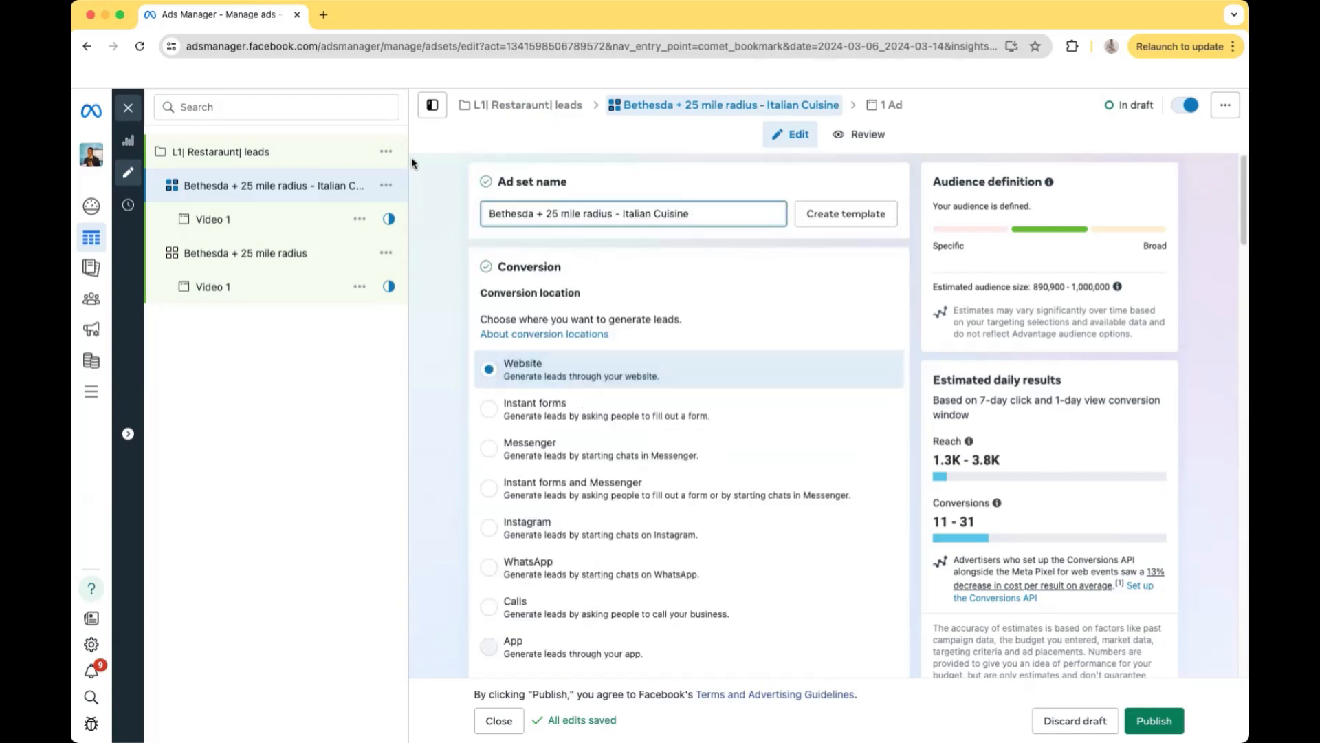
click(385, 189)
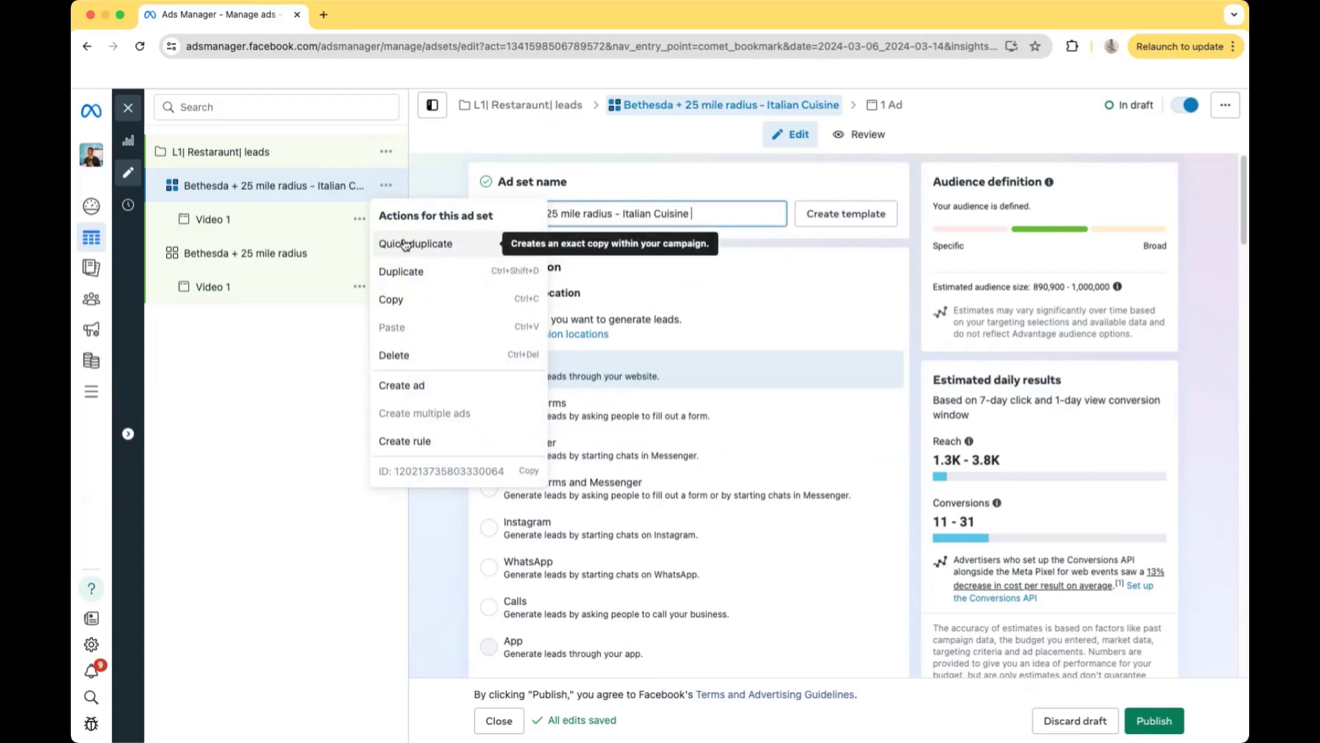
click(405, 244)
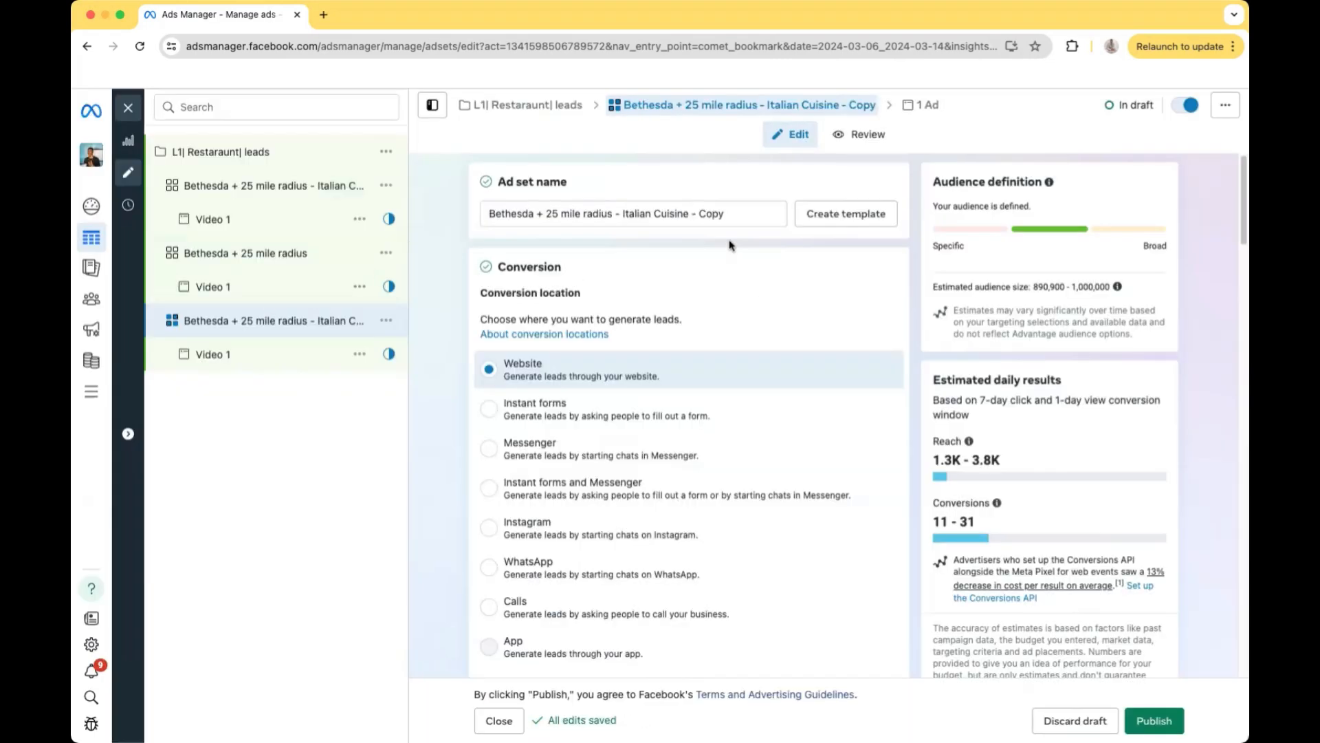
Remove "Italian Cuisine - Copy" from the newest ad set's name, leaving "Bethesda + 25 mile radius -"
click(730, 213)
key(BackSpace)
key(BackSpace)
key(BackSpace)
key(BackSpace)
key(BackSpace)
key(BackSpace)
key(BackSpace)
key(BackSpace)
key(BackSpace)
key(BackSpace)
key(BackSpace)
key(BackSpace)
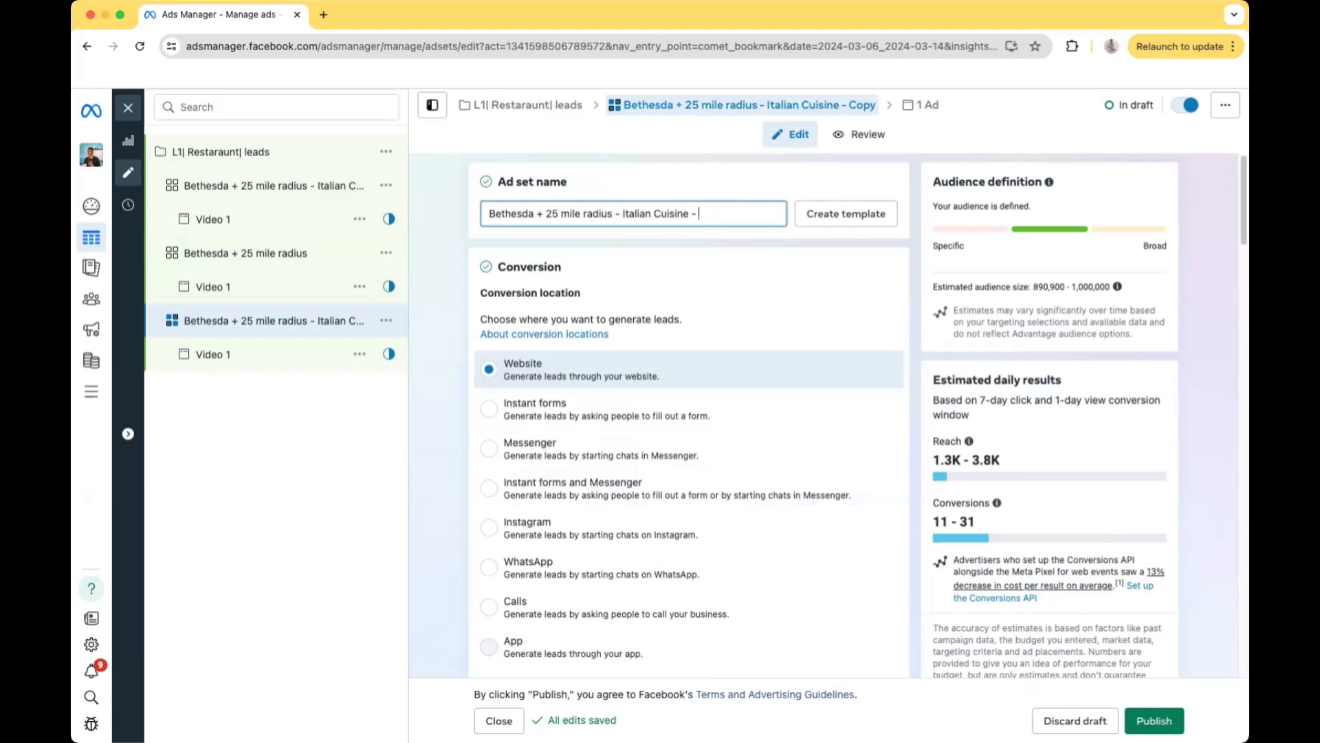
key(BackSpace)
key(BackSpace)
key(BackSpace)
key(BackSpace)
key(BackSpace)
key(BackSpace)
key(BackSpace)
key(BackSpace)
key(BackSpace)
key(BackSpace)
Remove the interest "Italian cuisine (food & drink)" from this ad set's detailed targeting
scroll(765, 268, down, 10)
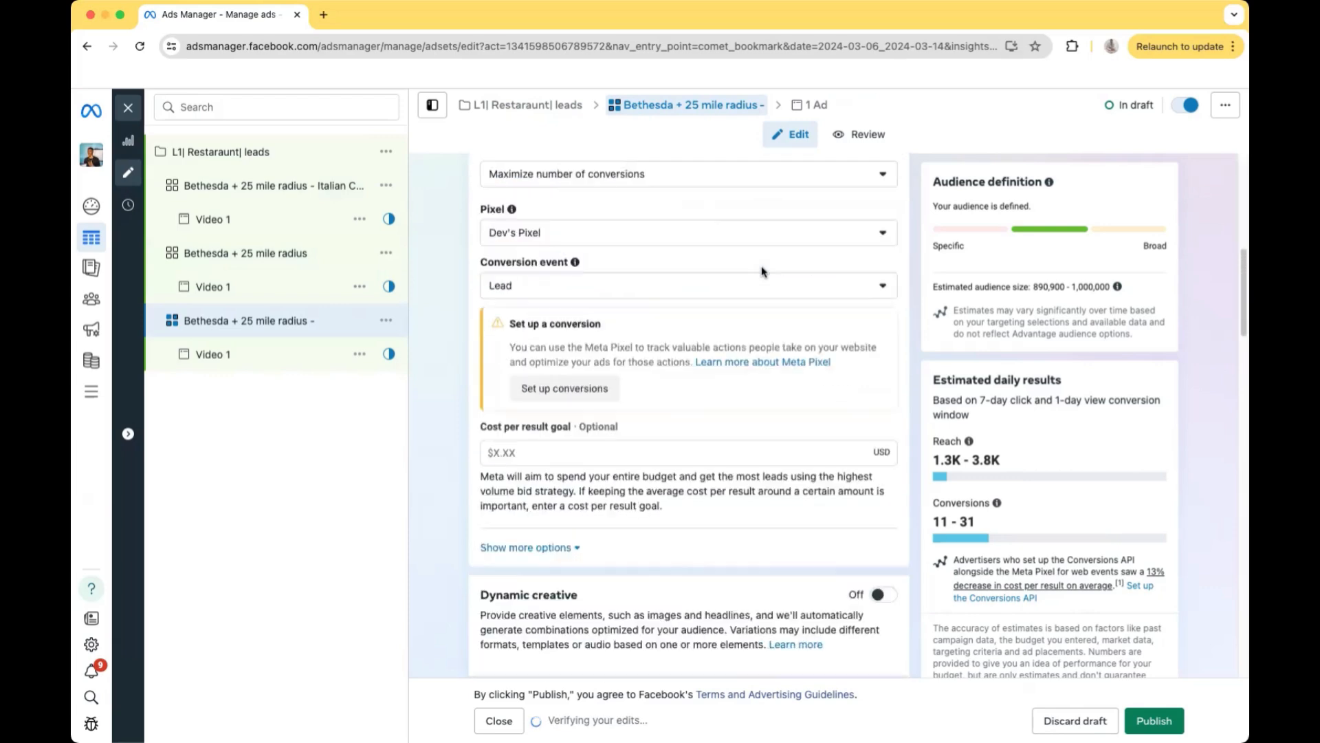
scroll(762, 272, down, 15)
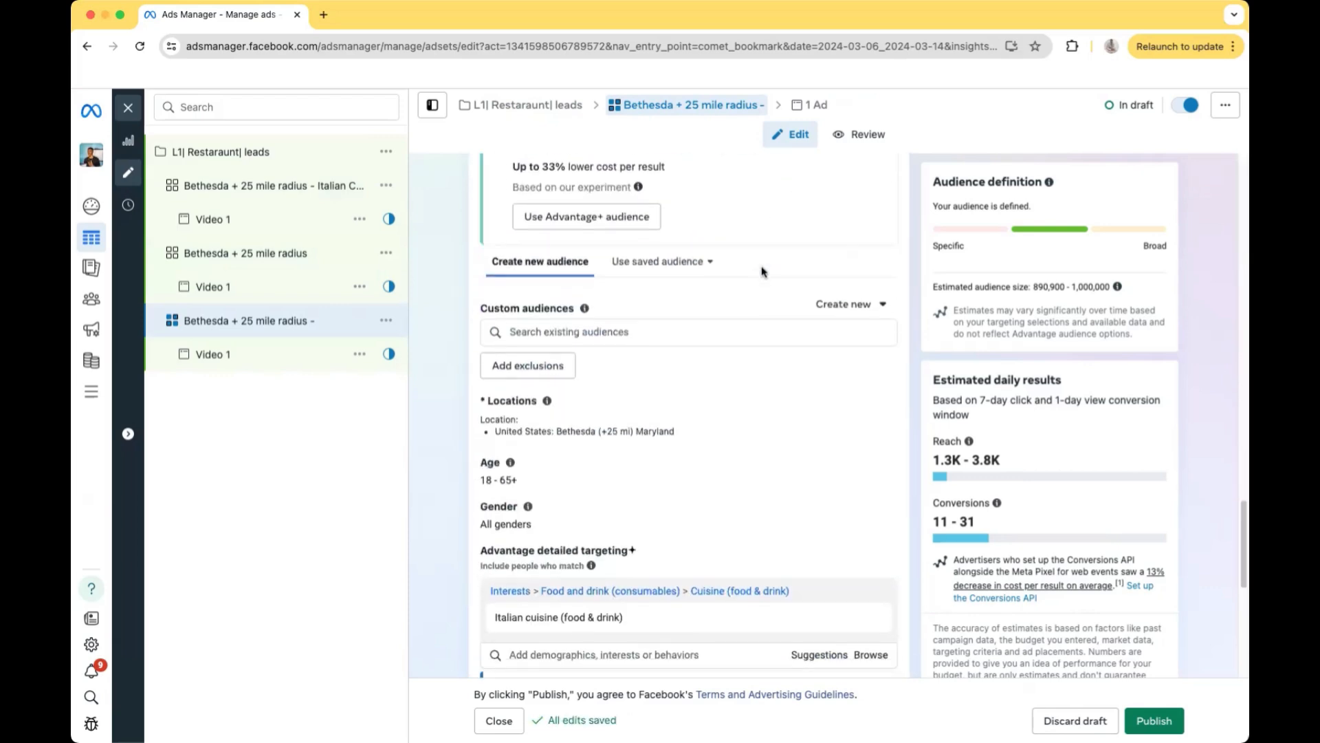
scroll(762, 271, down, 5)
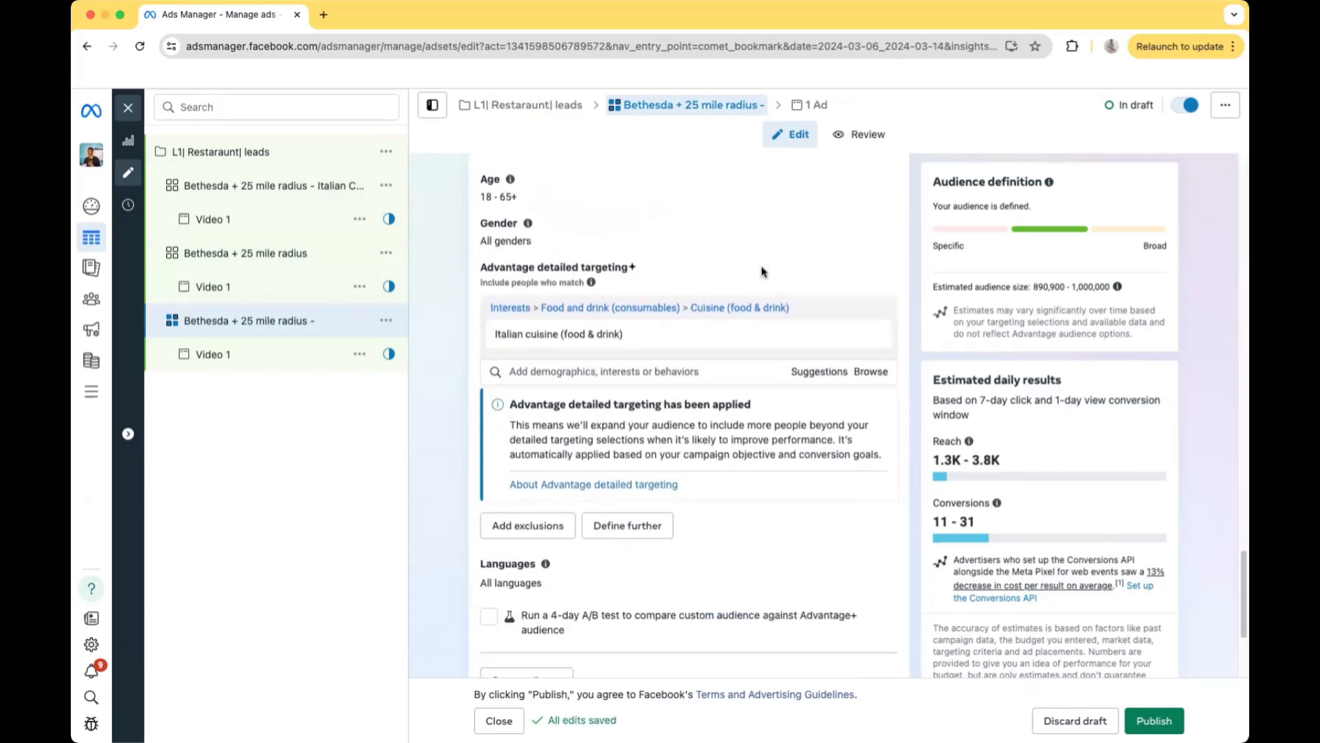
scroll(762, 272, down, 2)
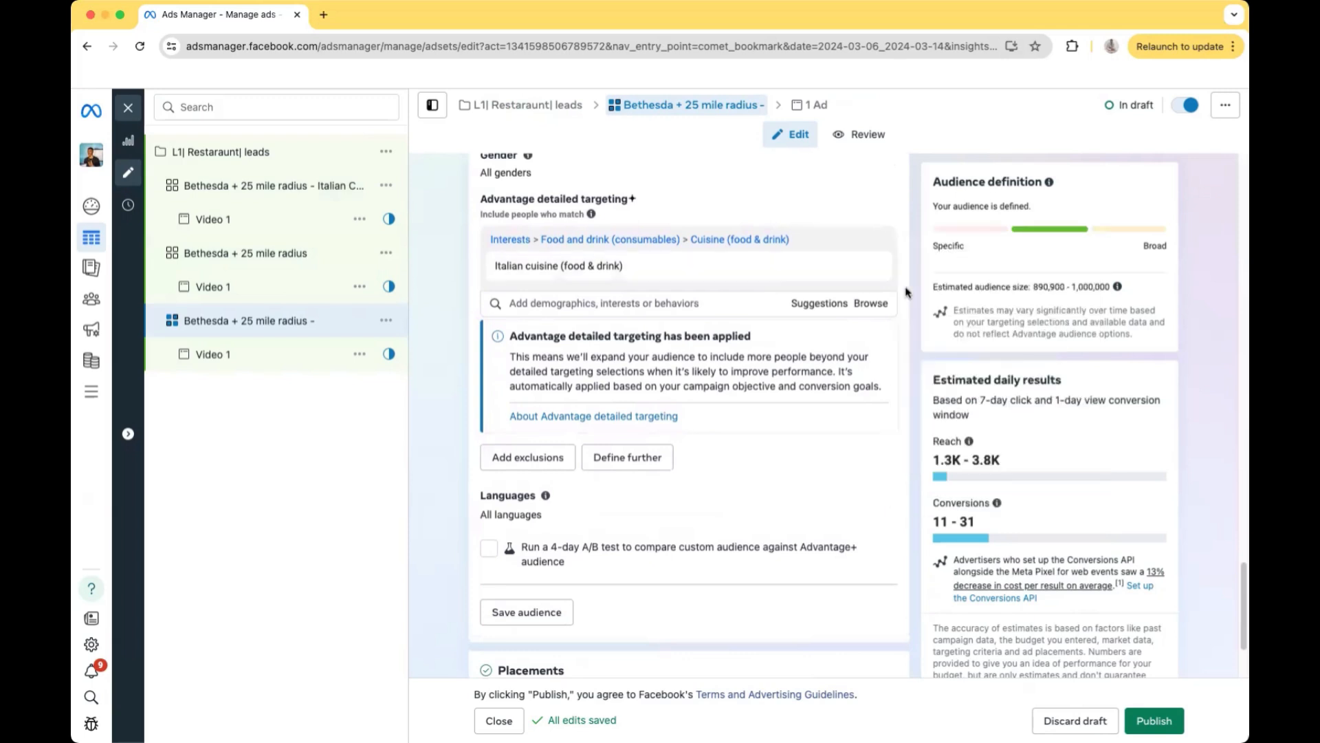
mouse_move(872, 268)
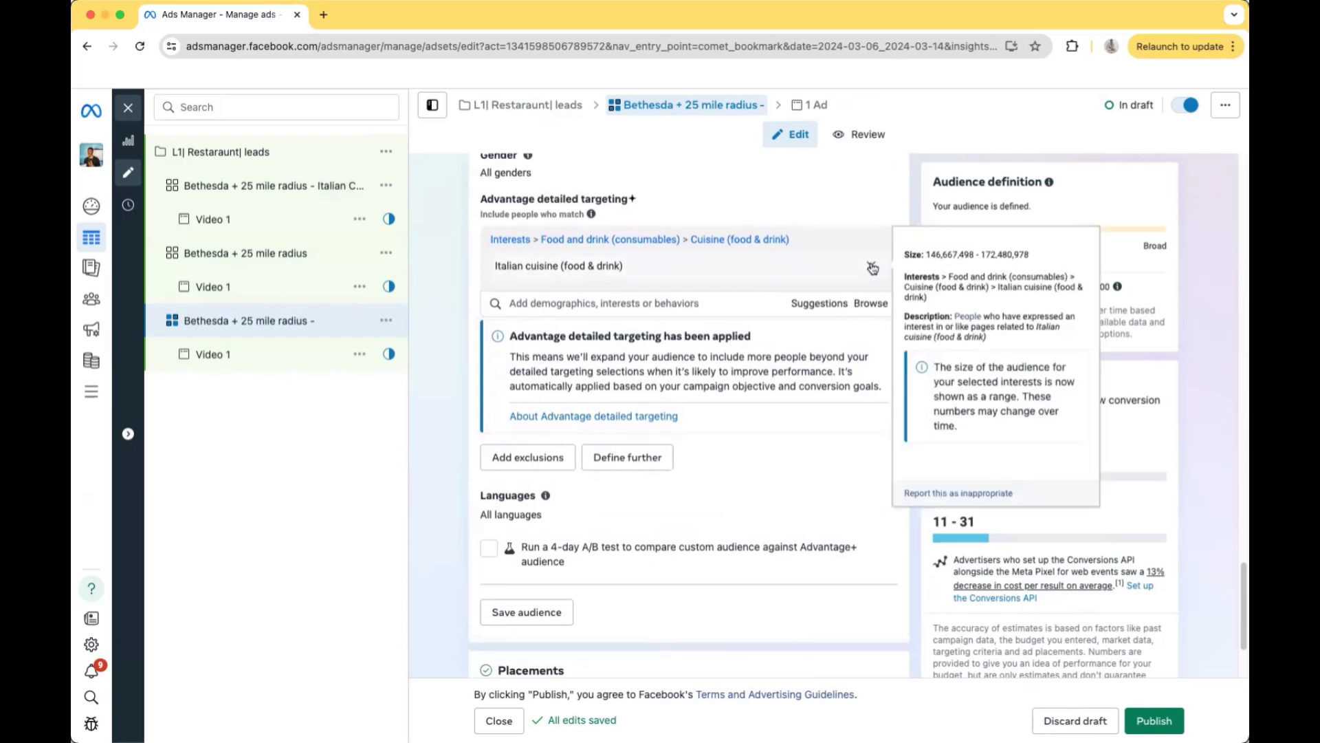
click(872, 268)
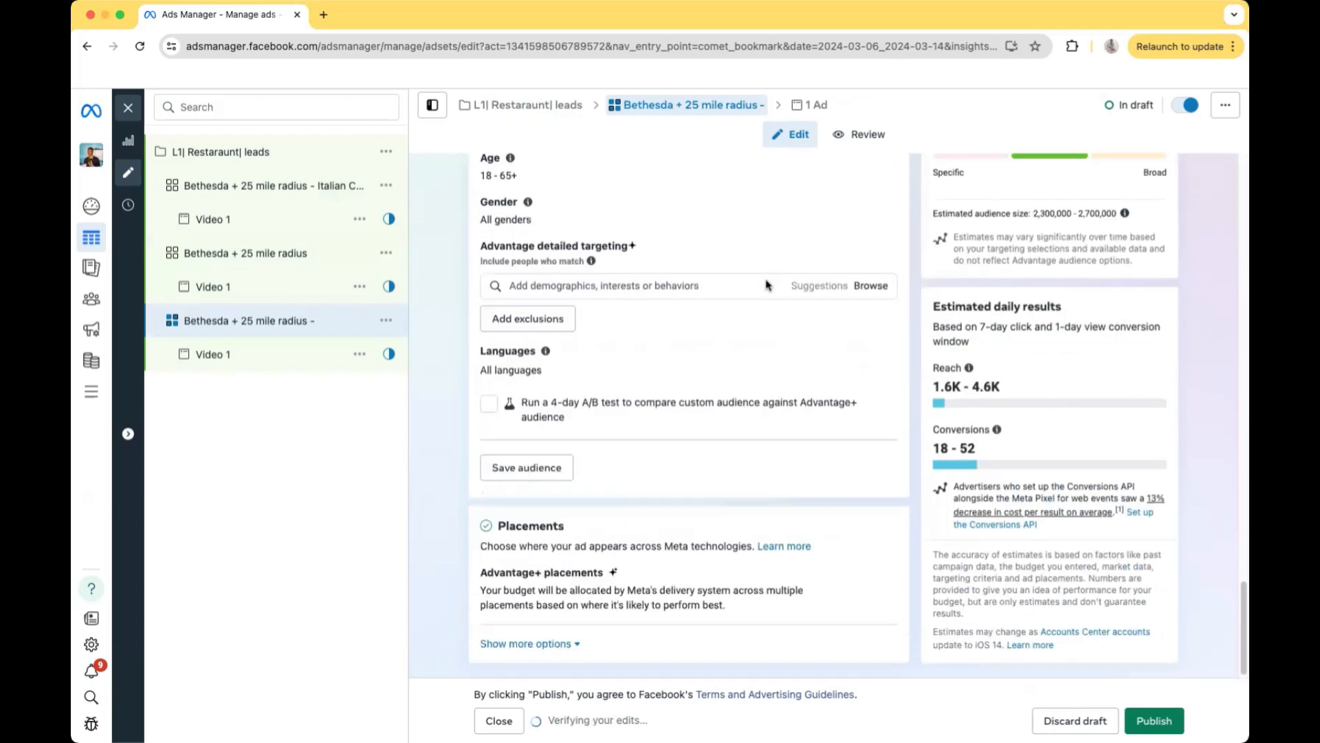
Search the detailed targeting for "pasta" and add the interest "Pasta (food & drink)"
click(604, 287)
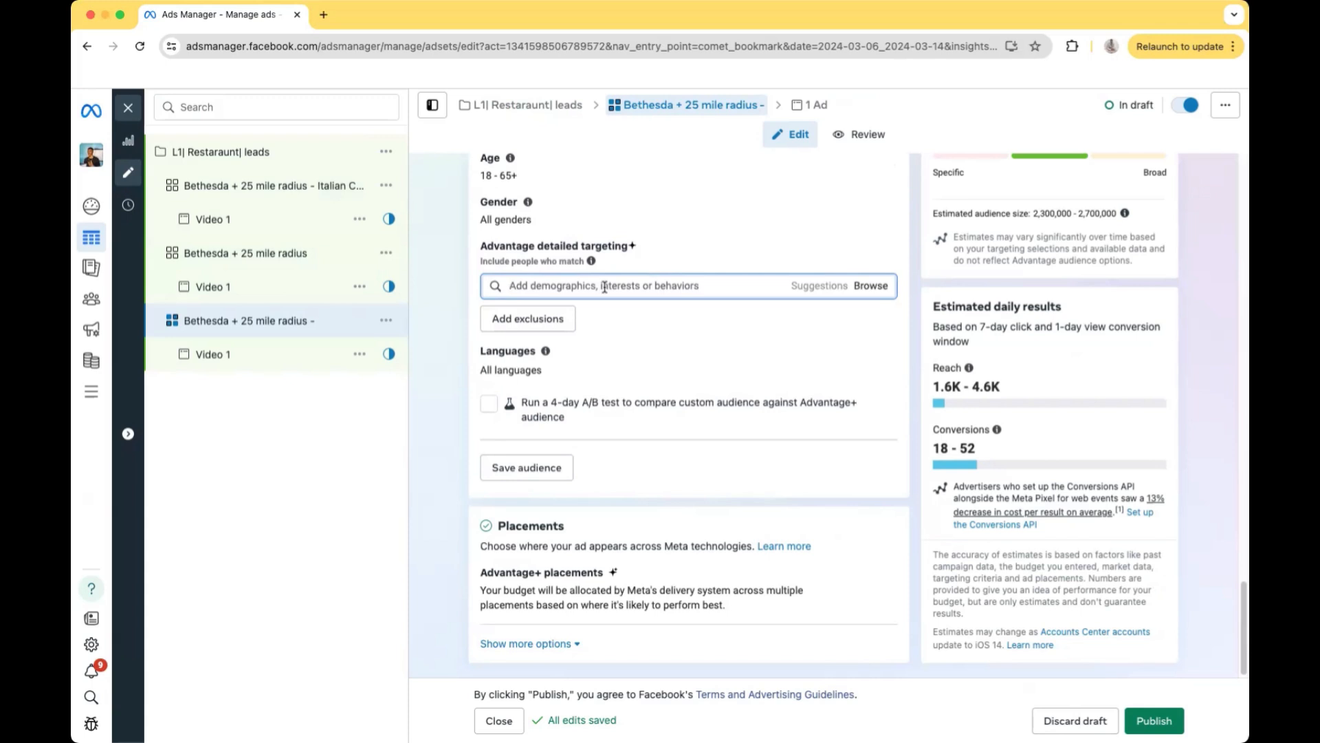
text(pasta)
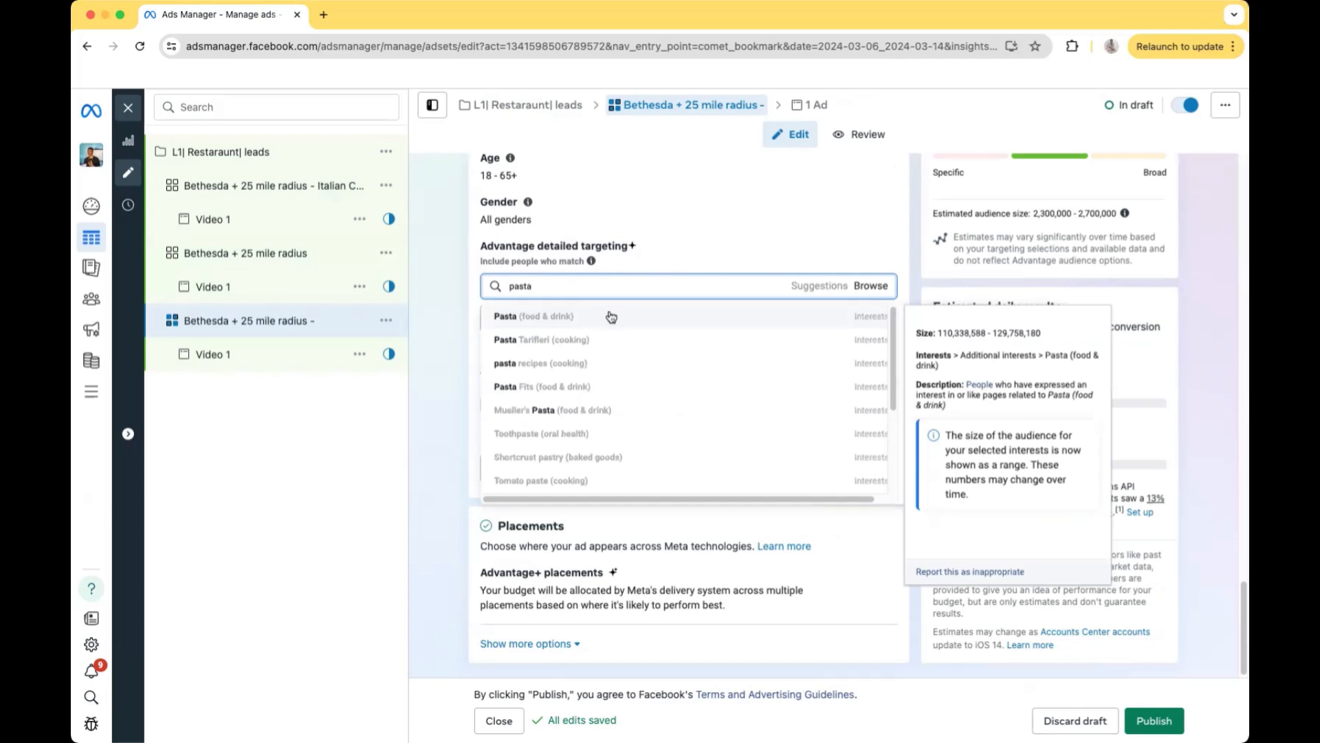
click(611, 317)
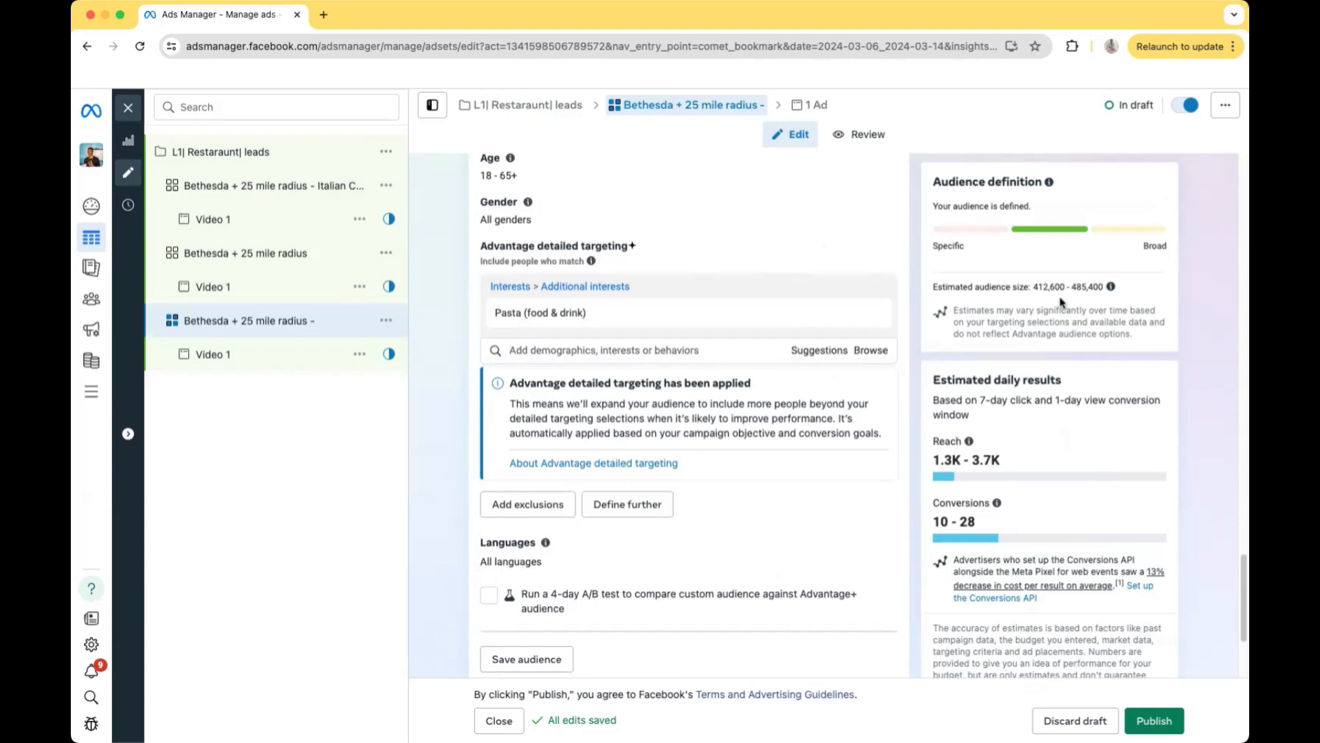
click(770, 350)
scroll(771, 350, down, 1)
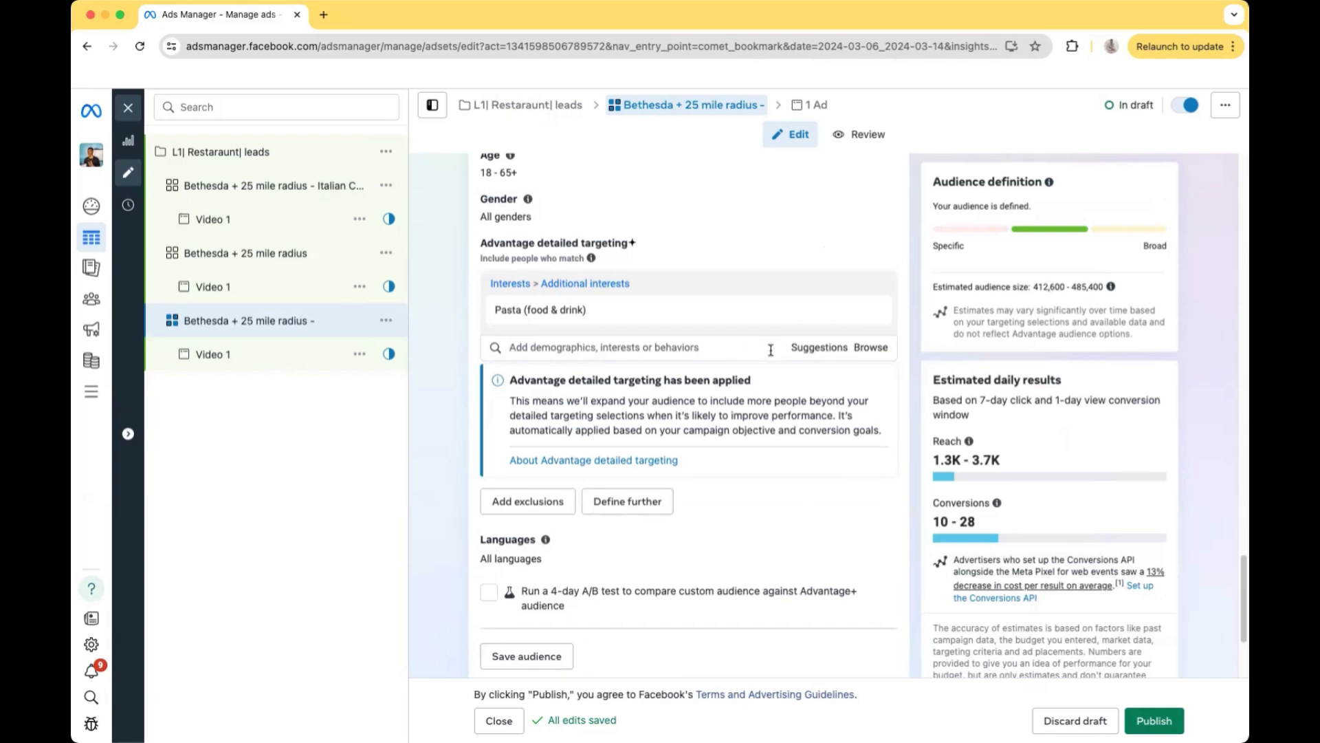
Complete the ad set's name as "Bethesda + 25 mile radius - pasta"
scroll(772, 352, up, 1)
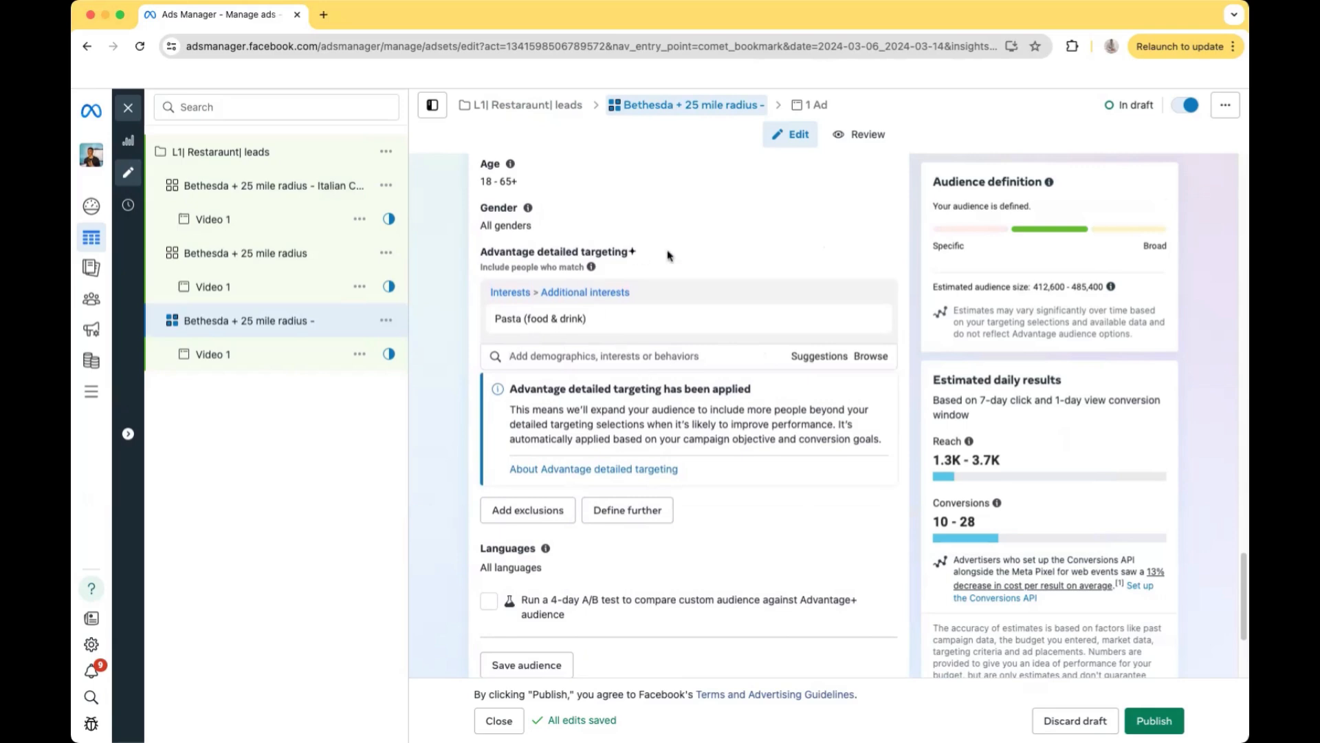
scroll(571, 335, up, 7)
scroll(571, 334, up, 5)
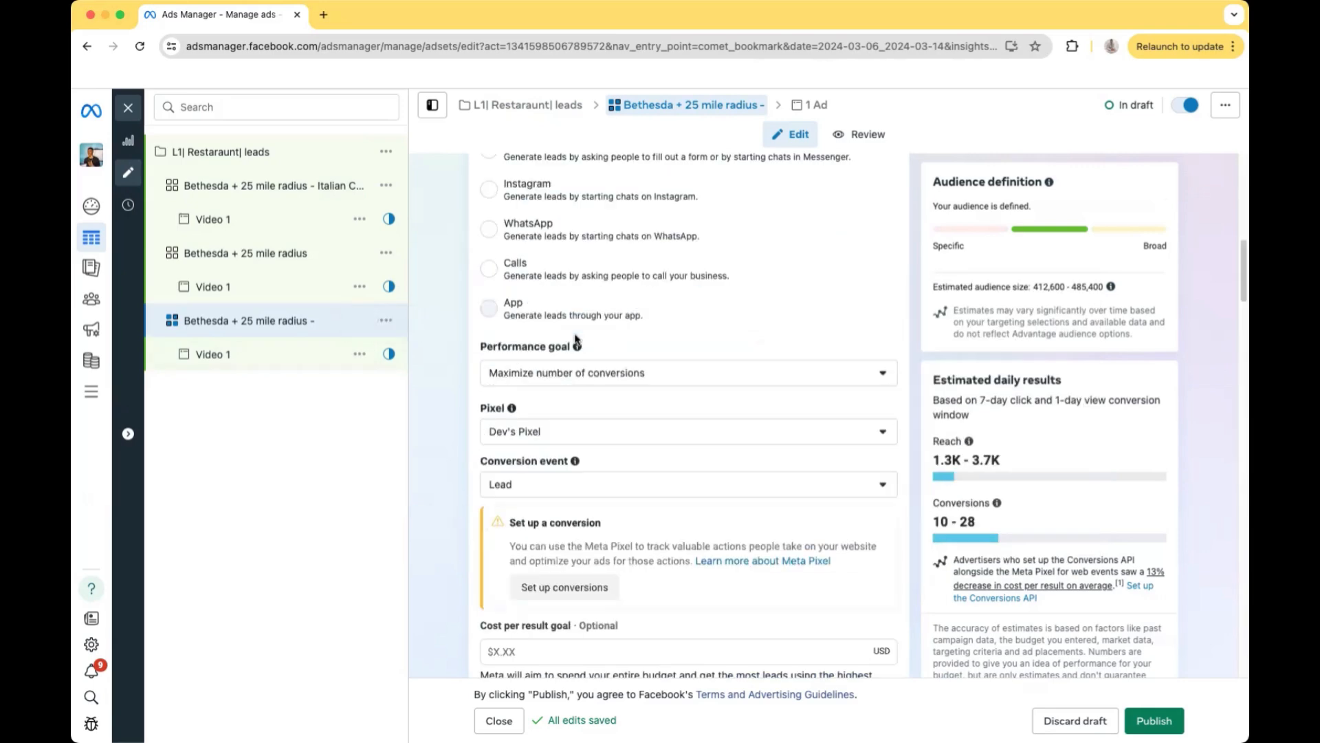
scroll(589, 333, up, 5)
click(638, 216)
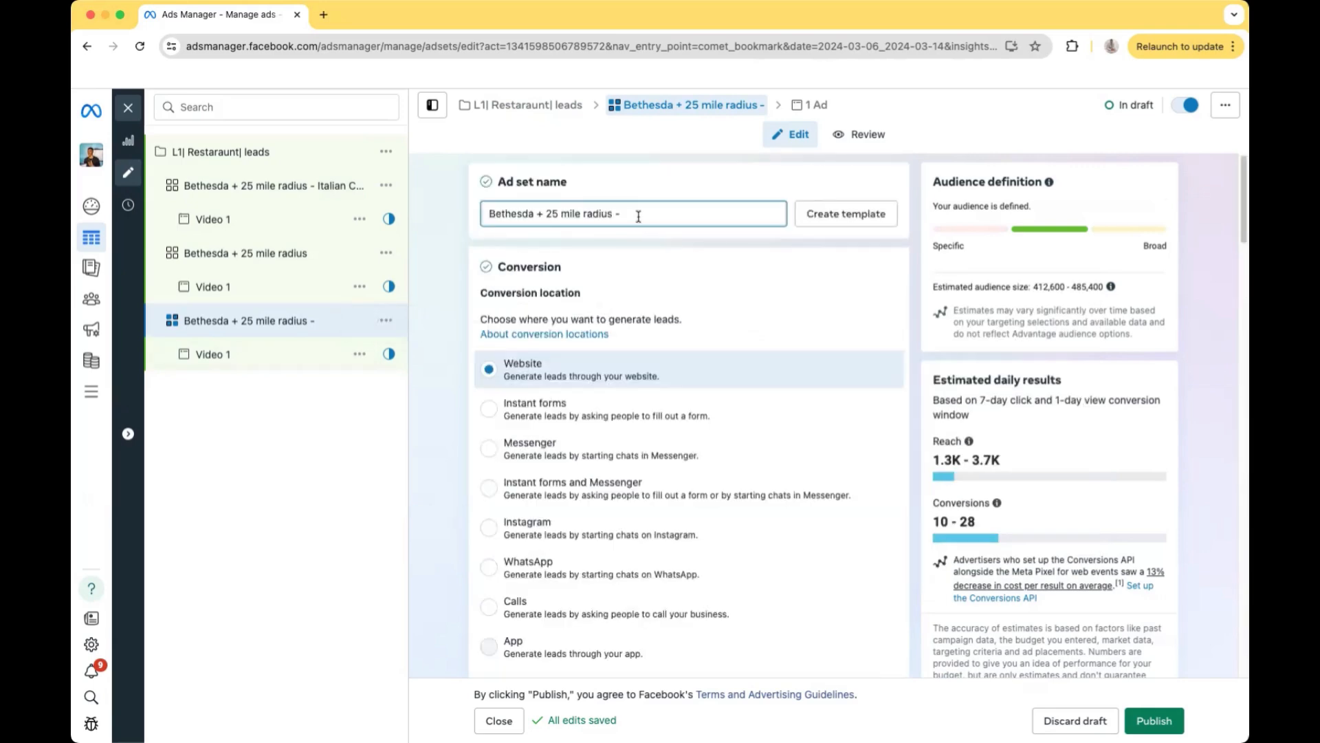
text(pasta)
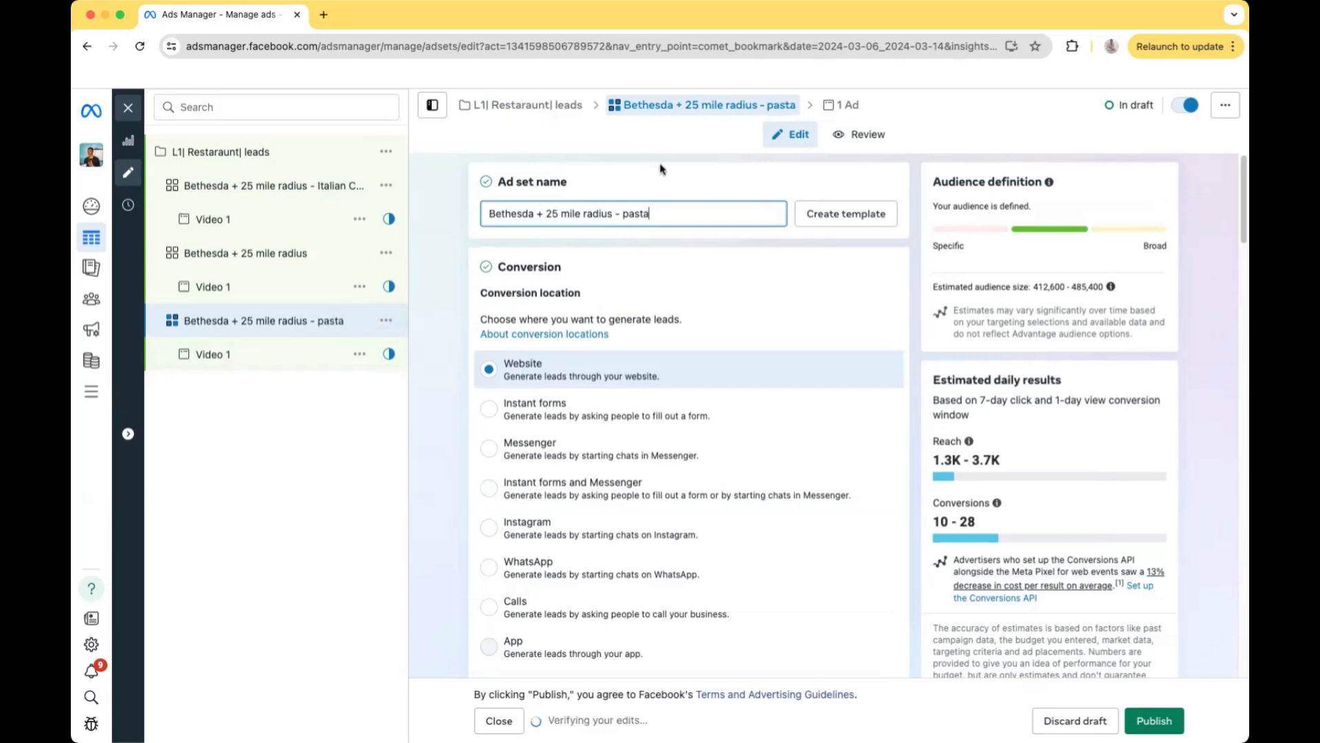
click(661, 170)
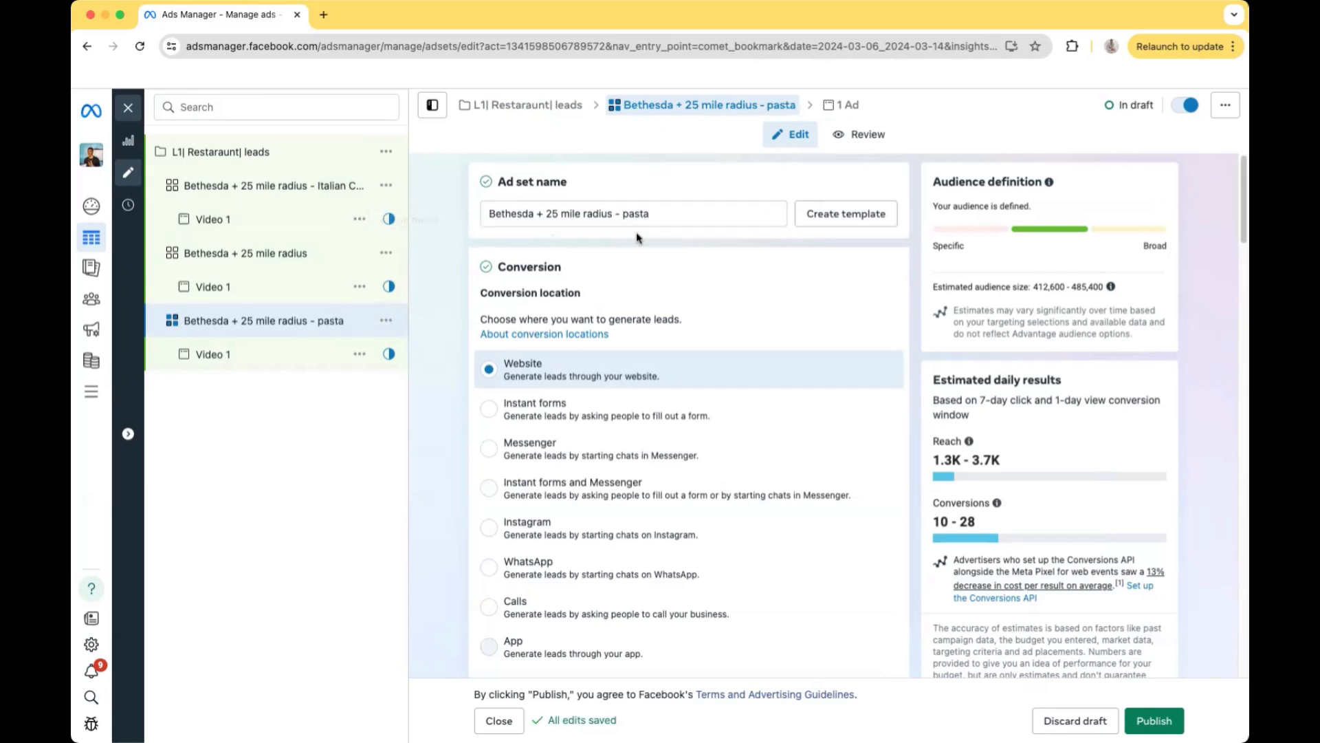
Review the pasta ad set's audience targeting, budget and schedule, and conversion location settings
scroll(638, 237, down, 15)
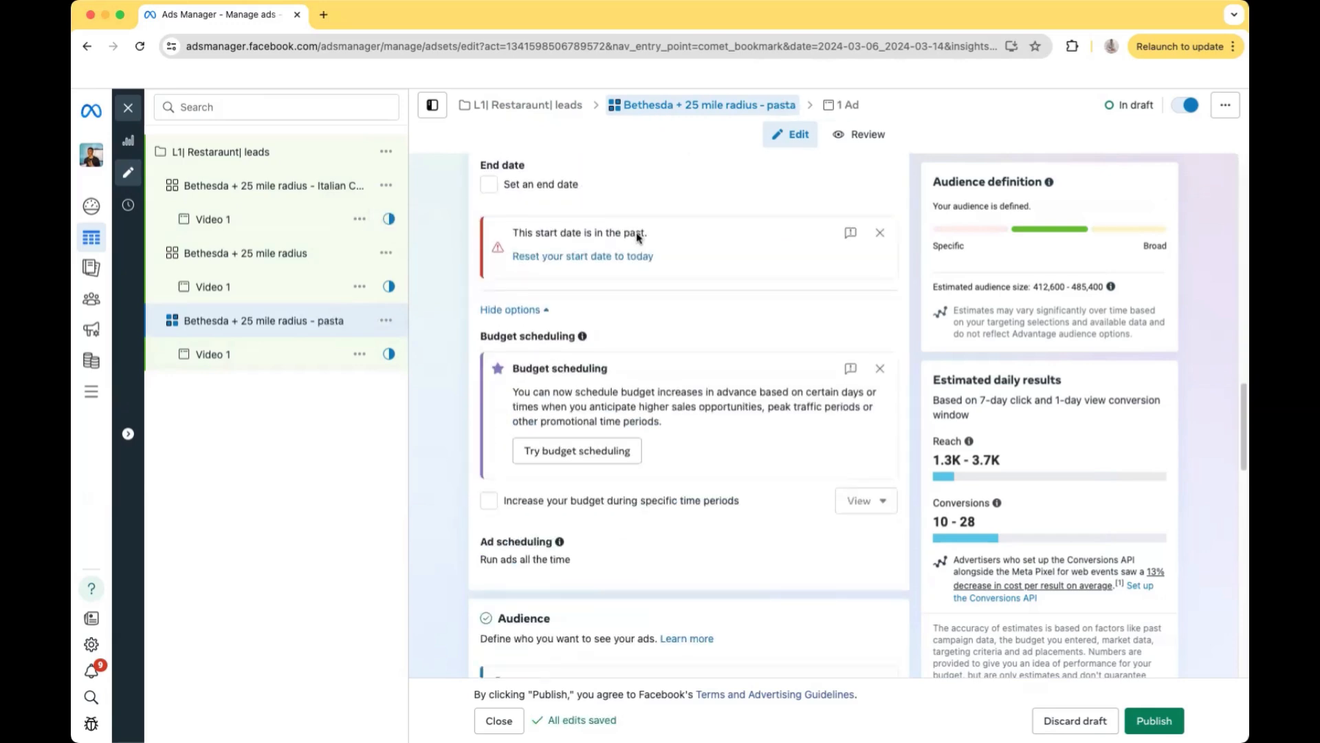
scroll(637, 237, down, 15)
scroll(636, 233, up, 4)
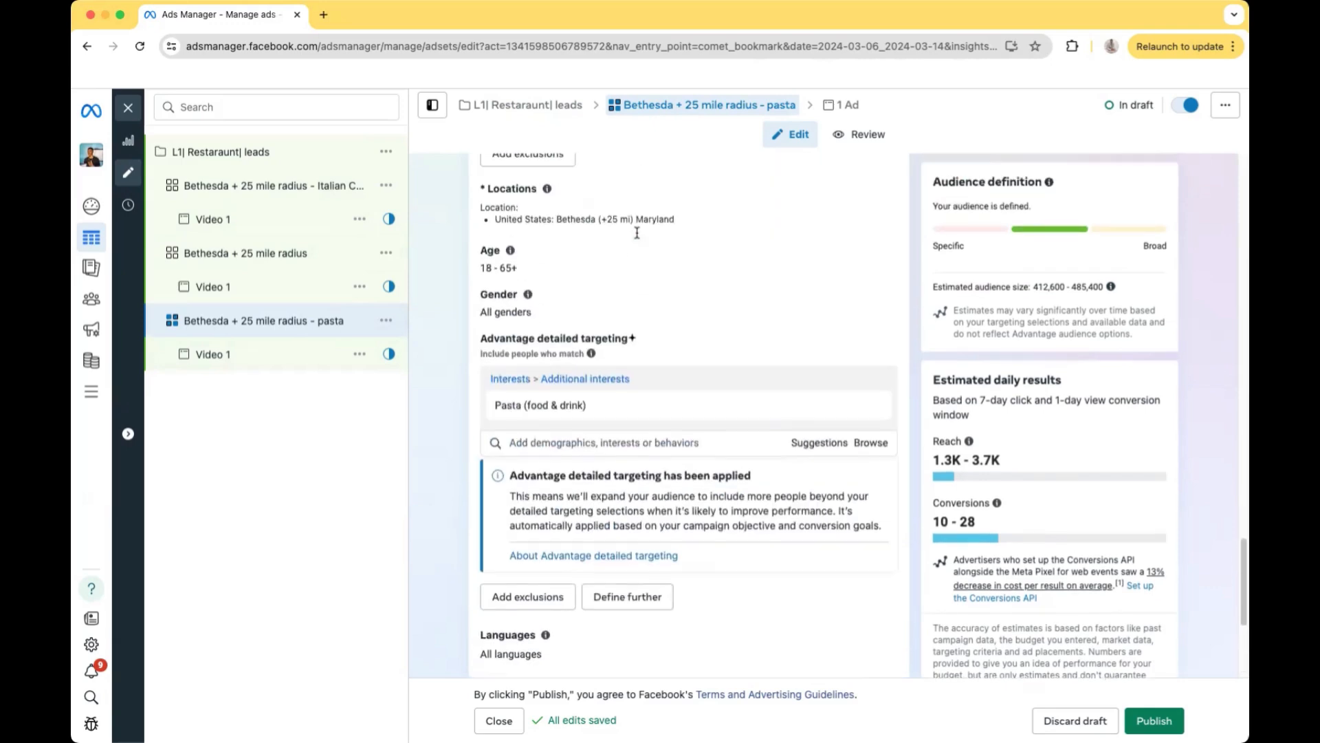
scroll(636, 234, up, 5)
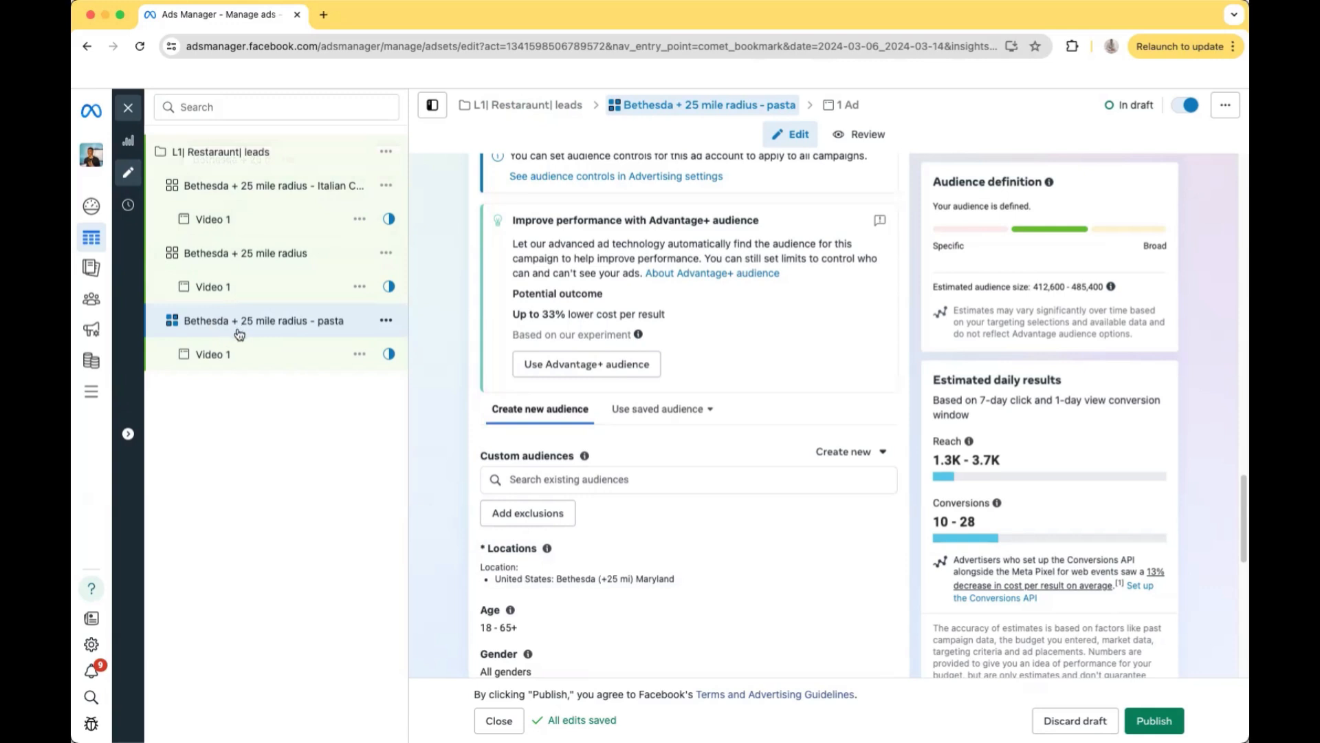
scroll(701, 395, up, 1)
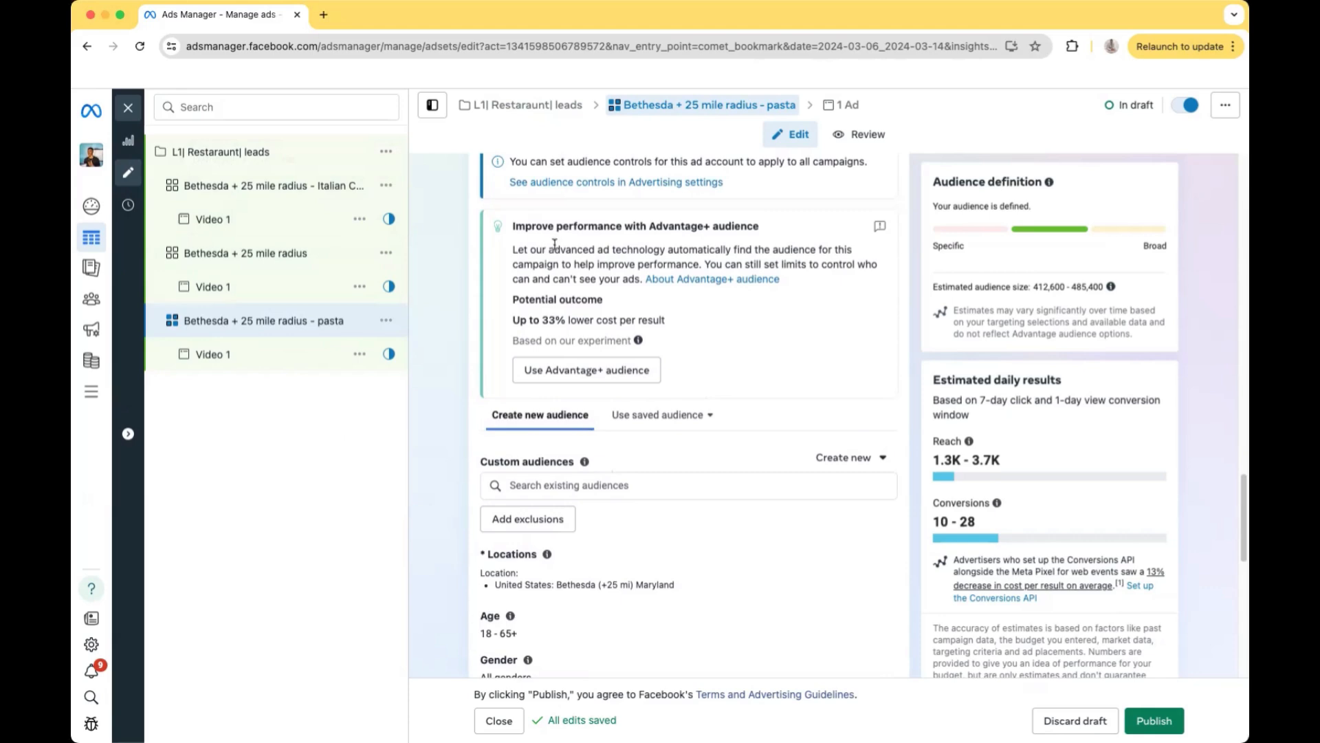
scroll(643, 275, up, 10)
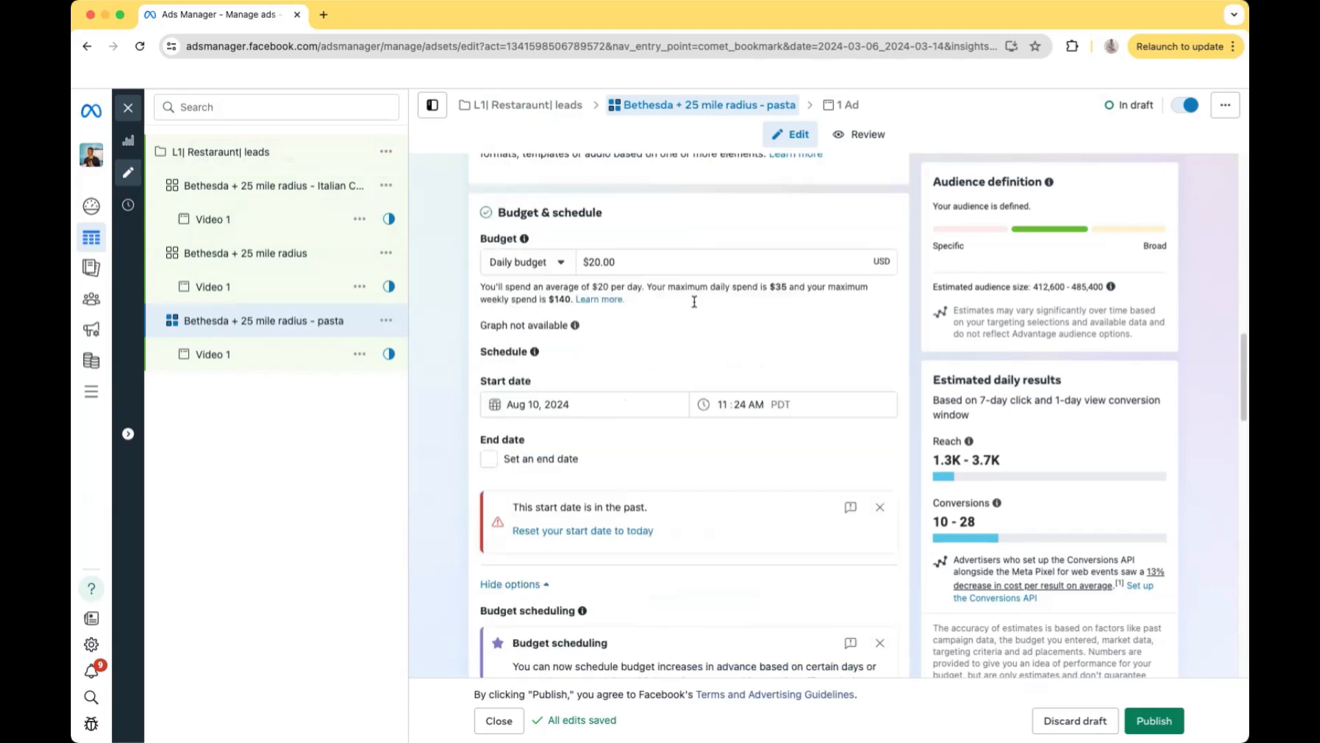
scroll(676, 288, up, 10)
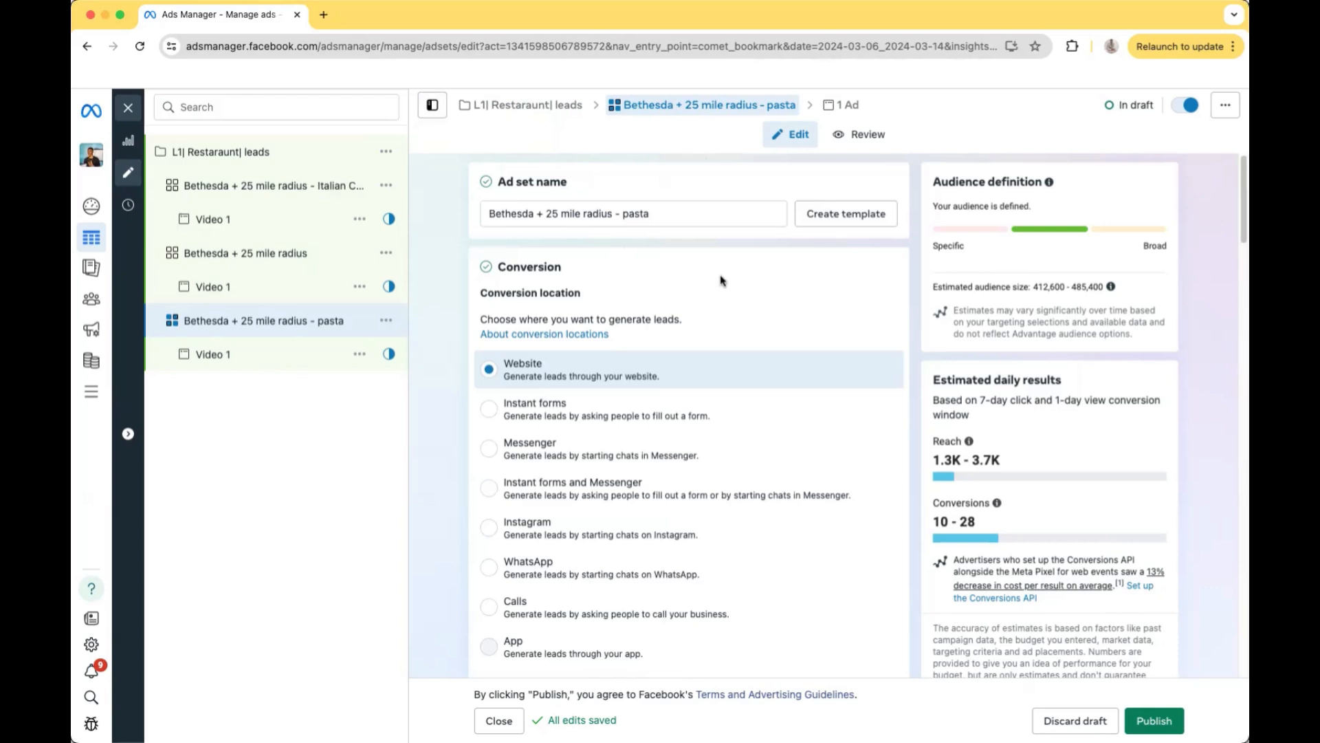
scroll(721, 281, down, 1)
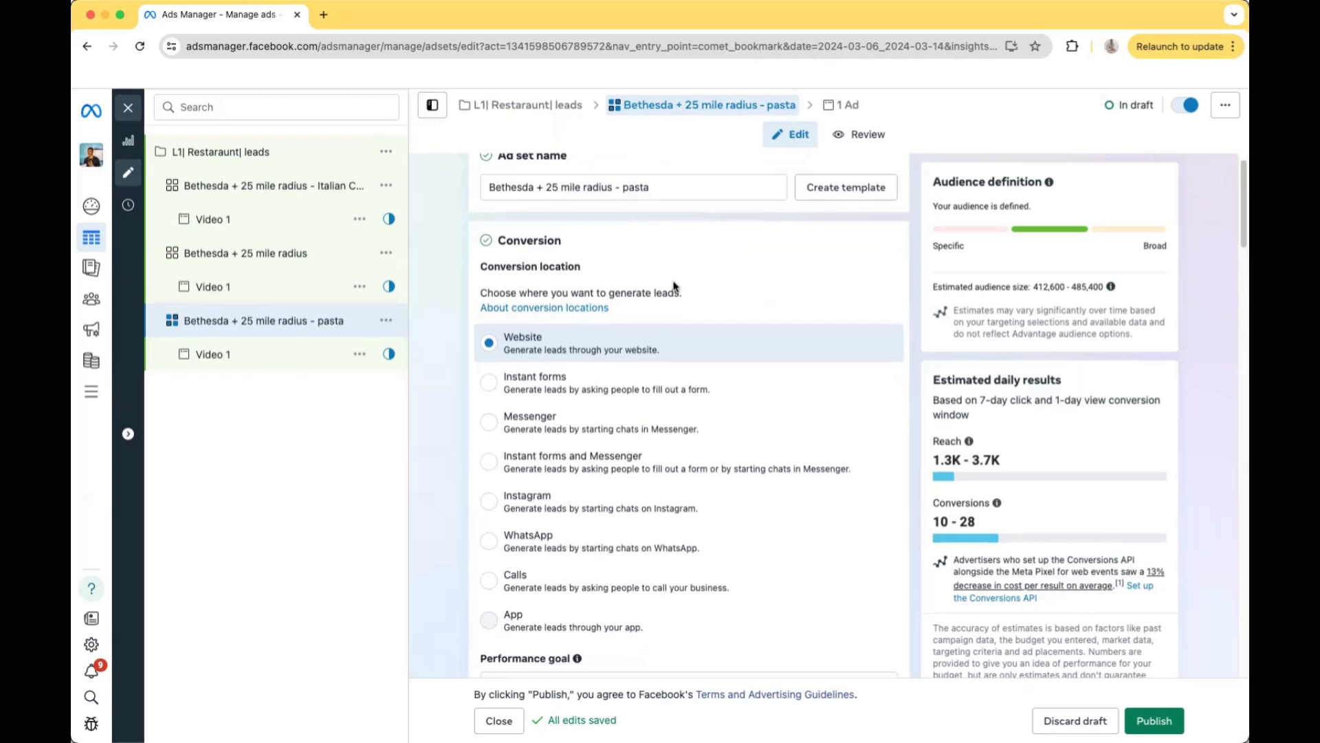
scroll(675, 288, down, 2)
scroll(676, 287, up, 3)
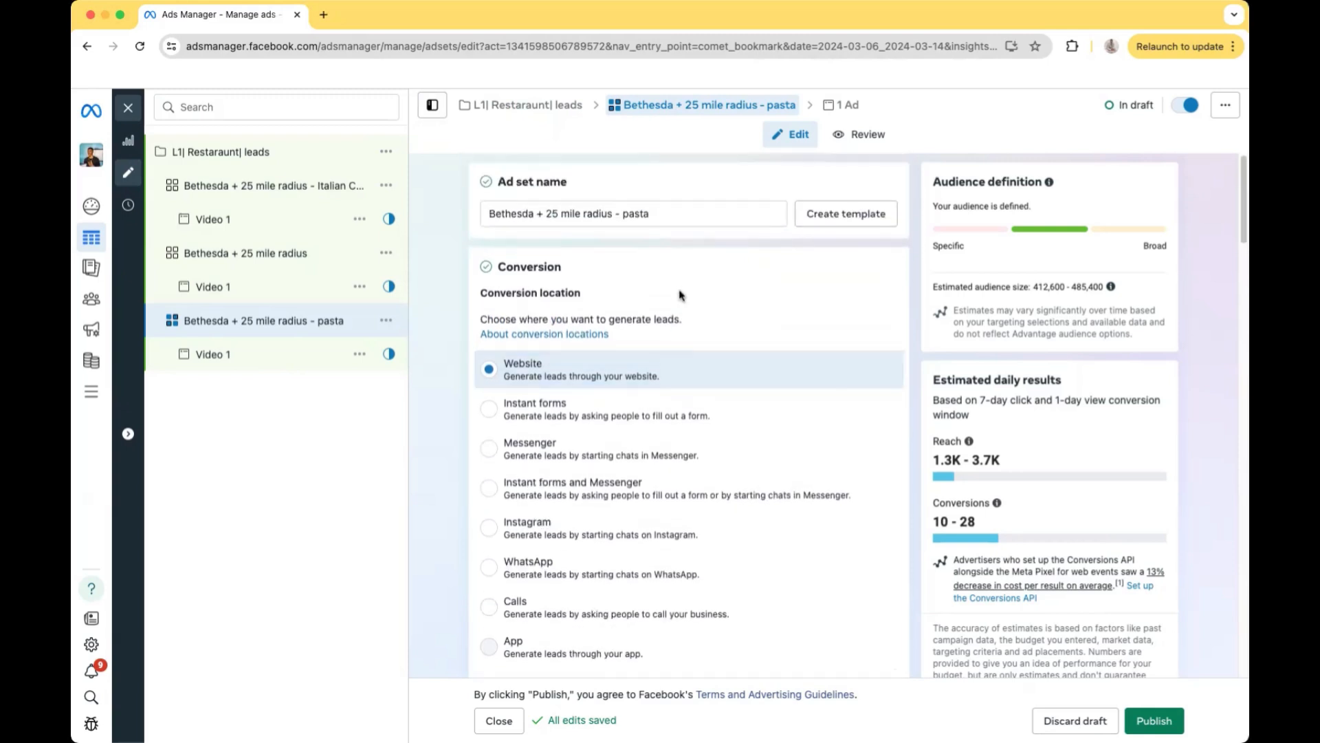